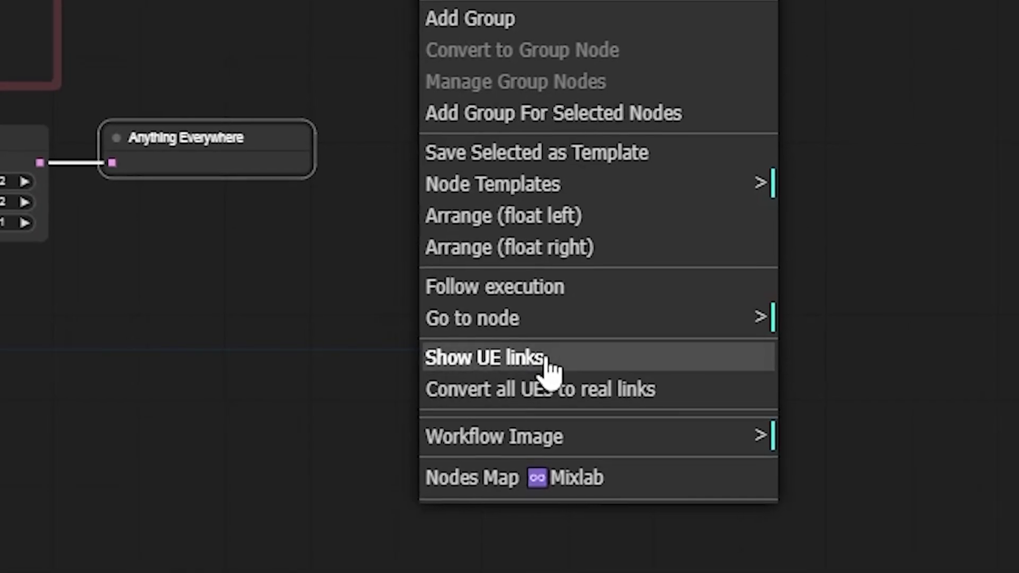
- Show the Anything Everywhere broadcast links on the local ComfyUI graph
left_click(575, 518)
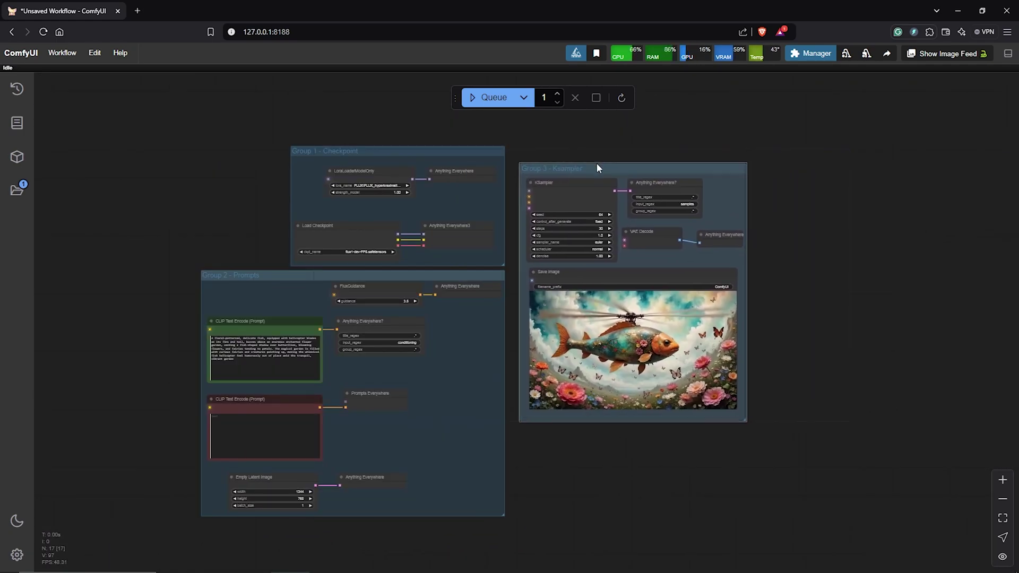
- Move the Checkpoint group aside and drag the Queue toolbar to the top of the screen
left_click_drag(596, 163, 593, 152)
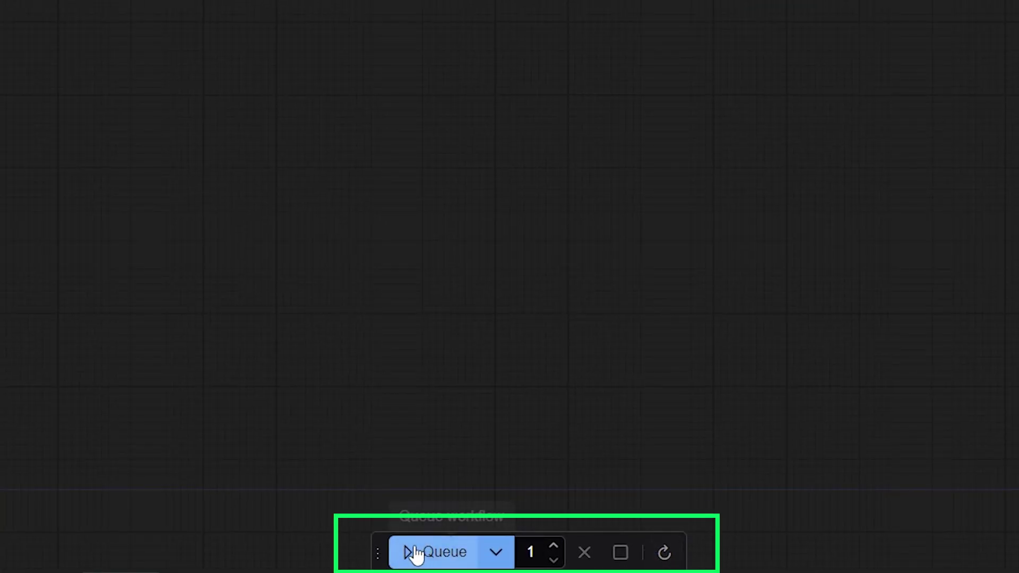
left_click_drag(378, 553, 452, 95)
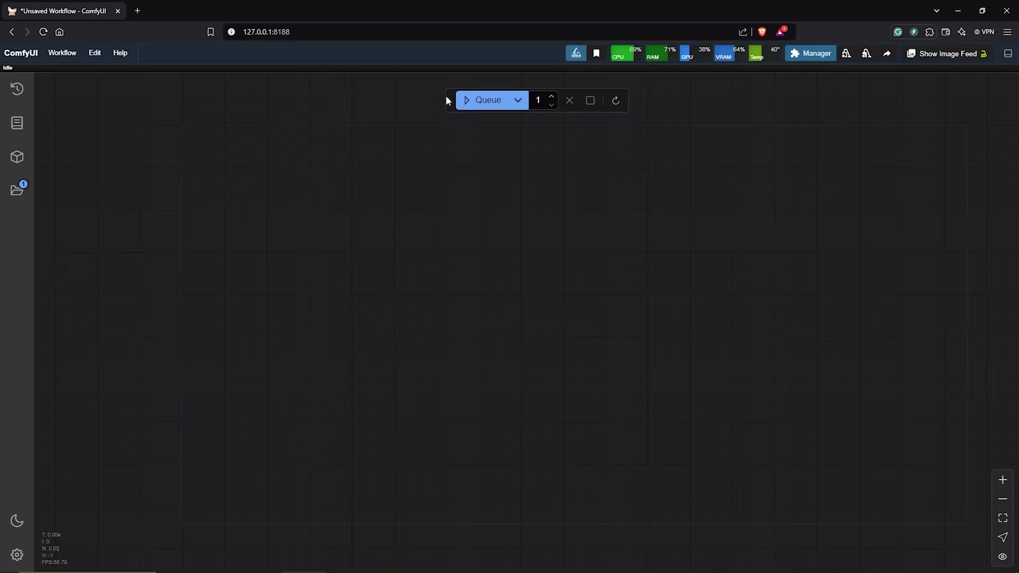
left_click_drag(608, 225, 550, 231)
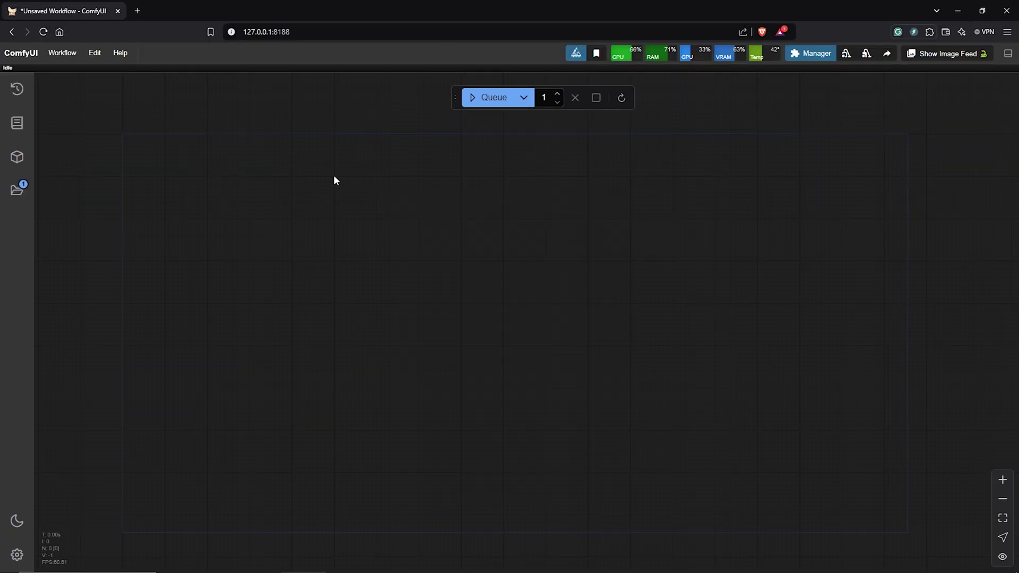
- Add a Load Checkpoint node and a CLIP Text Encode (Prompt) node to the canvas
right_click(298, 208)
left_click(310, 210)
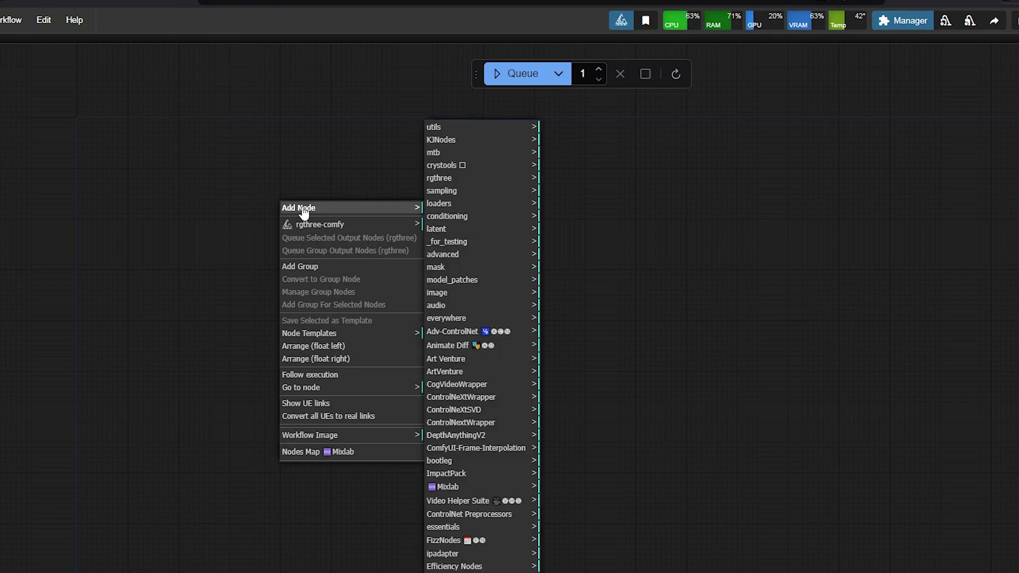
left_click(477, 205)
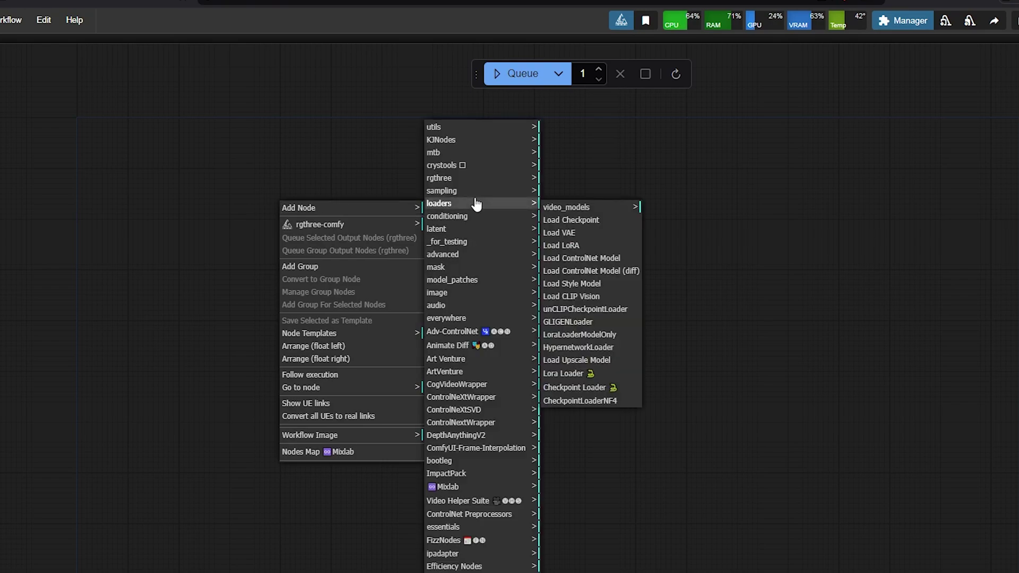
left_click(589, 221)
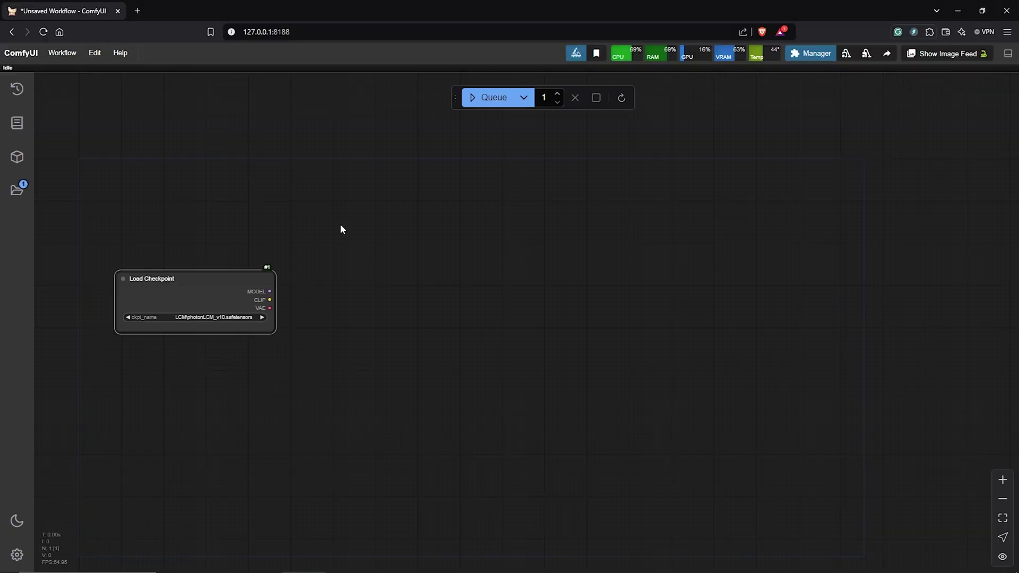
right_click(340, 225)
left_click(349, 228)
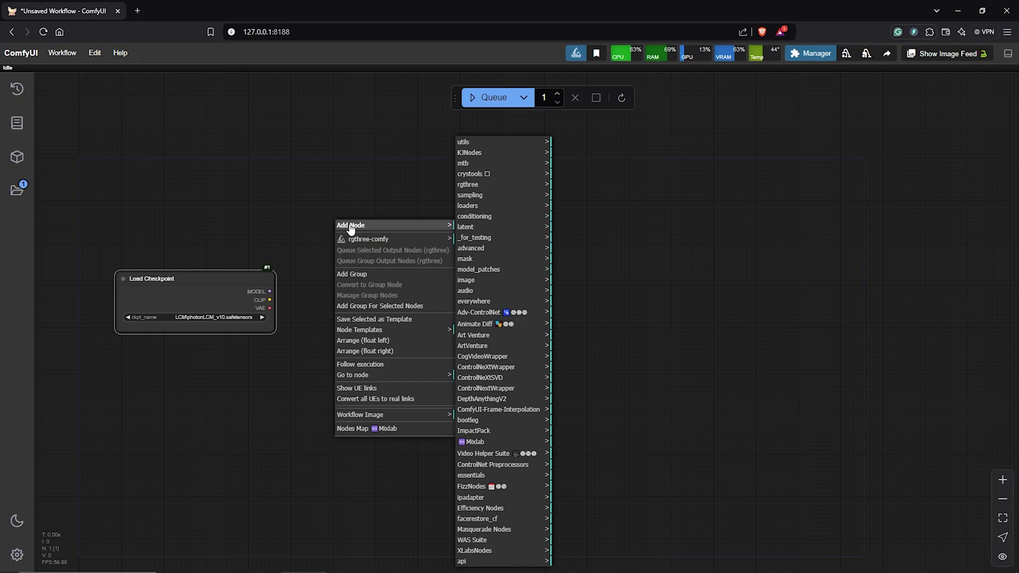
left_click(480, 216)
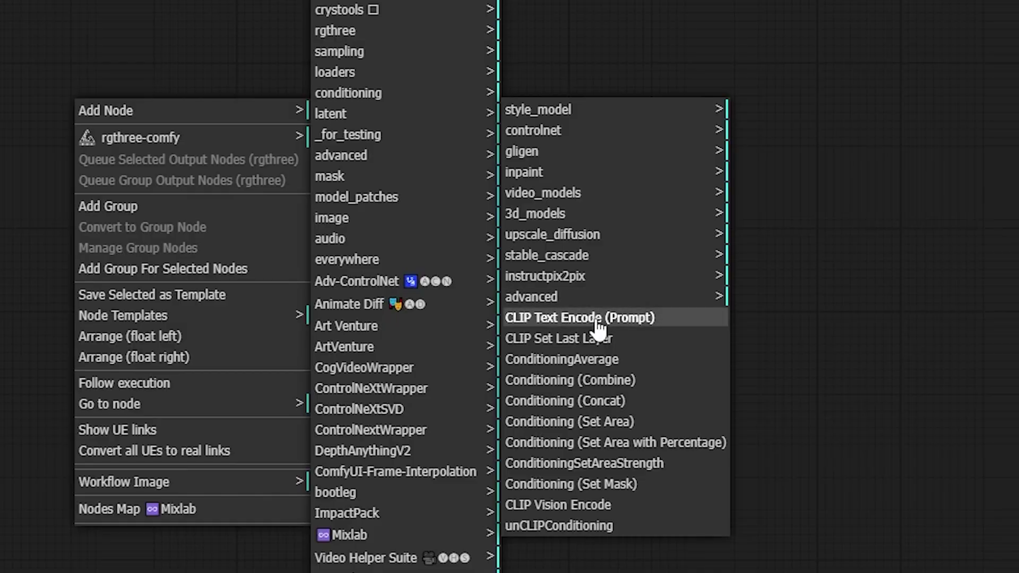
left_click(601, 325)
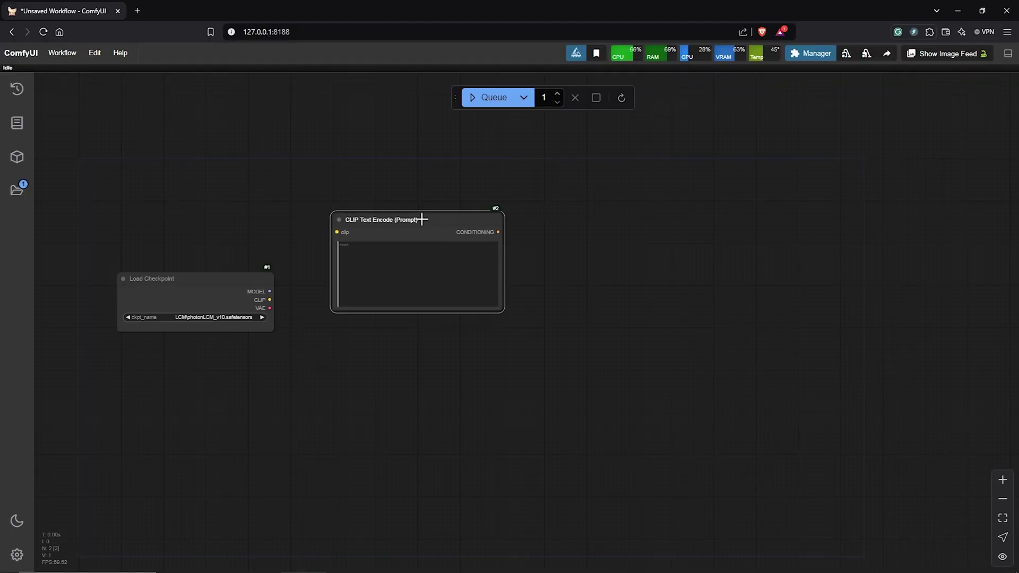
- Color the prompt node green, duplicate it below, and color the copy red
right_click(423, 218)
mouse_move(489, 399)
left_click(571, 429)
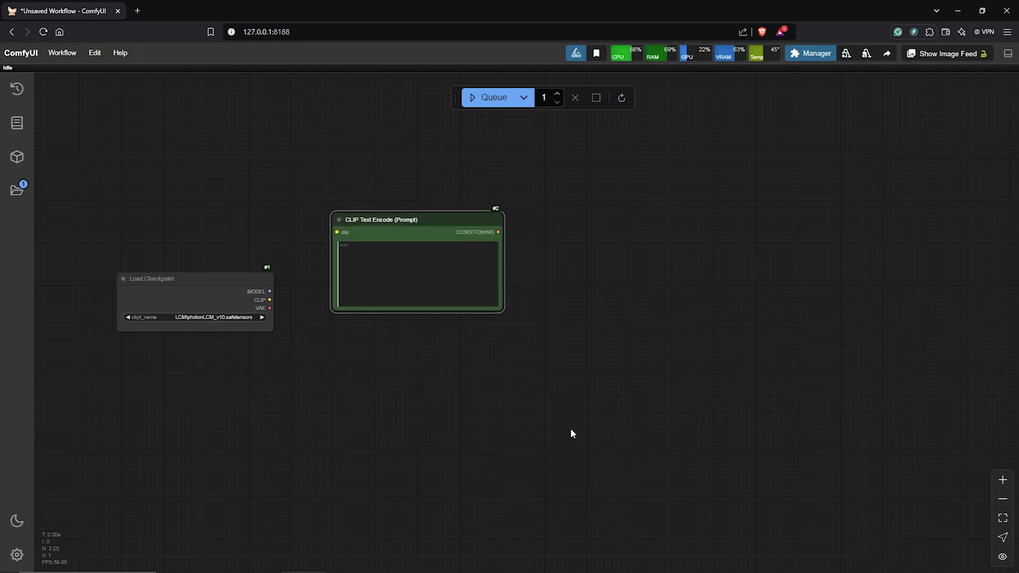
left_click_drag(430, 219, 431, 337)
right_click(430, 338)
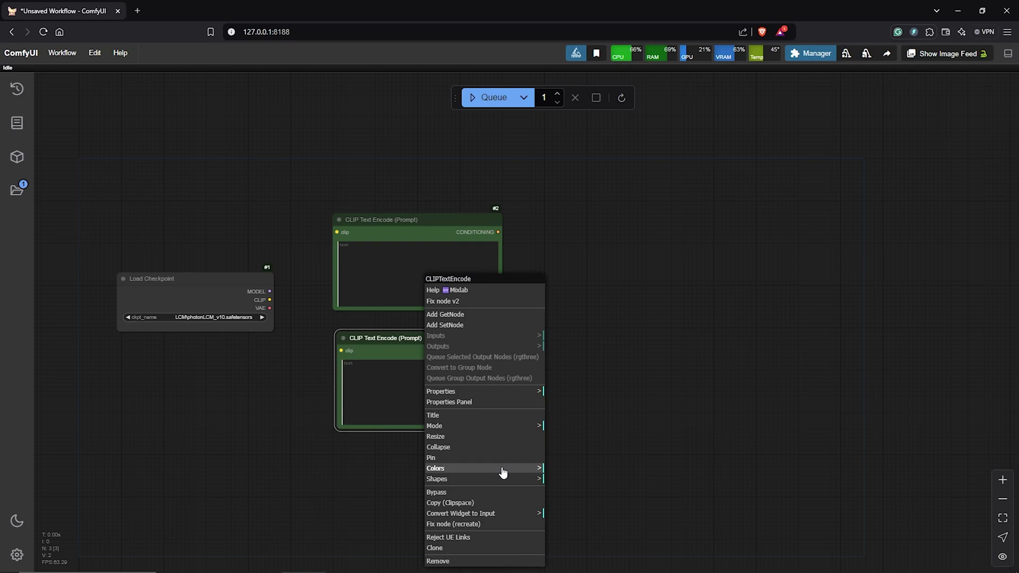
mouse_move(504, 471)
left_click(567, 475)
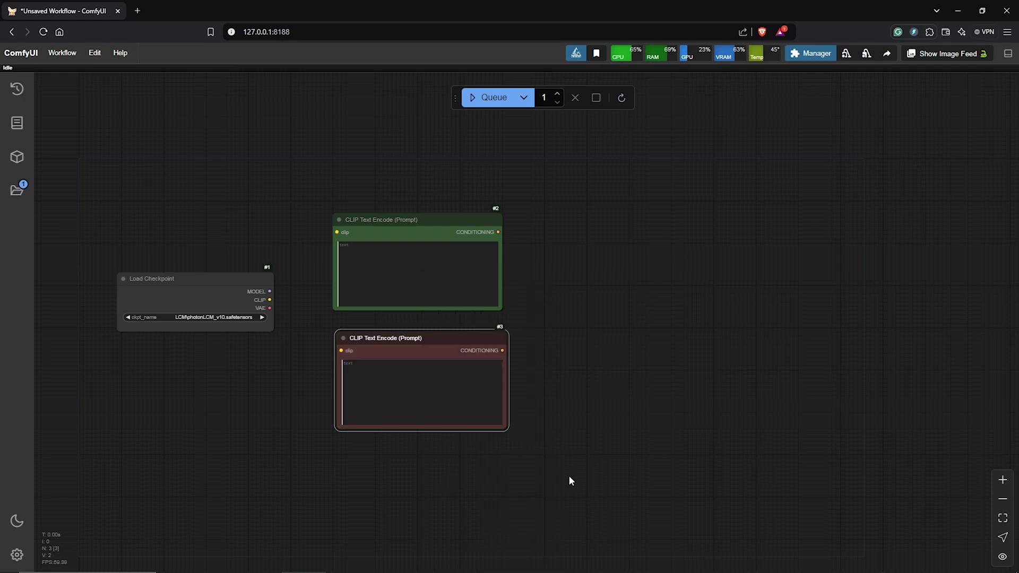
- Add a KSampler node from the sampling category
right_click(575, 231)
mouse_move(582, 238)
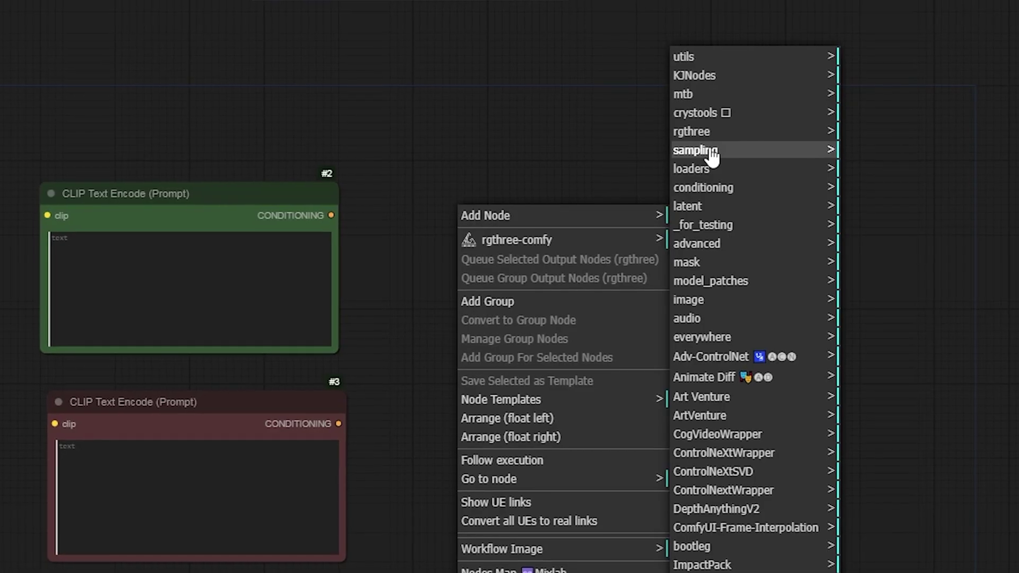
mouse_move(723, 198)
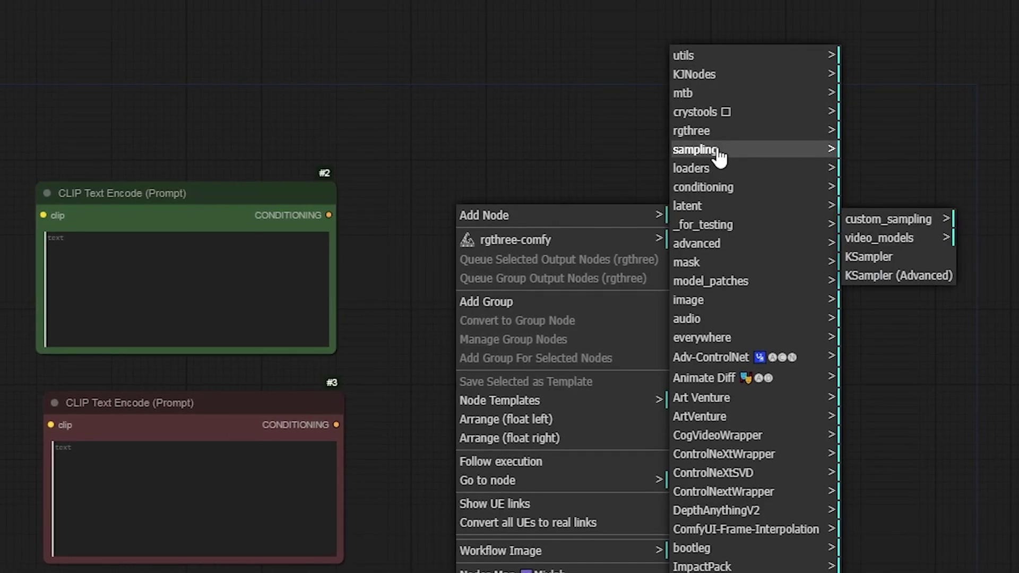
left_click(871, 257)
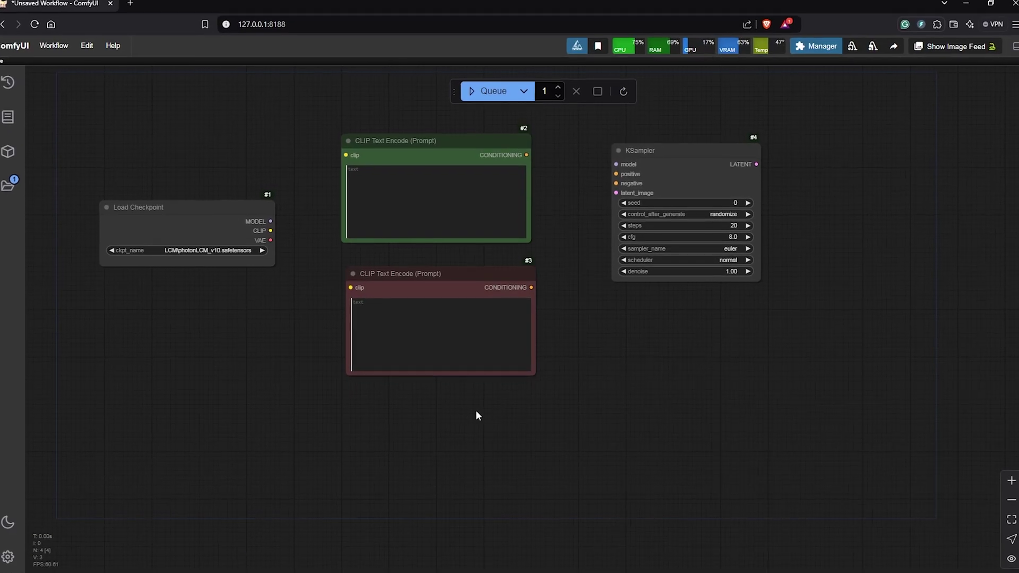
- Add an Empty Latent Image node and place it under the prompt nodes
right_click(487, 411)
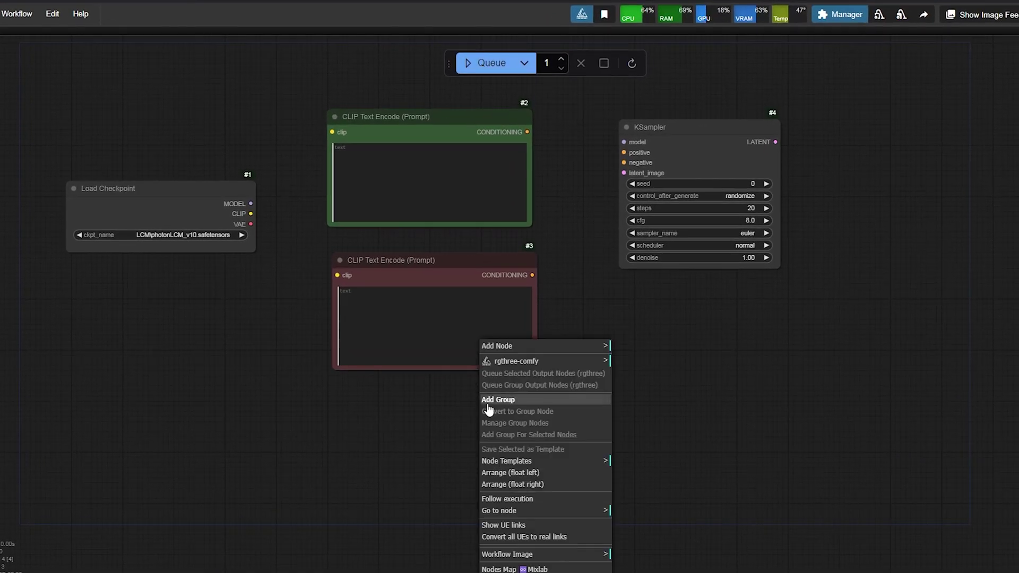
left_click(518, 348)
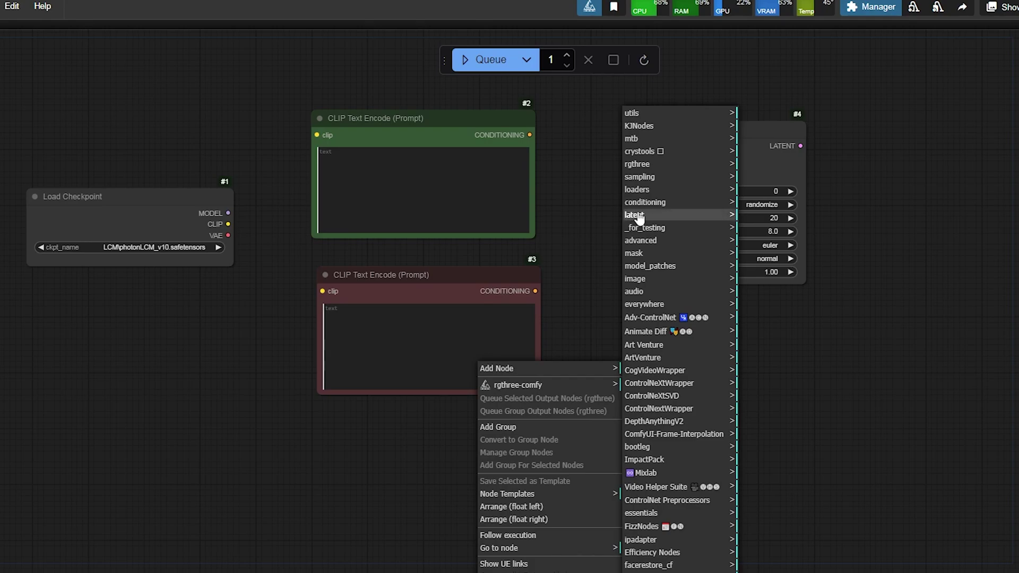
left_click(639, 218)
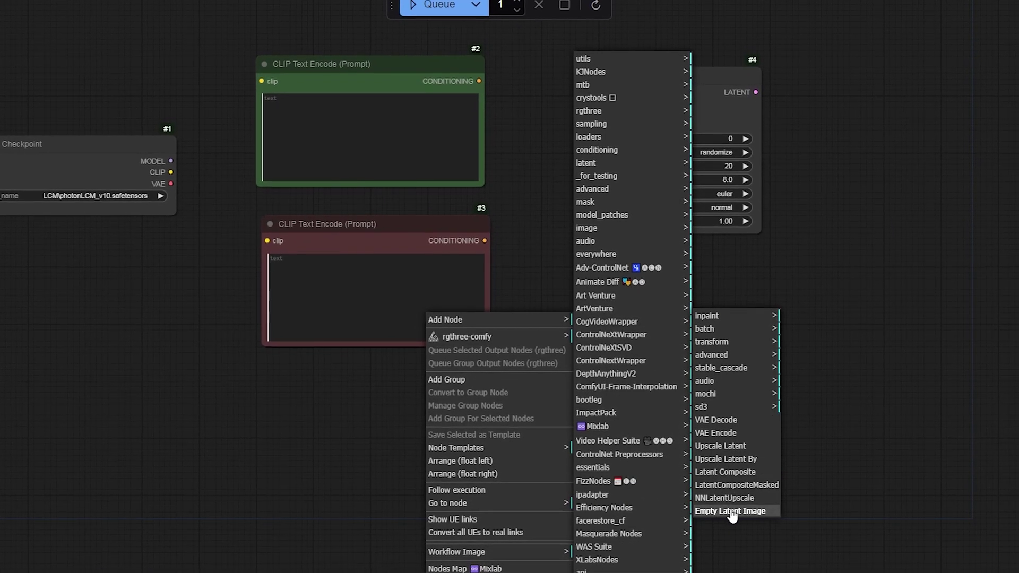
left_click(733, 516)
left_click_drag(480, 377, 351, 381)
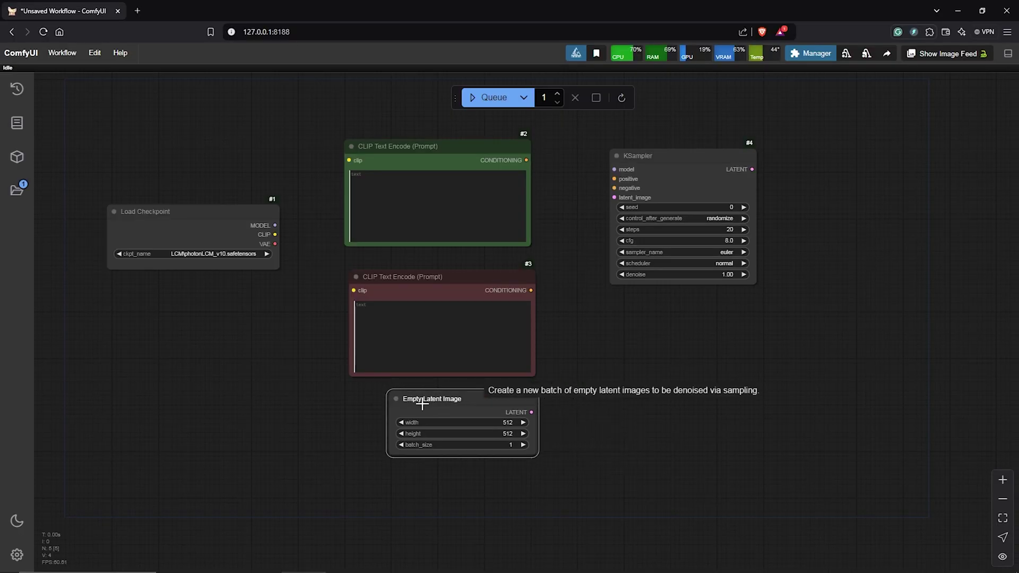
left_click_drag(422, 405, 415, 408)
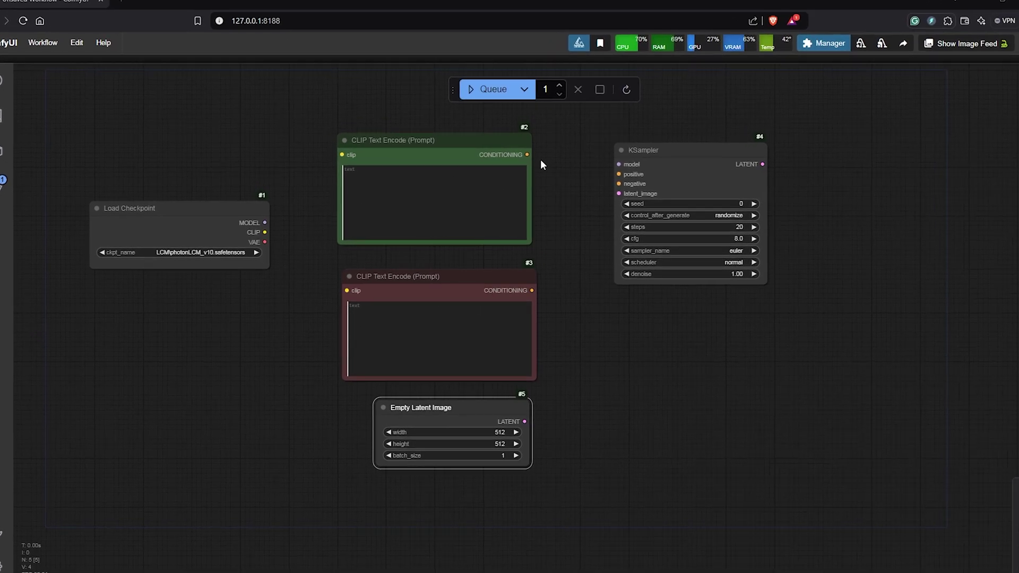
- Drag out links from the prompts' CONDITIONING, checkpoint CLIP and LATENT outputs
left_click_drag(527, 160, 574, 153)
left_click_drag(253, 230, 291, 223)
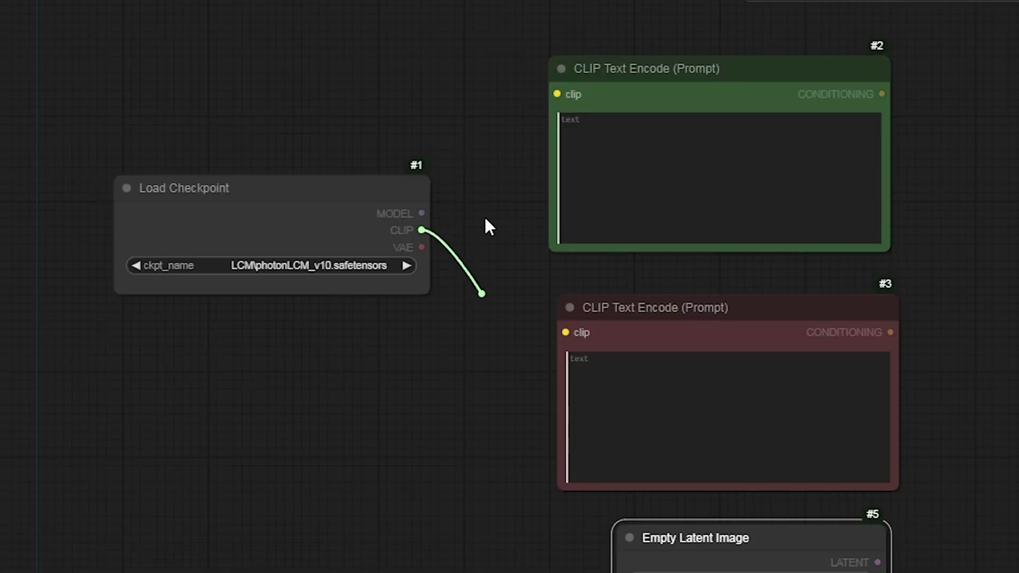
left_click_drag(533, 291, 561, 263)
left_click_drag(877, 454, 981, 317)
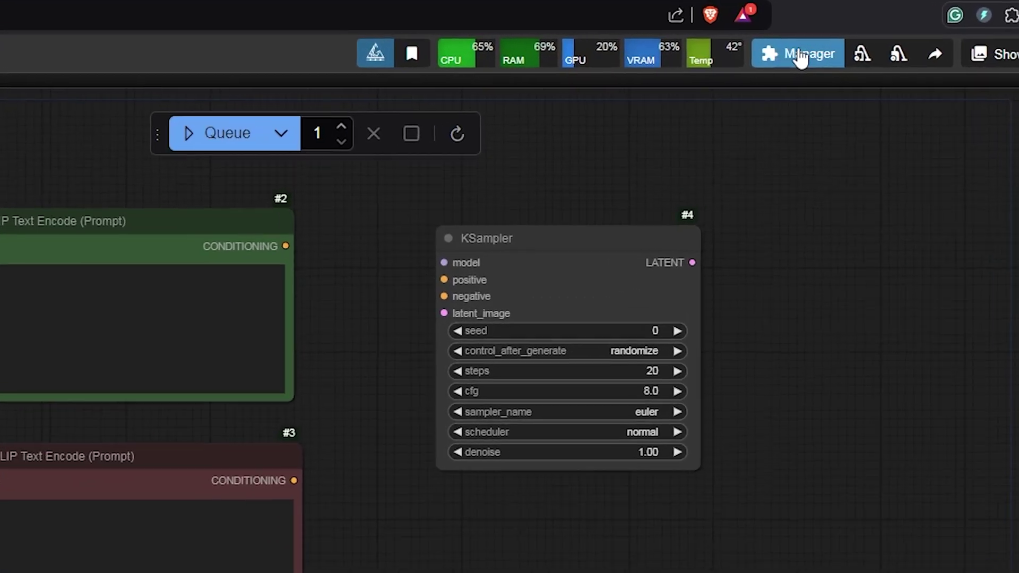
left_click(803, 55)
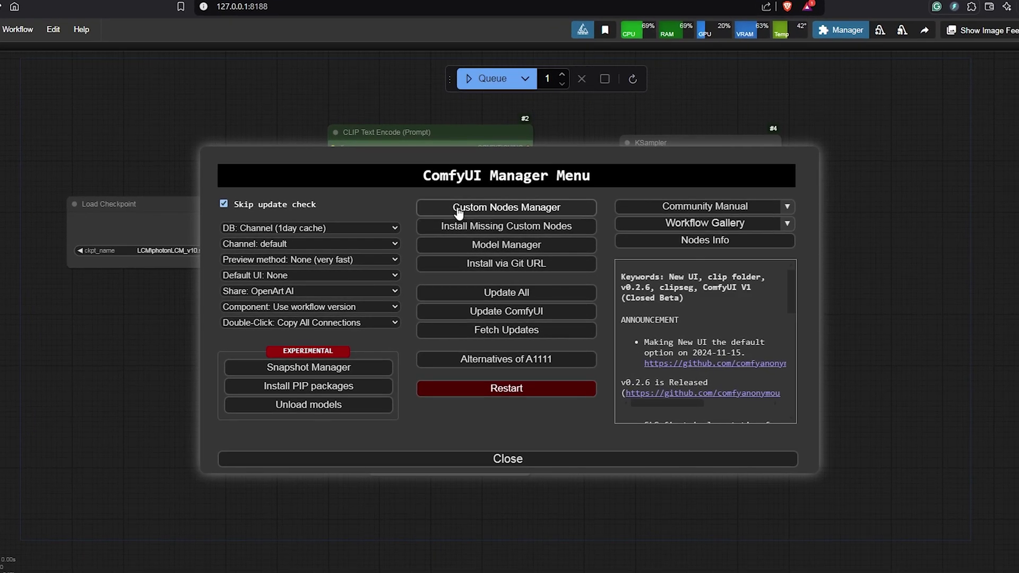
left_click(475, 207)
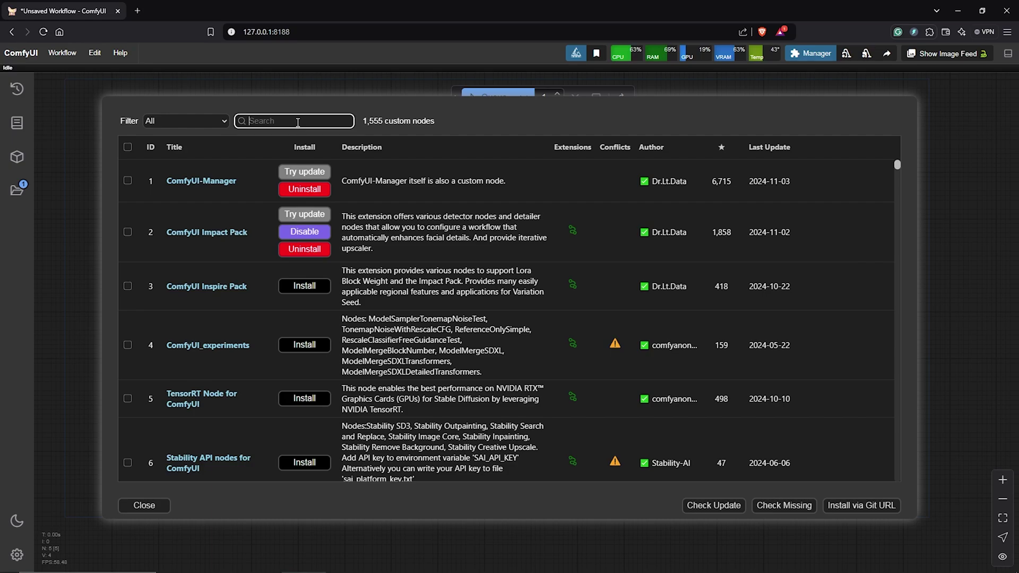
type("Use everywhere")
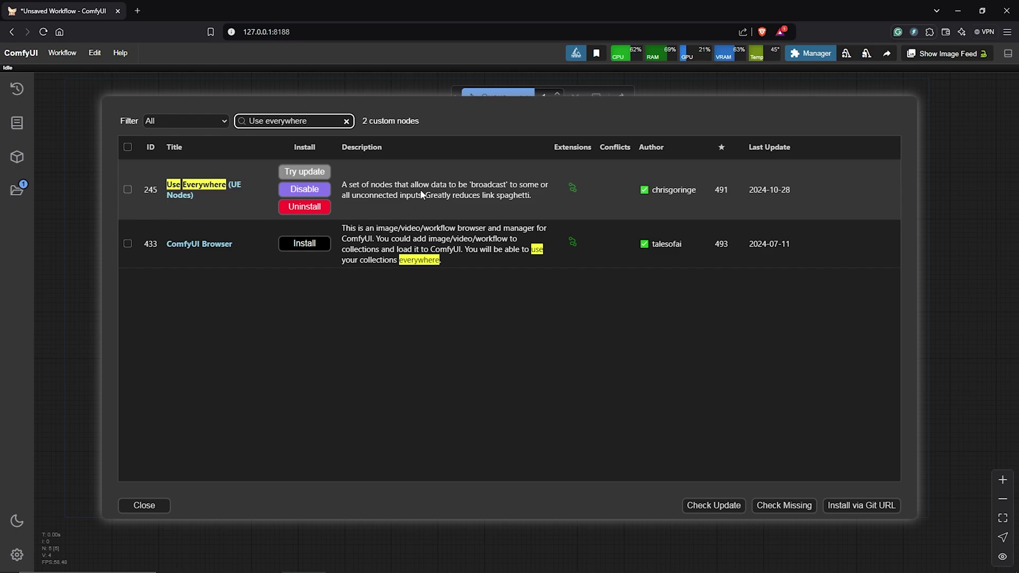
left_click(144, 507)
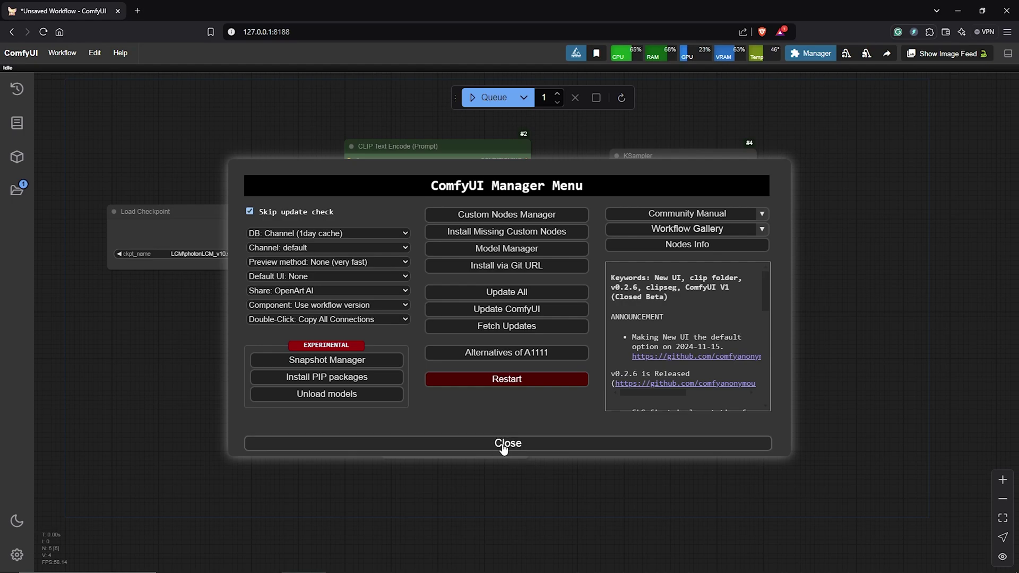
left_click(503, 444)
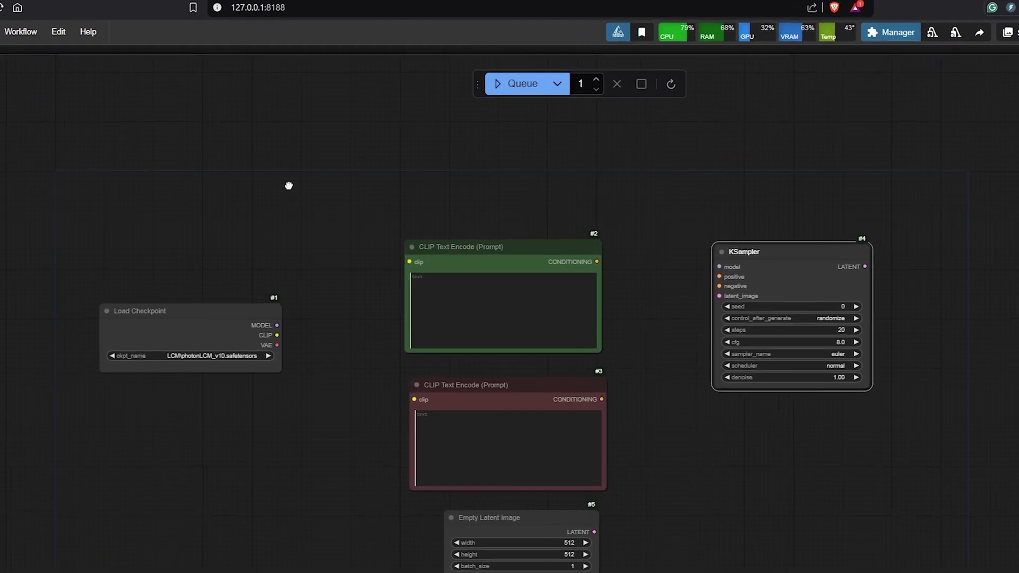
- Place an Anything Everywhere3 node on the canvas from the everywhere category
right_click(296, 179)
left_click(303, 181)
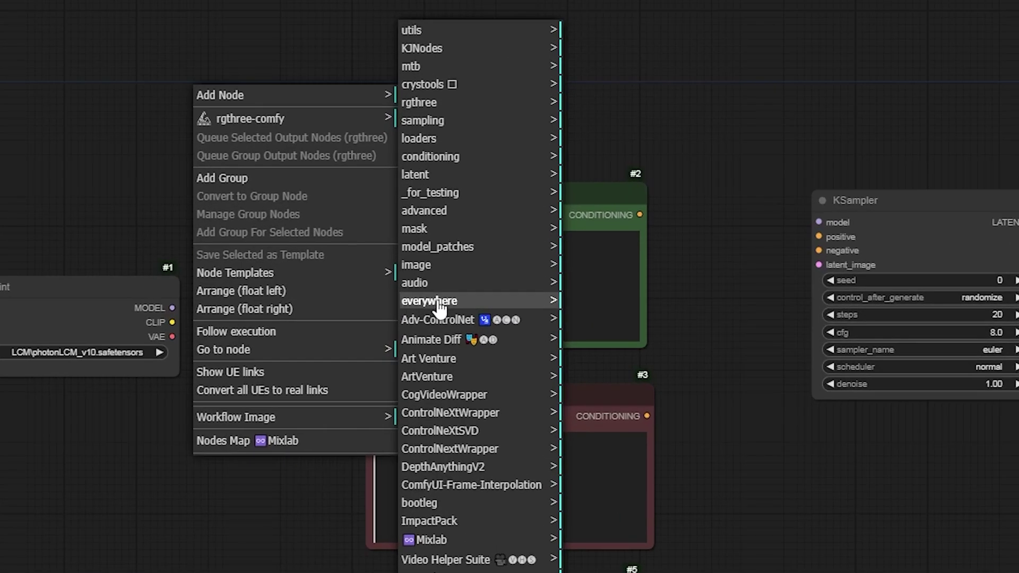
left_click(439, 303)
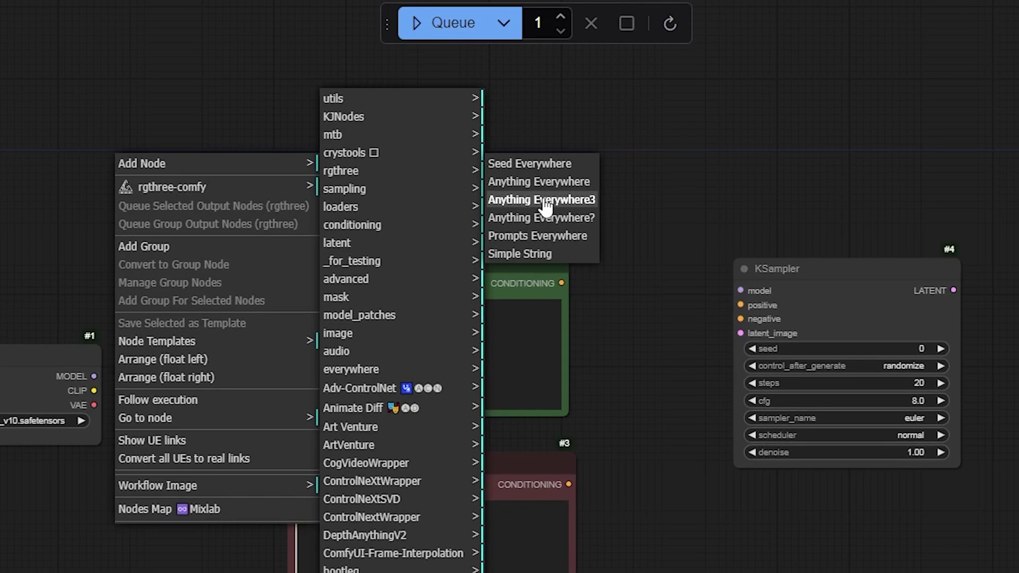
left_click(542, 201)
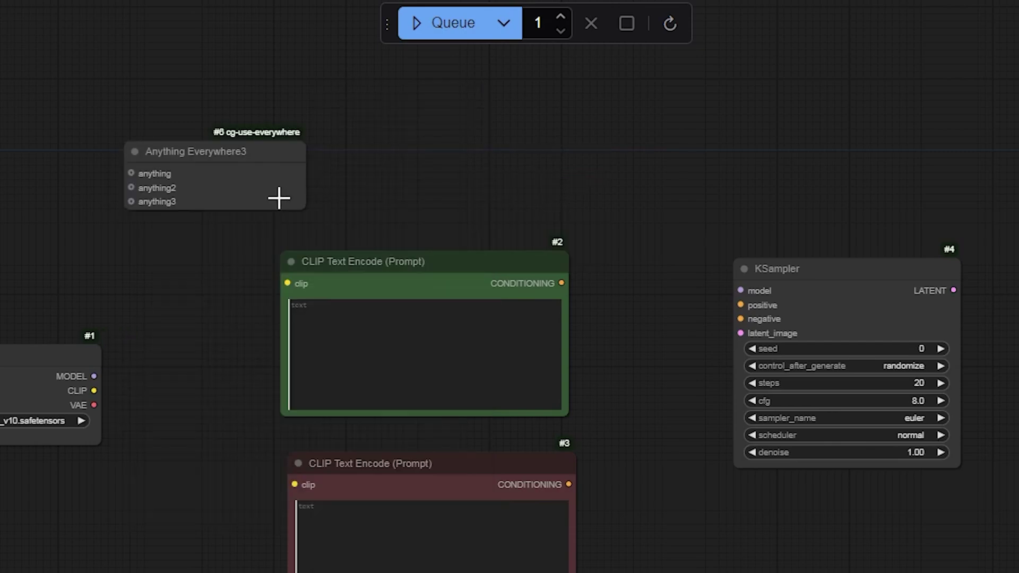
scroll(392, 193, "up", 3)
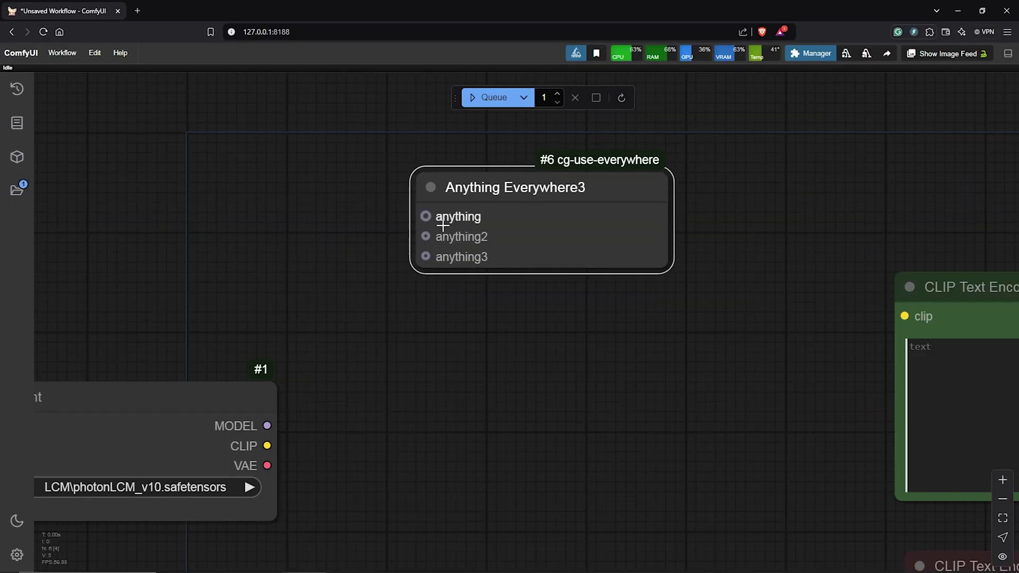
scroll(575, 380, "down", 5)
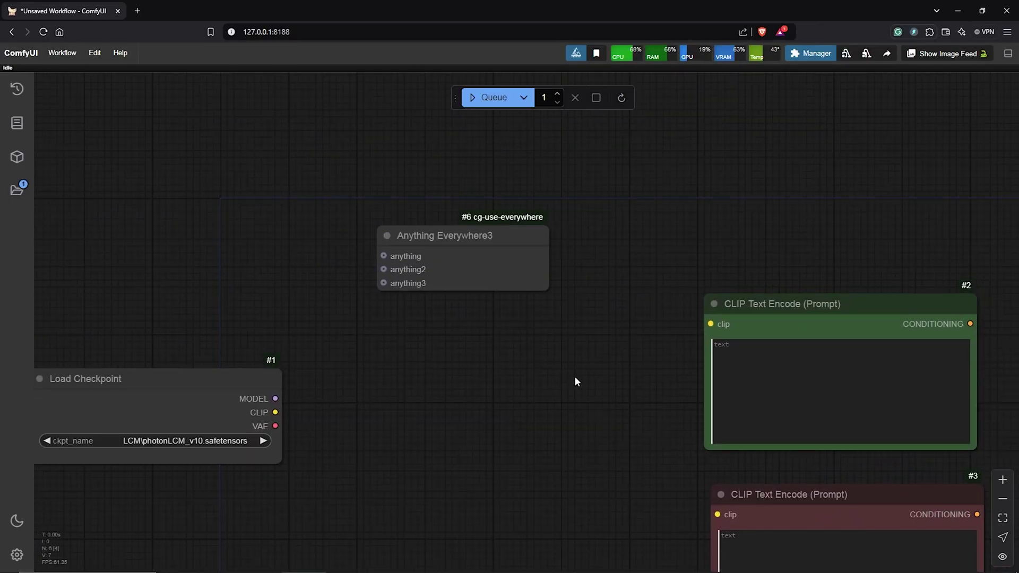
left_click_drag(640, 264, 503, 304)
left_click_drag(228, 288, 589, 228)
left_click_drag(228, 300, 592, 383)
scroll(582, 393, "down", 2)
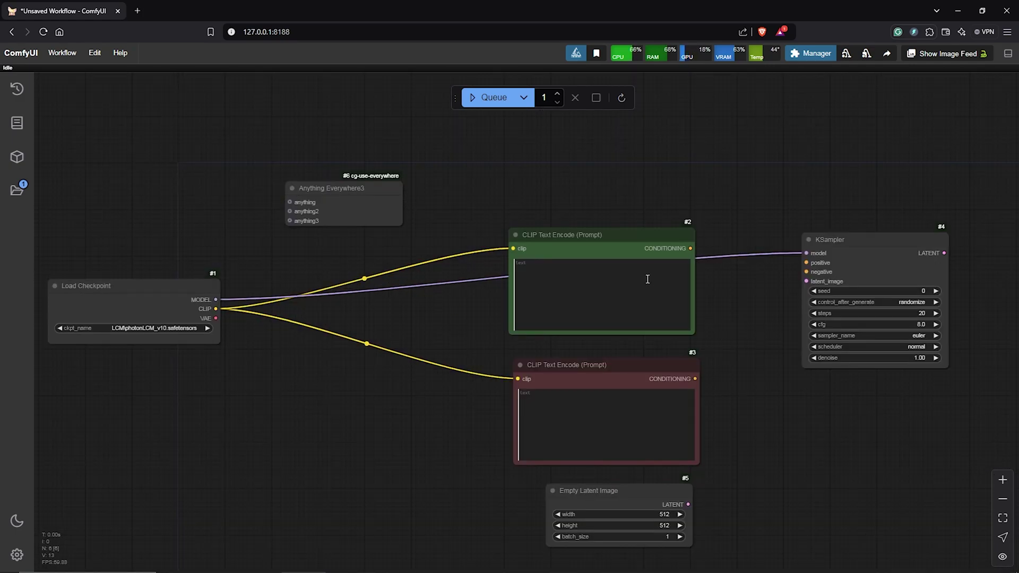
left_click_drag(689, 302, 702, 286)
left_click_drag(820, 237, 411, 262)
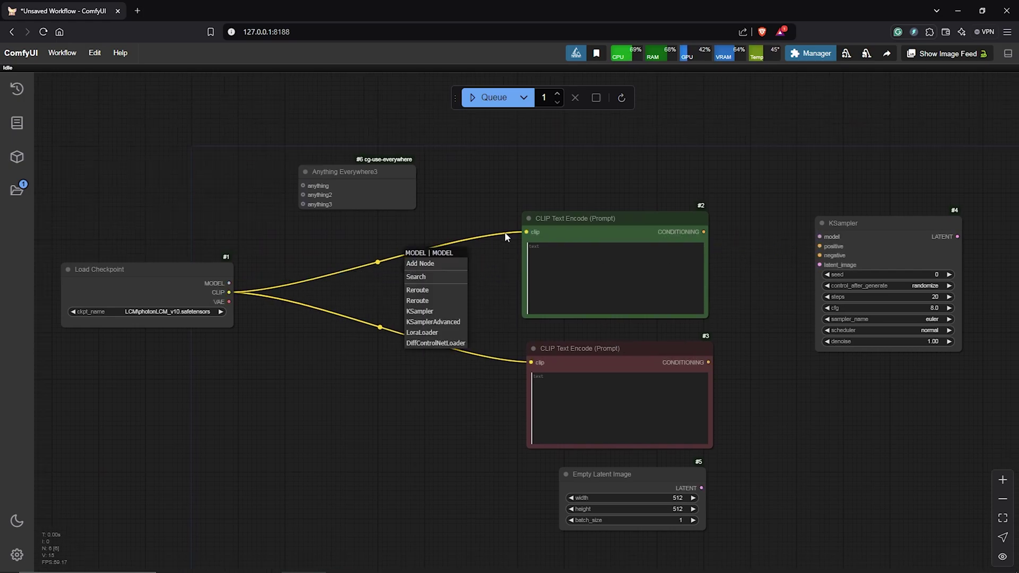
left_click_drag(526, 232, 416, 241)
left_click_drag(530, 362, 406, 318)
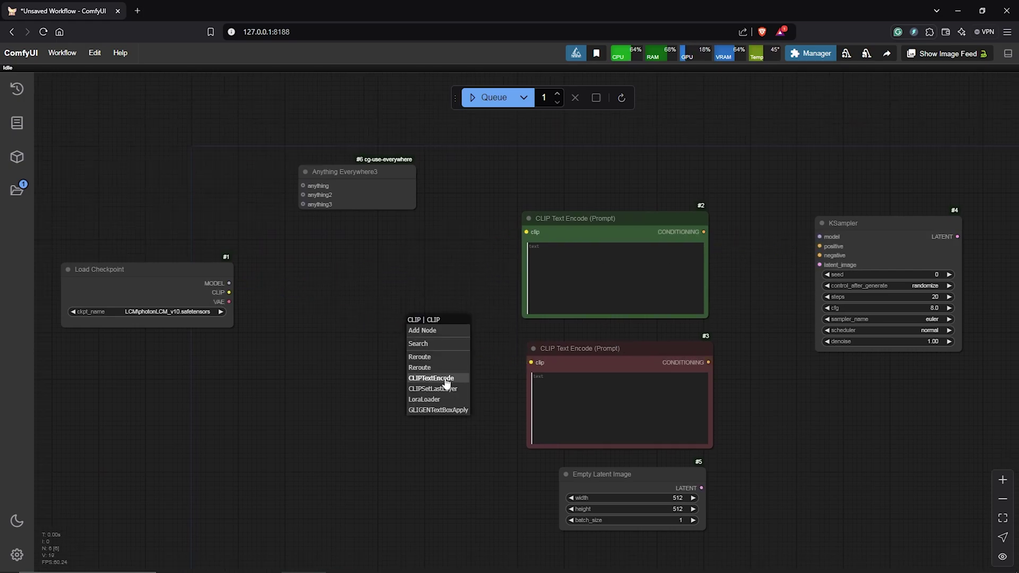
scroll(233, 279, "up", 3)
- Connect the checkpoint MODEL to Anything Everywhere3 and adjust the node positions
mouse_move(234, 280)
left_mouse_down()
mouse_move(303, 268)
mouse_move(312, 279)
left_mouse_up()
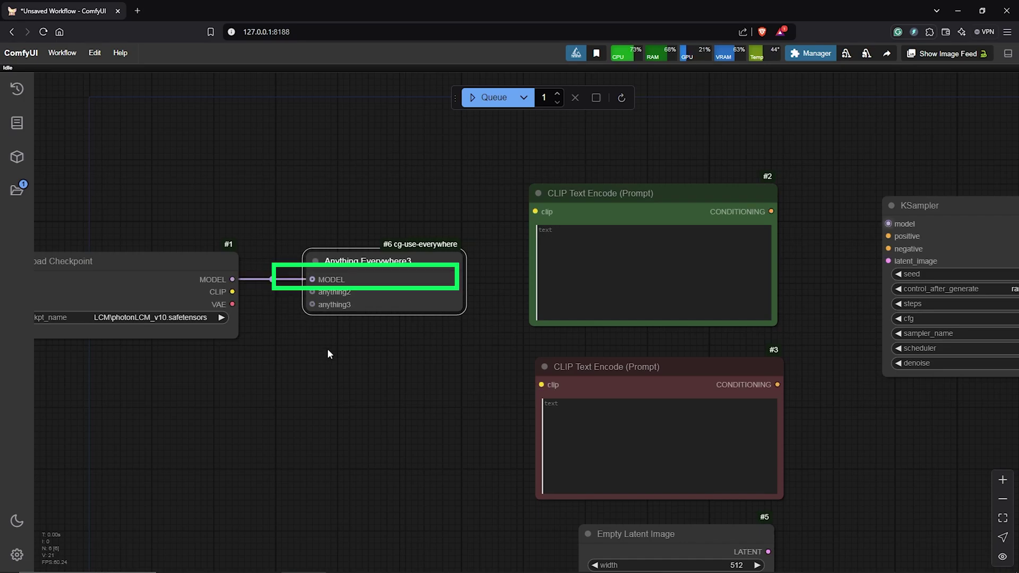
left_click_drag(378, 291, 384, 291)
left_click_drag(926, 208, 882, 208)
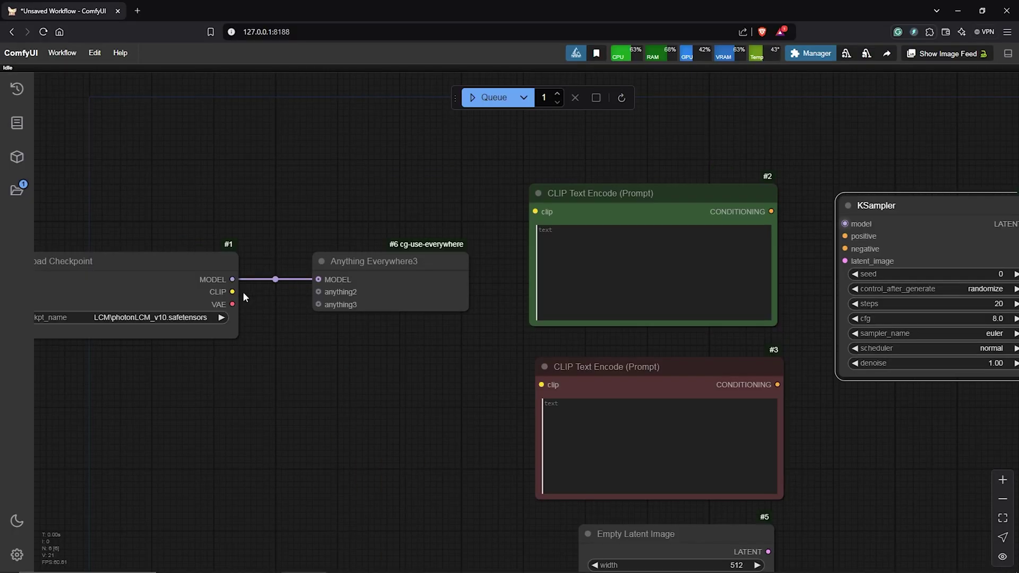
- Connect checkpoint CLIP to Anything Everywhere3 and confirm both prompts receive it
left_click_drag(230, 291, 318, 294)
left_click(373, 266)
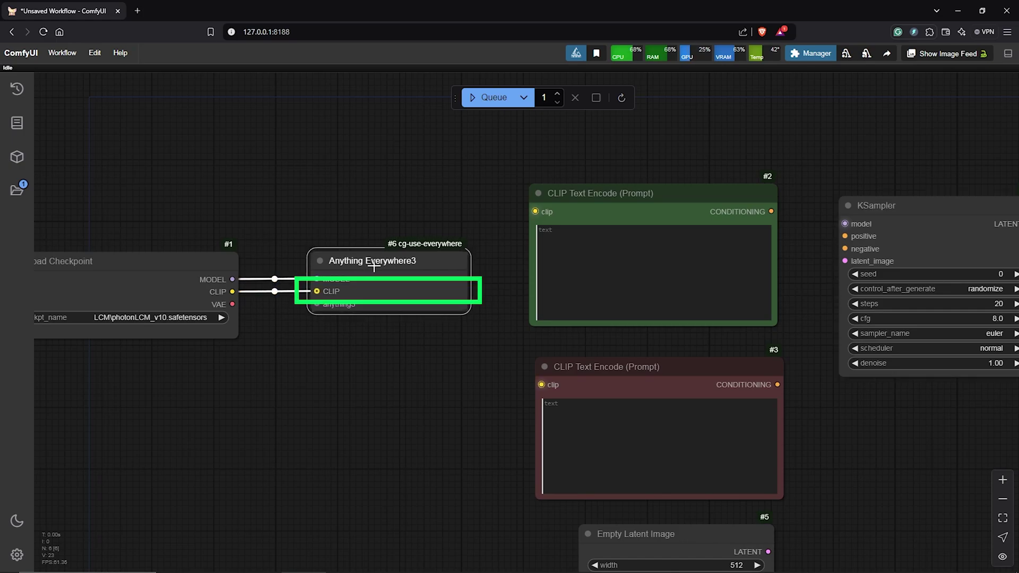
left_click_drag(373, 267, 375, 267)
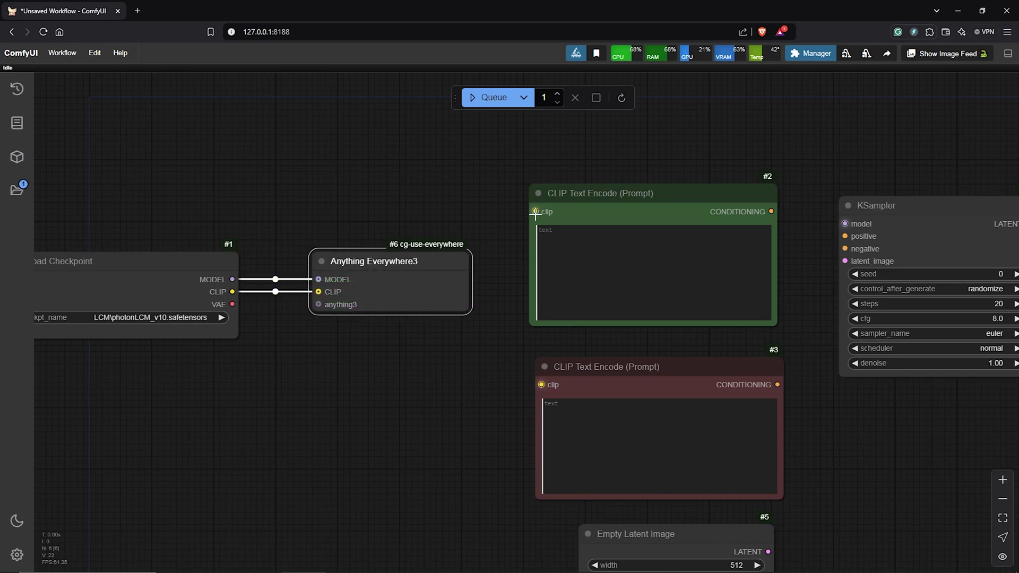
left_click(535, 212)
left_click(620, 419)
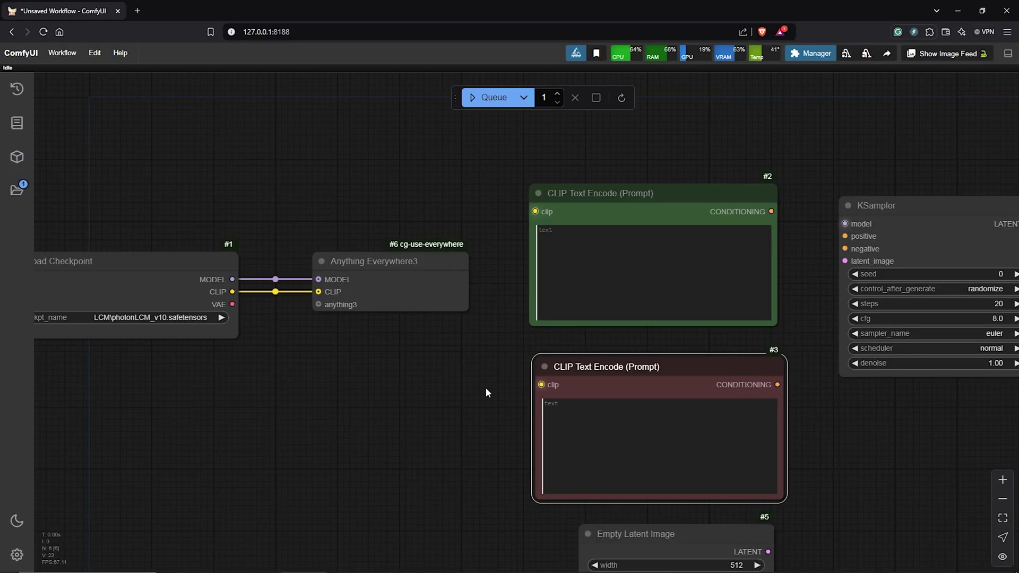
- Connect the checkpoint VAE to the Anything Everywhere3 node
scroll(280, 147, "down", 3)
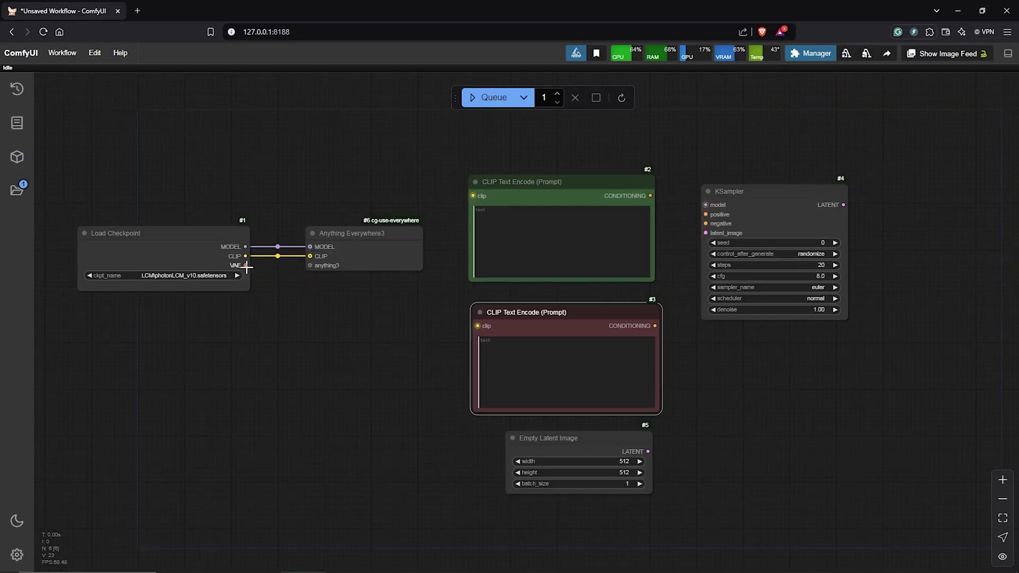
left_click_drag(246, 266, 308, 320)
left_click_drag(311, 265, 311, 266)
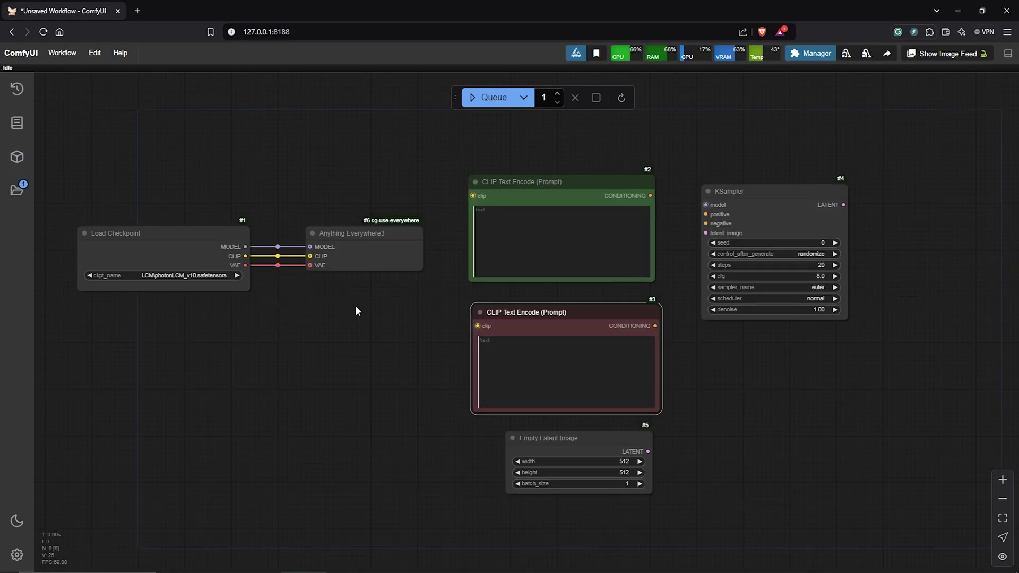
- Add a VAE Decode node from the latent category
scroll(355, 324, "up", 1)
right_click(323, 313)
left_click(346, 315)
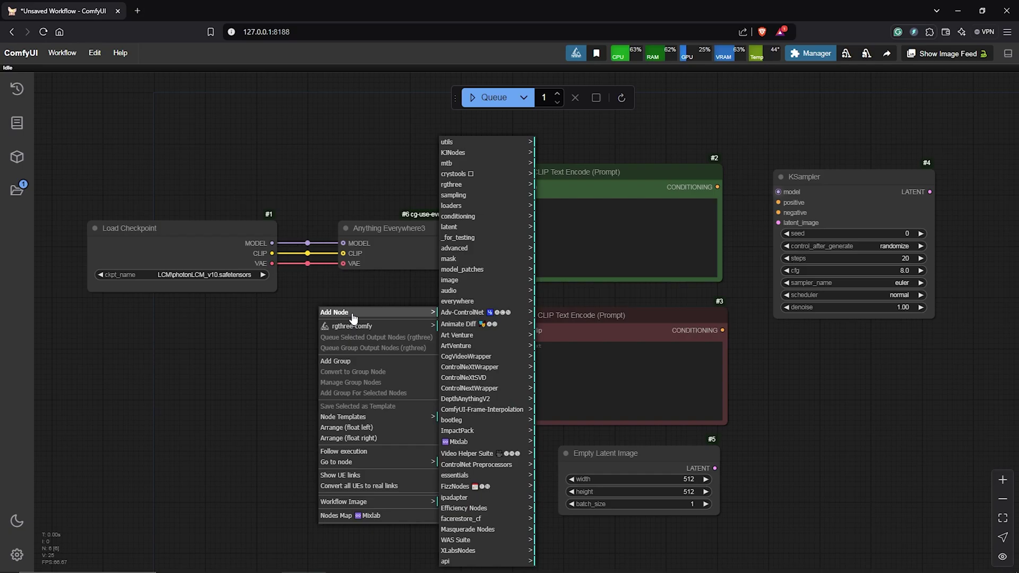
left_click(456, 227)
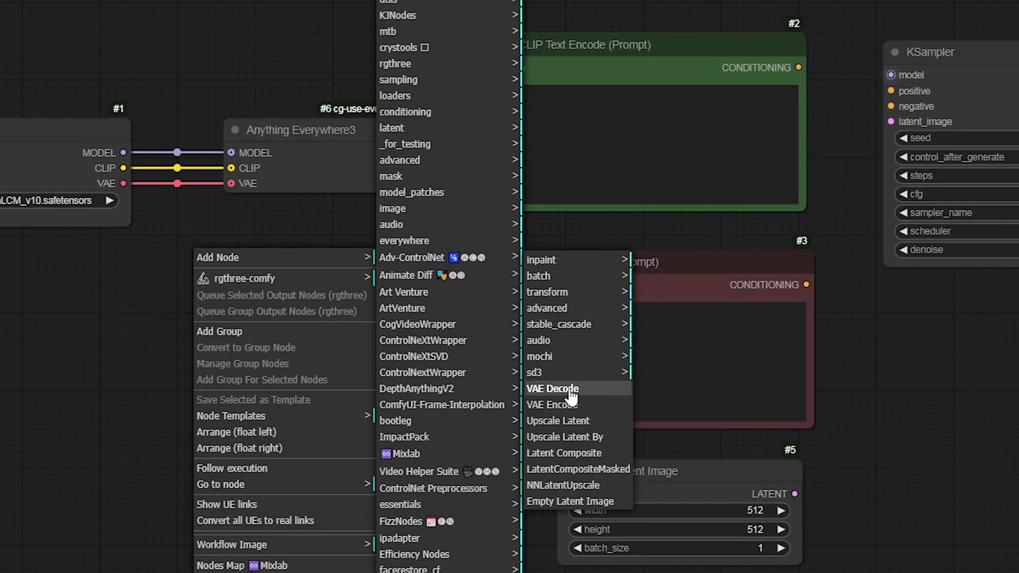
left_click(557, 399)
left_click(245, 273)
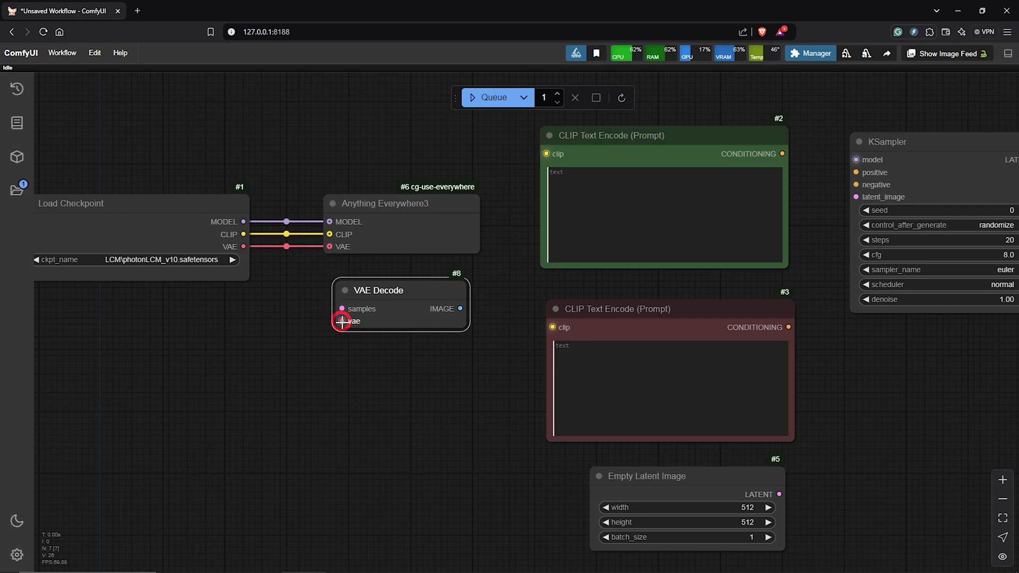
- Place VAE Decode beside the KSampler and shift both further right
scroll(351, 358, "down", 3)
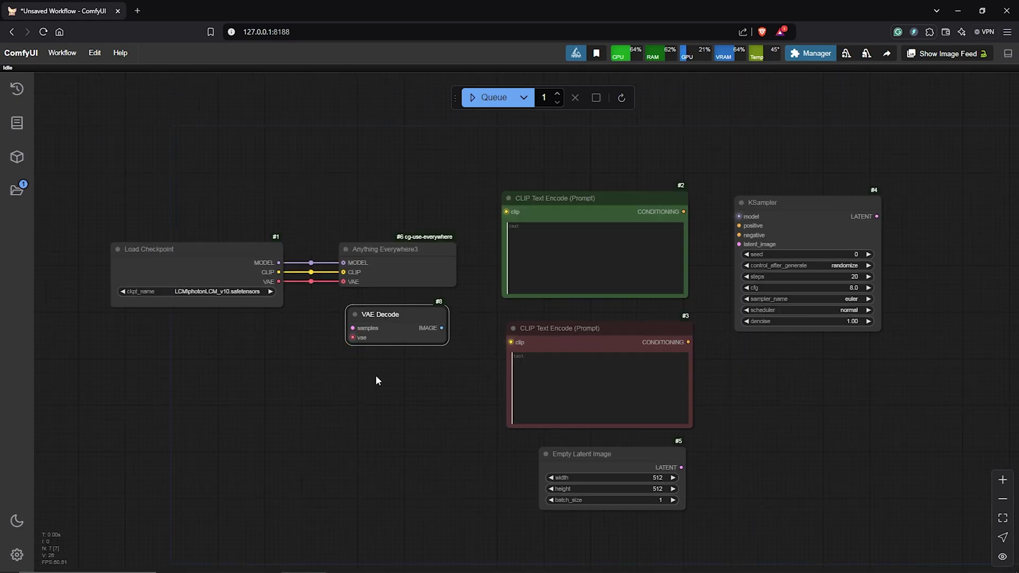
left_click_drag(375, 380, 317, 369)
left_click_drag(335, 308, 894, 197)
left_click_drag(866, 426, 823, 419)
scroll(623, 352, "up", 2)
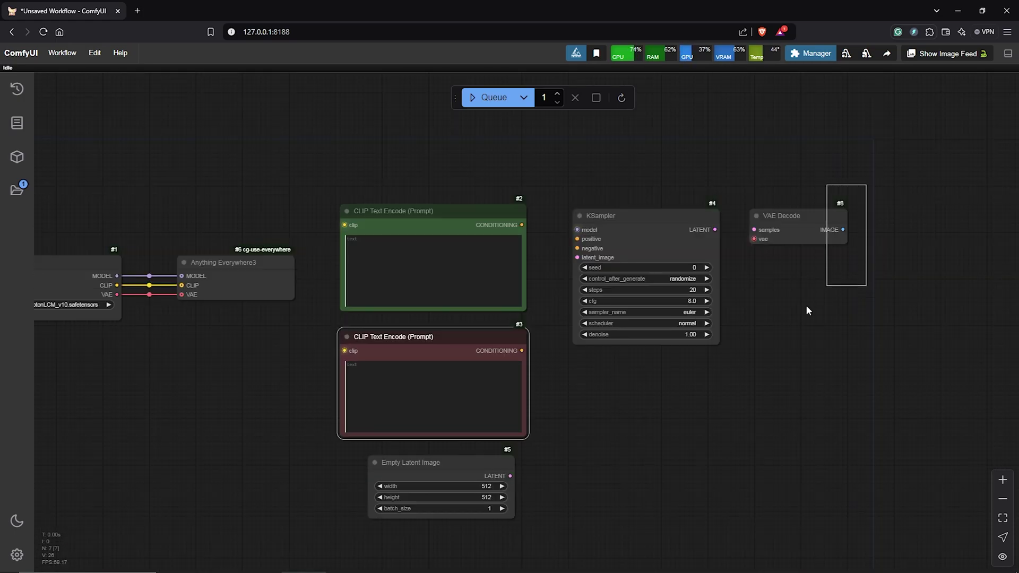
left_click_drag(806, 306, 654, 355)
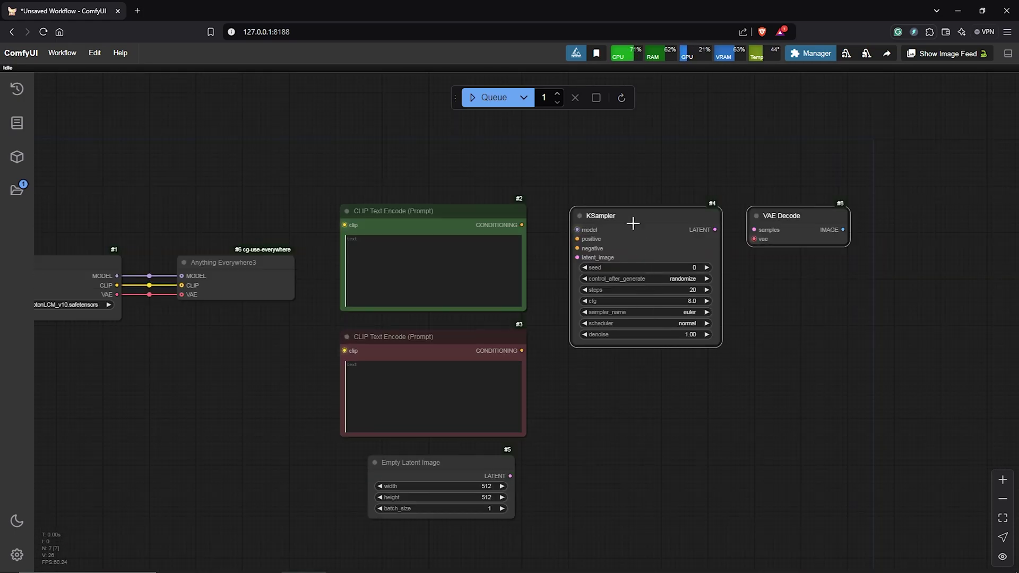
left_click_drag(634, 219, 738, 219)
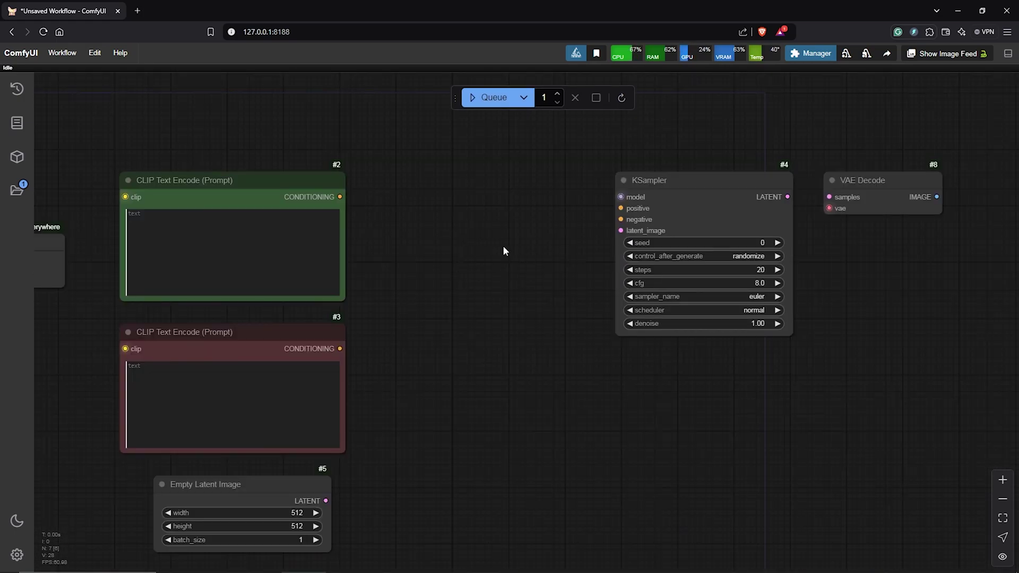
- Add FluxGuidance (guidance 3.5) between the green prompt's conditioning and KSampler positive
double_click(423, 196)
type("flux gui")
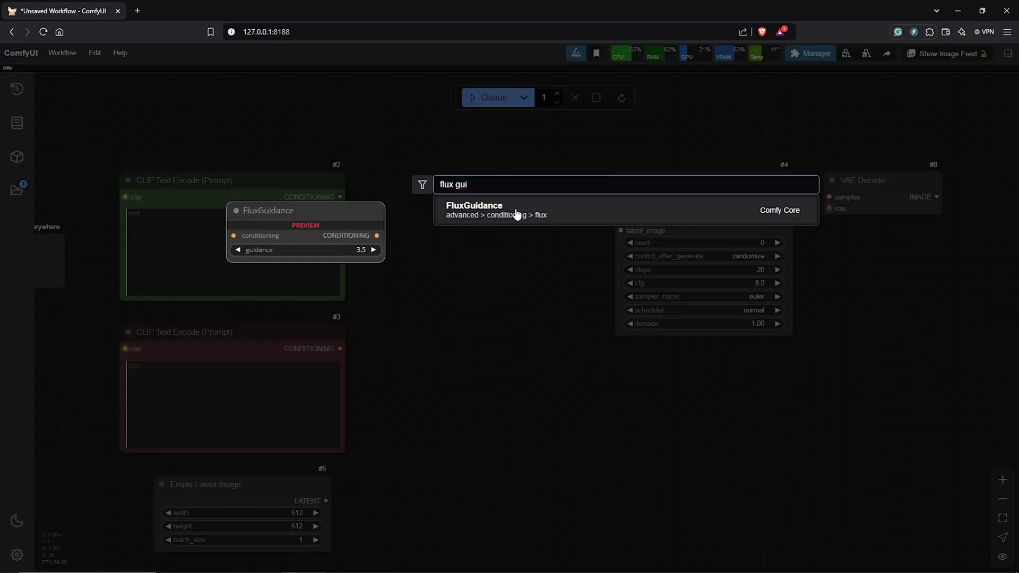
left_click(517, 214)
left_click_drag(566, 198, 561, 181)
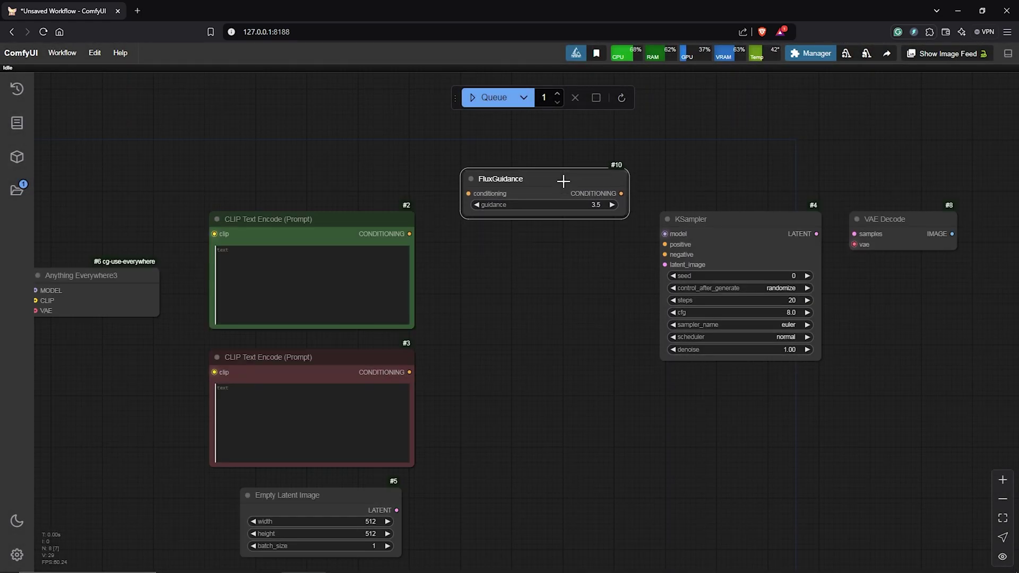
left_click_drag(409, 234, 464, 193)
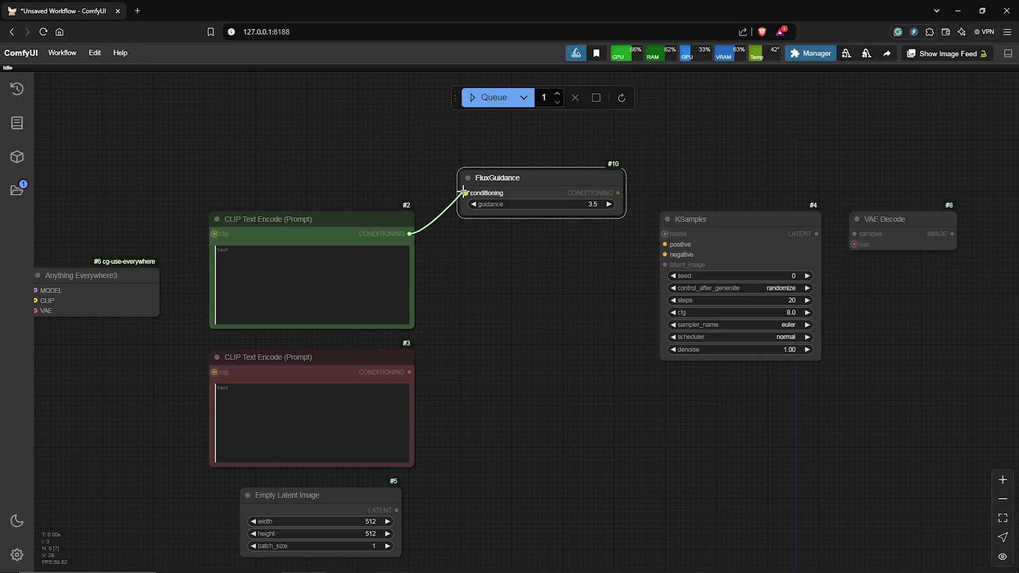
left_click_drag(618, 193, 665, 244)
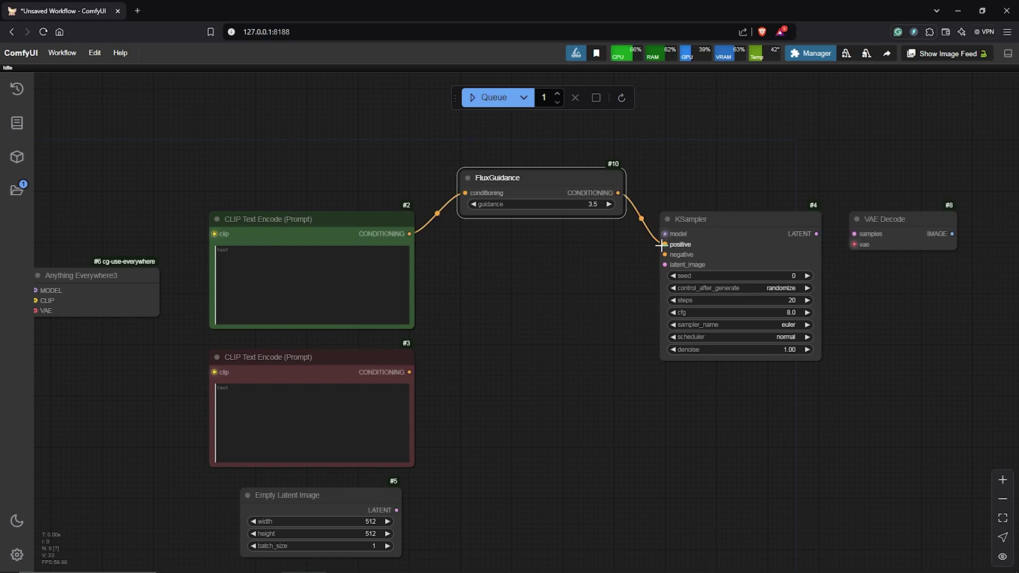
- Inspect FluxGuidance's connections and the prompt-to-guidance link's options
left_click(557, 188)
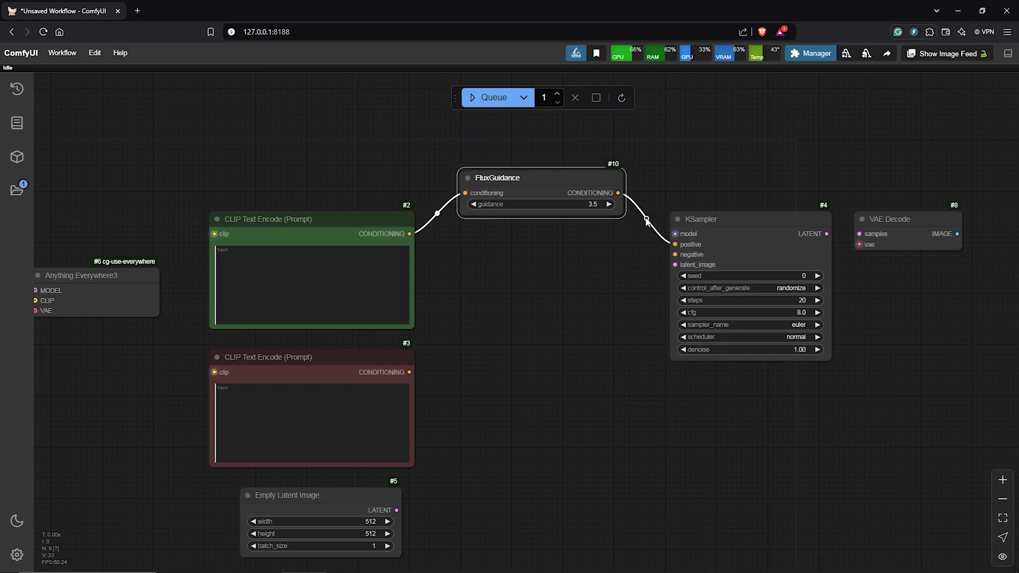
left_click(646, 220)
left_click(438, 214)
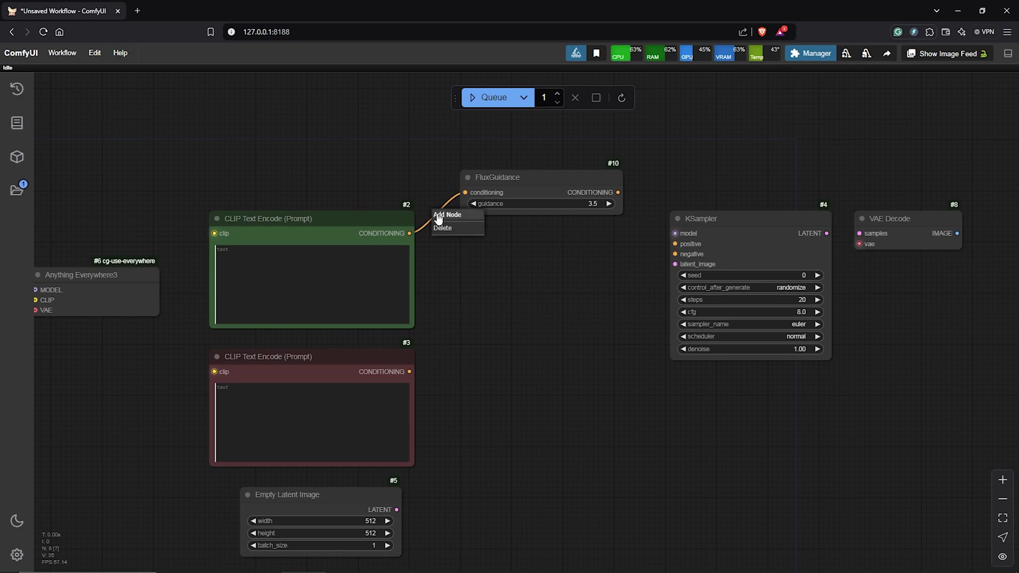
- Add a Prompts Everywhere node and place it lower on the canvas
right_click(461, 241)
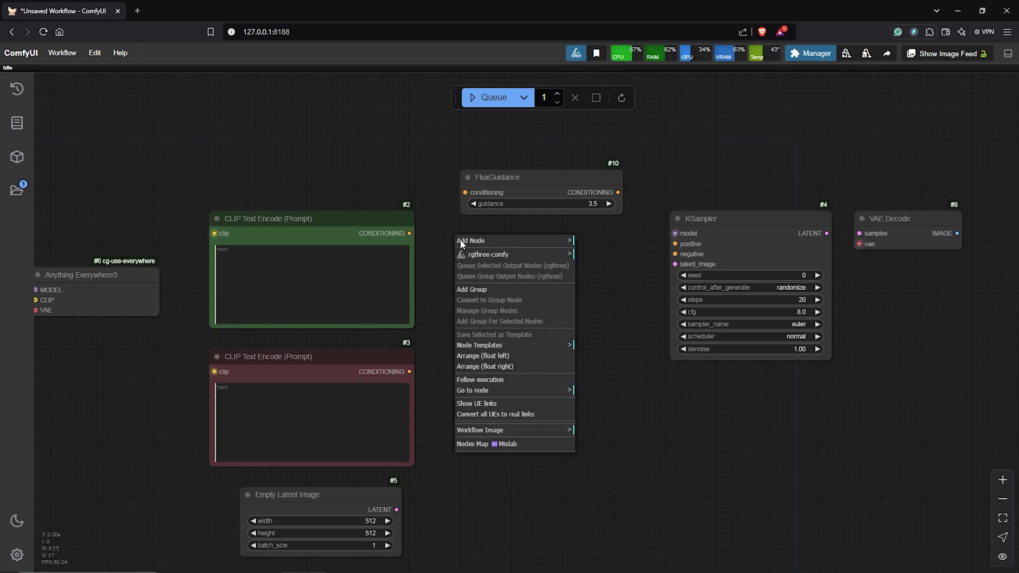
left_click(461, 241)
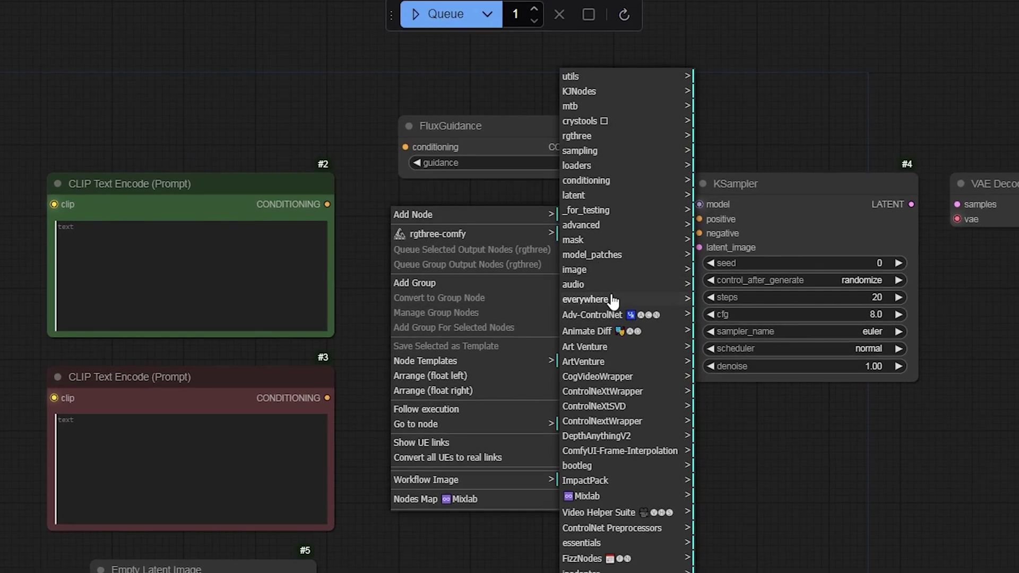
left_click(612, 305)
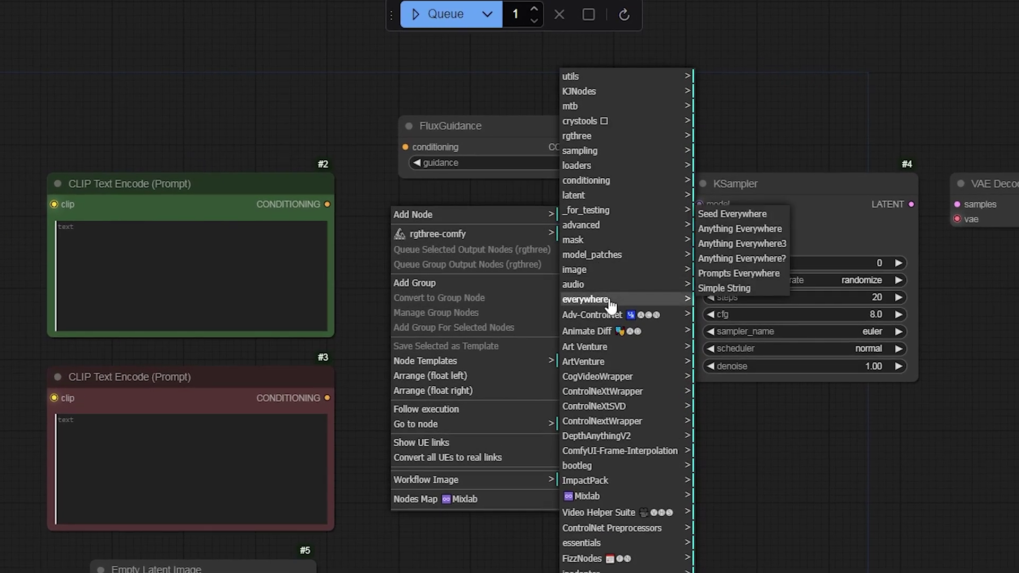
left_click(735, 274)
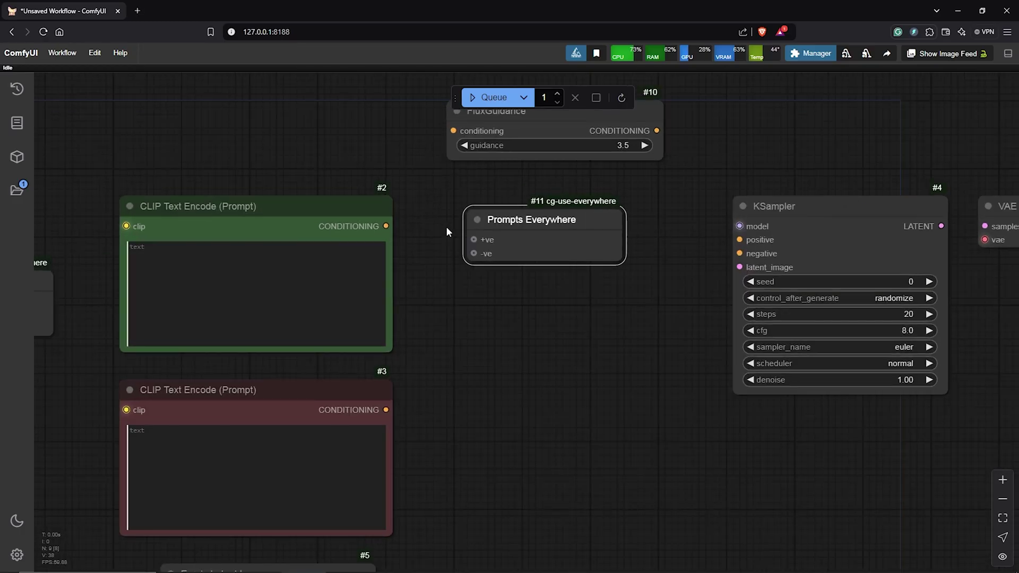
left_click_drag(531, 217, 539, 310)
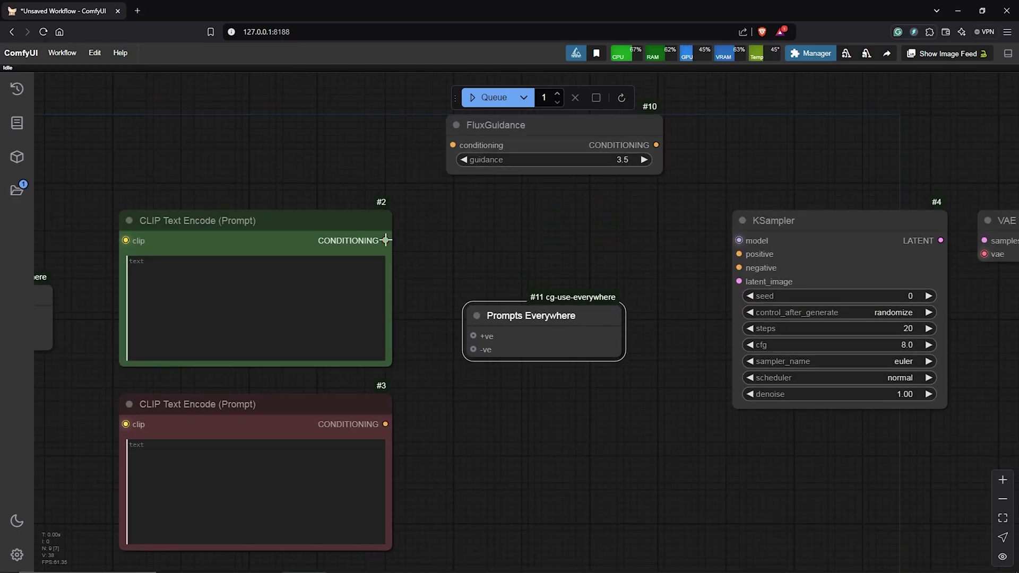
- Connect both prompts' CONDITIONING into Prompts Everywhere and reposition FluxGuidance
left_click_drag(386, 240, 471, 335)
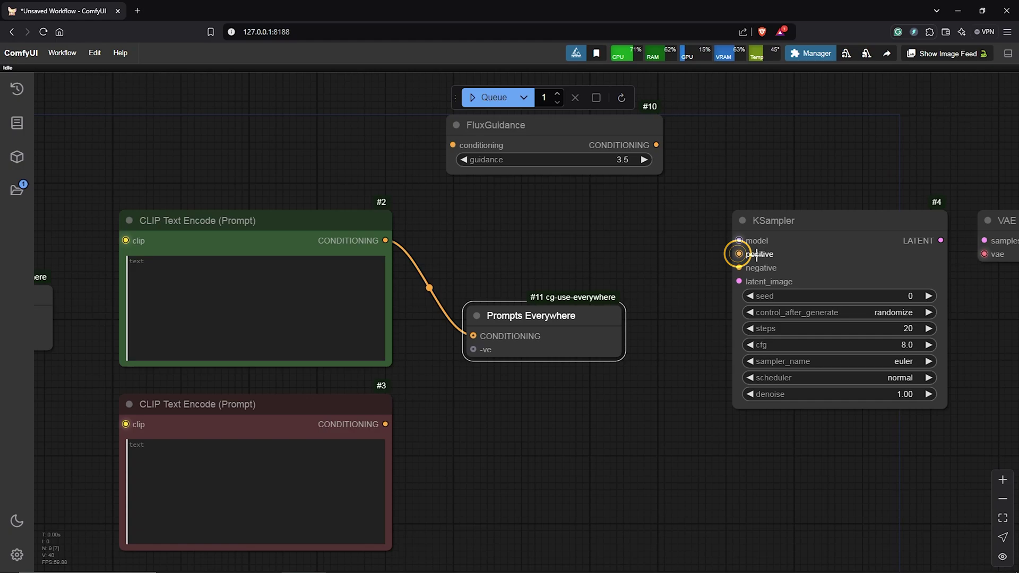
left_click_drag(392, 424, 473, 350)
left_click_drag(542, 312, 536, 312)
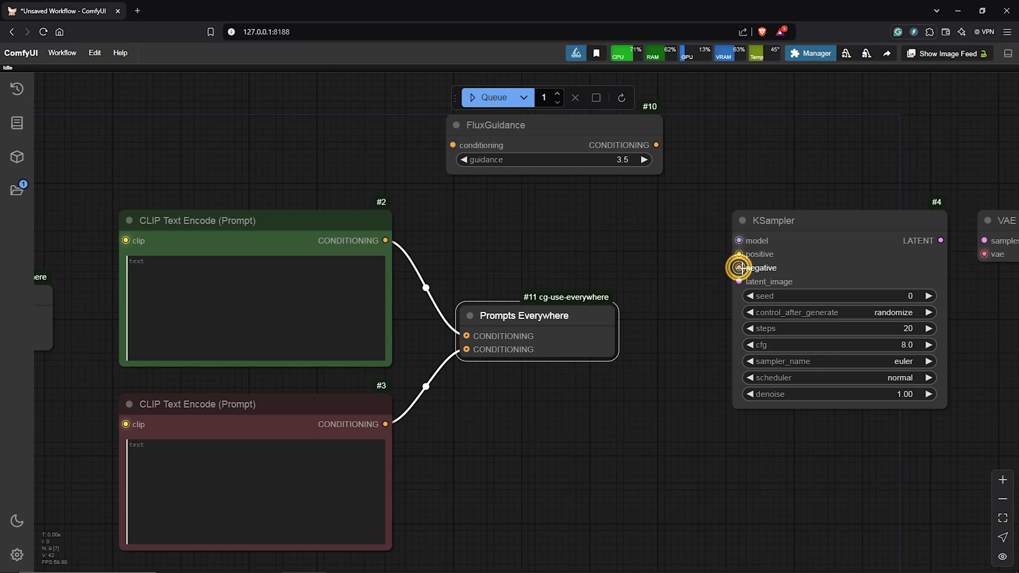
scroll(592, 245, "down", 3)
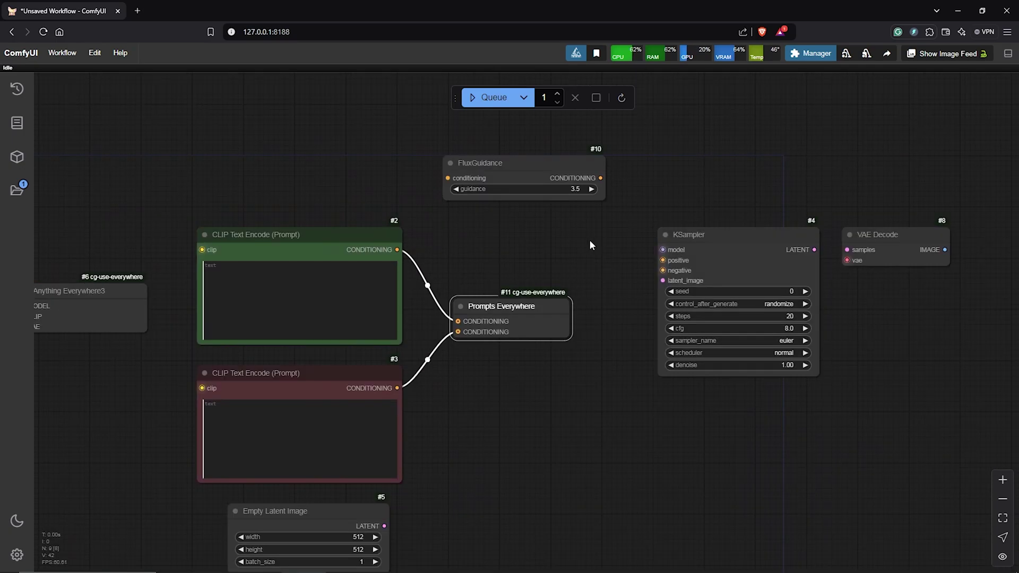
left_click_drag(532, 163, 543, 162)
mouse_move(611, 178)
left_mouse_down()
mouse_move(633, 210)
mouse_move(613, 162)
left_mouse_up()
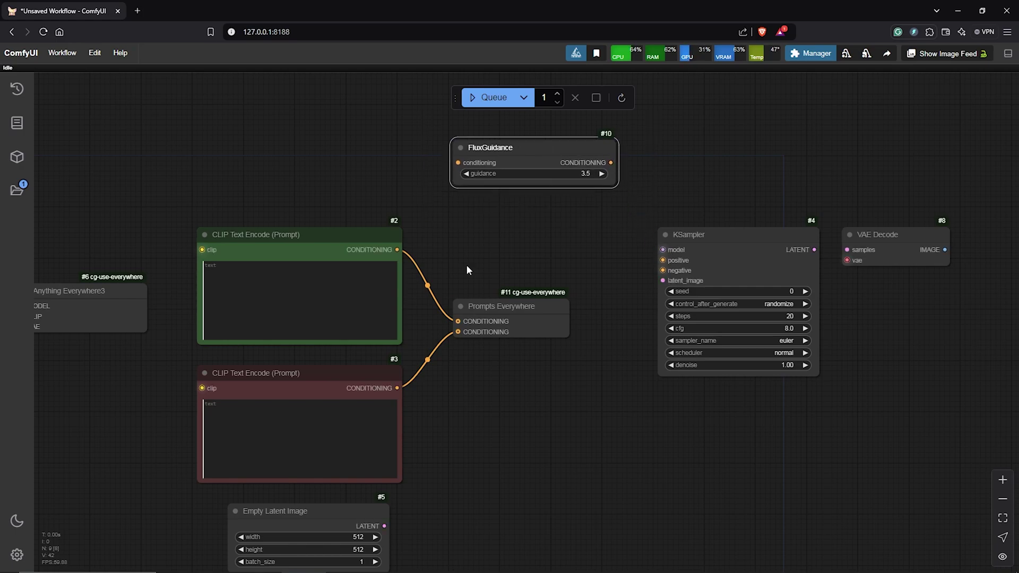
- Add an Anything Everywhere? node and reroute the green prompt's conditioning into it
right_click(462, 231)
left_click(465, 231)
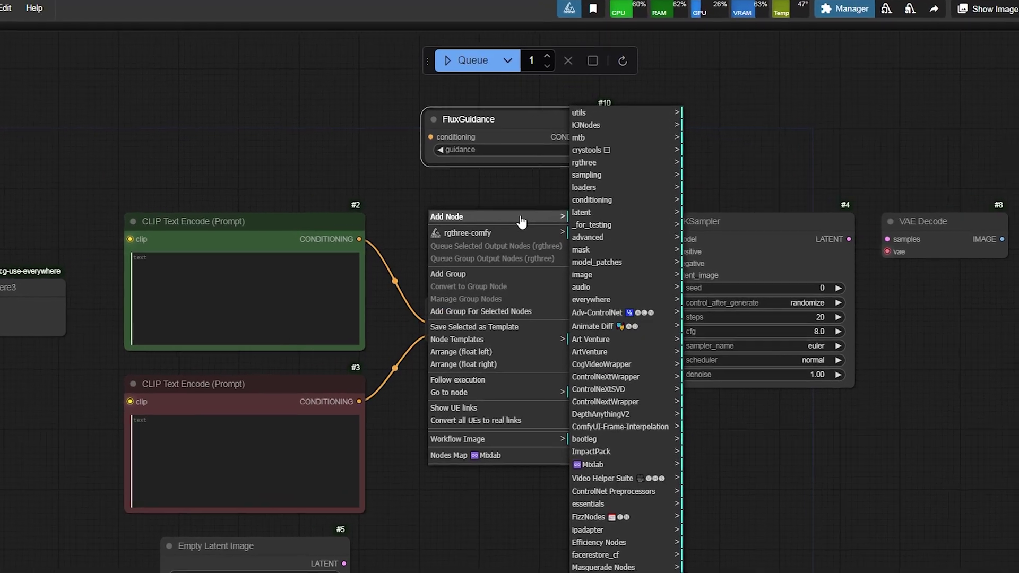
left_click(588, 297)
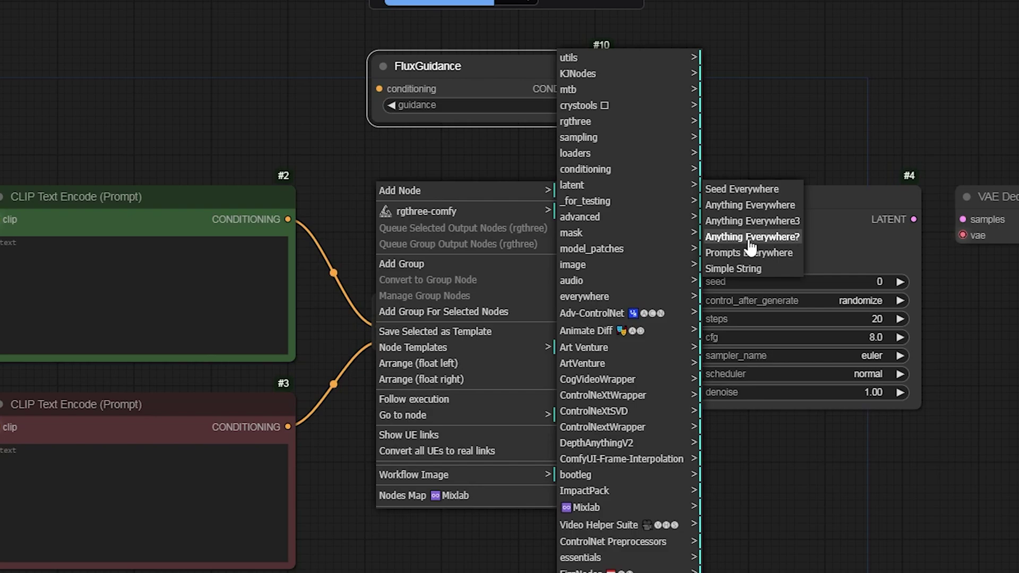
left_click(772, 238)
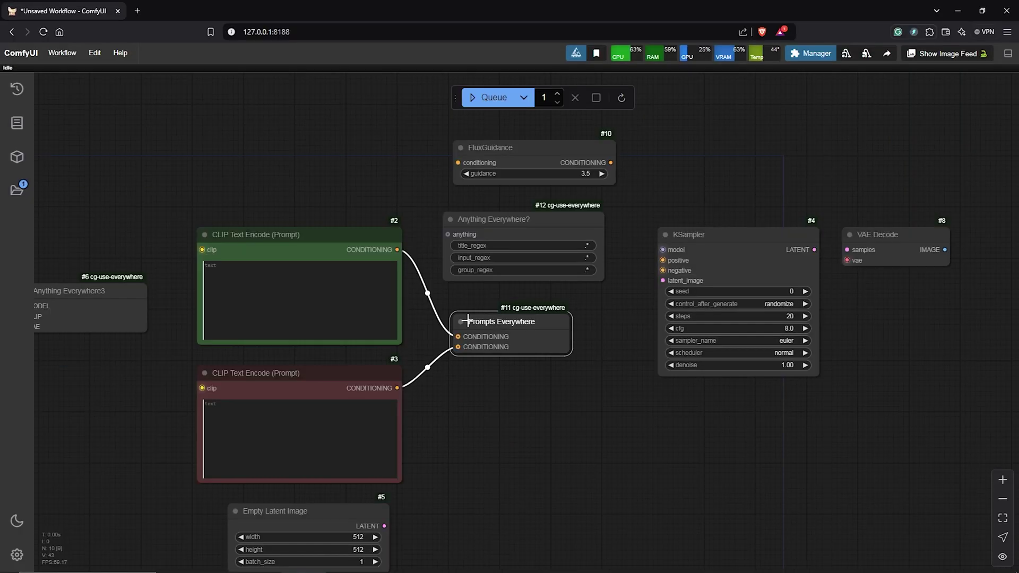
left_click(428, 294)
left_click(433, 309)
left_click_drag(463, 321, 458, 362)
left_click_drag(397, 250, 484, 343)
scroll(481, 254, "up", 5)
- Set the Anything Everywhere? input_regex to 'conditioning'
left_click(484, 343)
type("conditio")
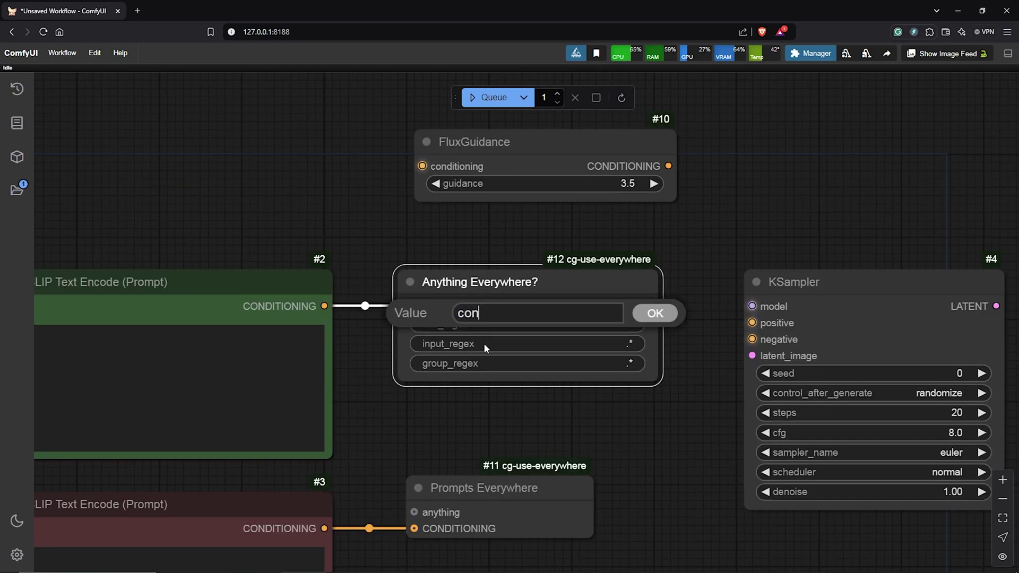
type("ning")
left_click_drag(529, 314, 460, 314)
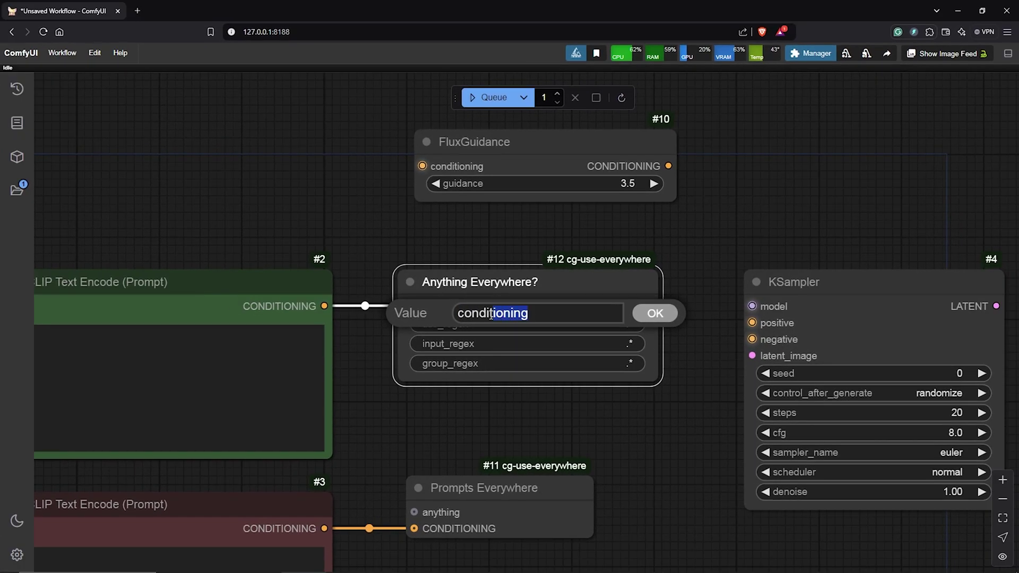
left_click(667, 316)
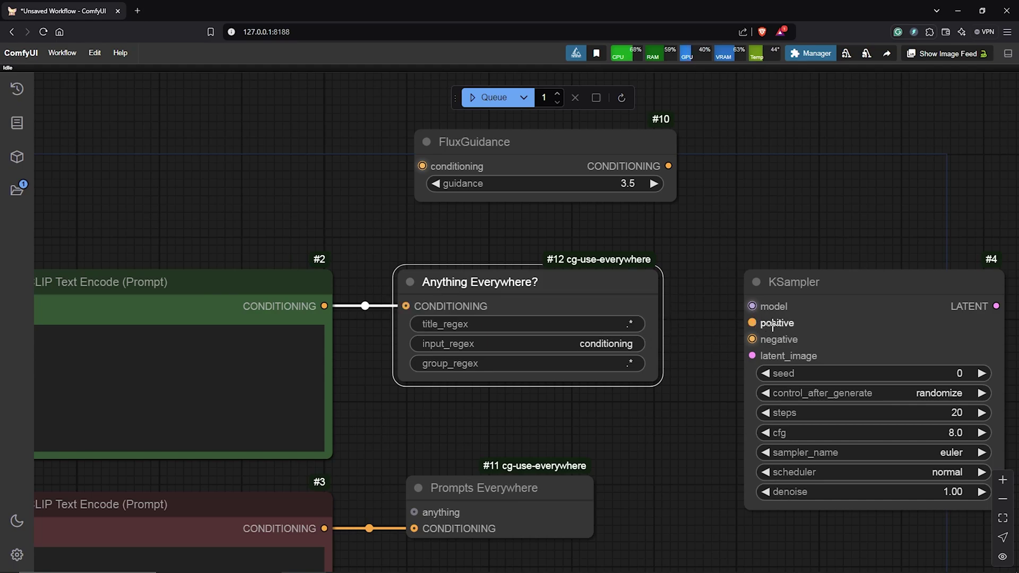
left_click_drag(558, 284, 542, 285)
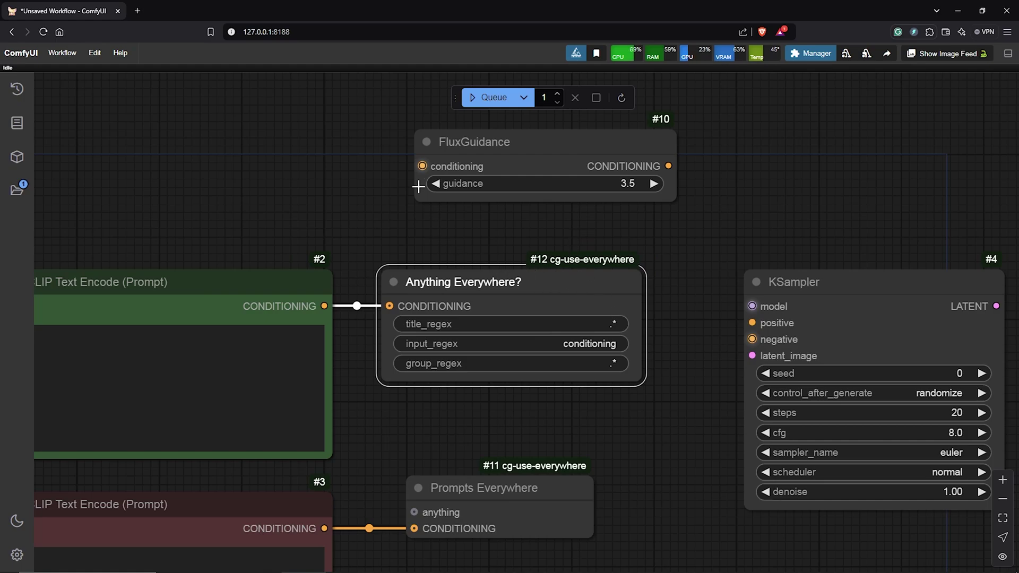
mouse_move(325, 305)
left_mouse_down()
mouse_move(423, 166)
mouse_move(327, 307)
left_mouse_up()
scroll(703, 282, "down", 4)
- Move KSampler and VAE Decode to the right to make room beside FluxGuidance
scroll(692, 272, "down", 1)
left_click_drag(691, 272, 591, 263)
left_click_drag(505, 276, 494, 276)
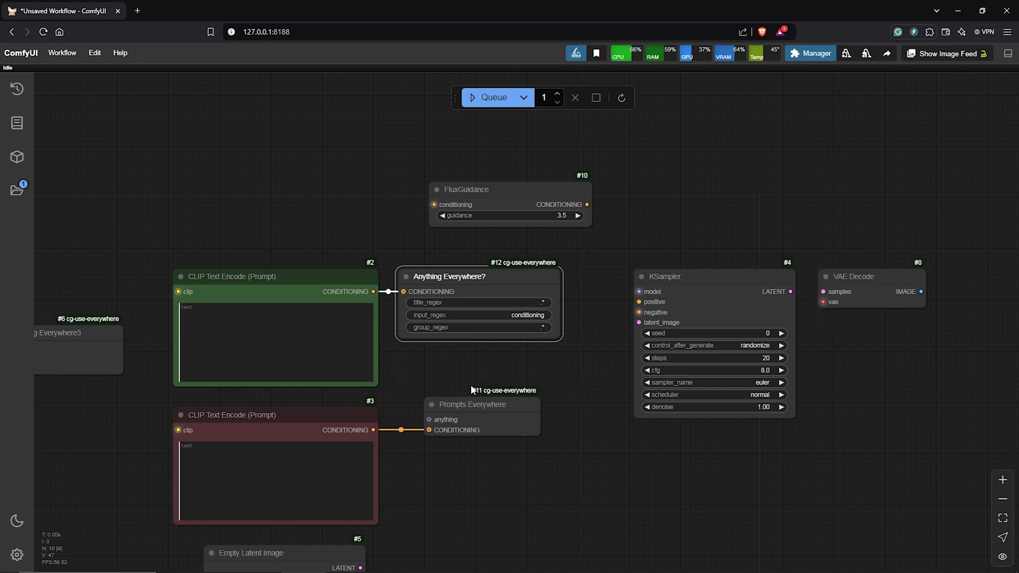
left_click_drag(941, 259, 708, 394)
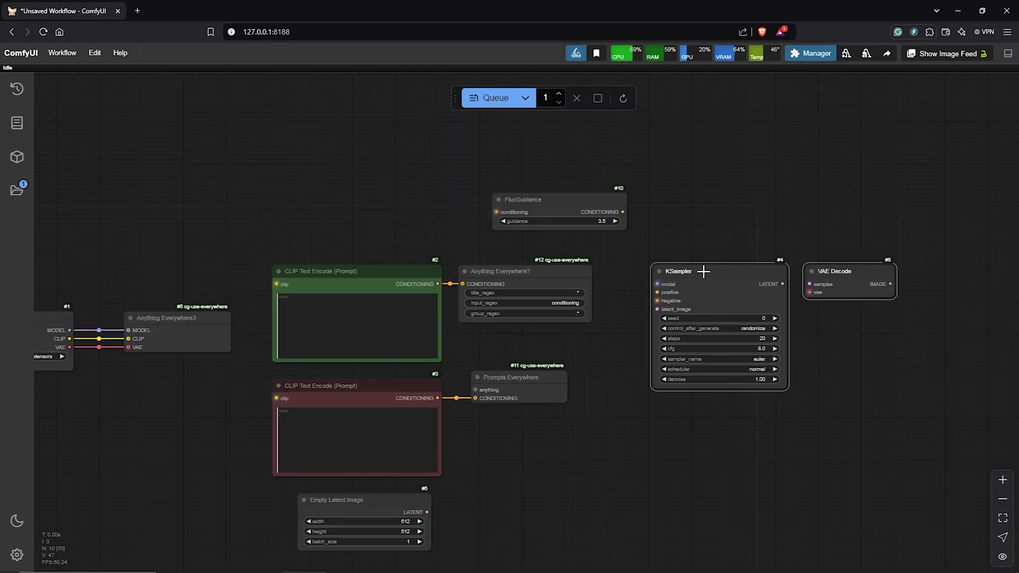
left_click_drag(703, 272, 783, 275)
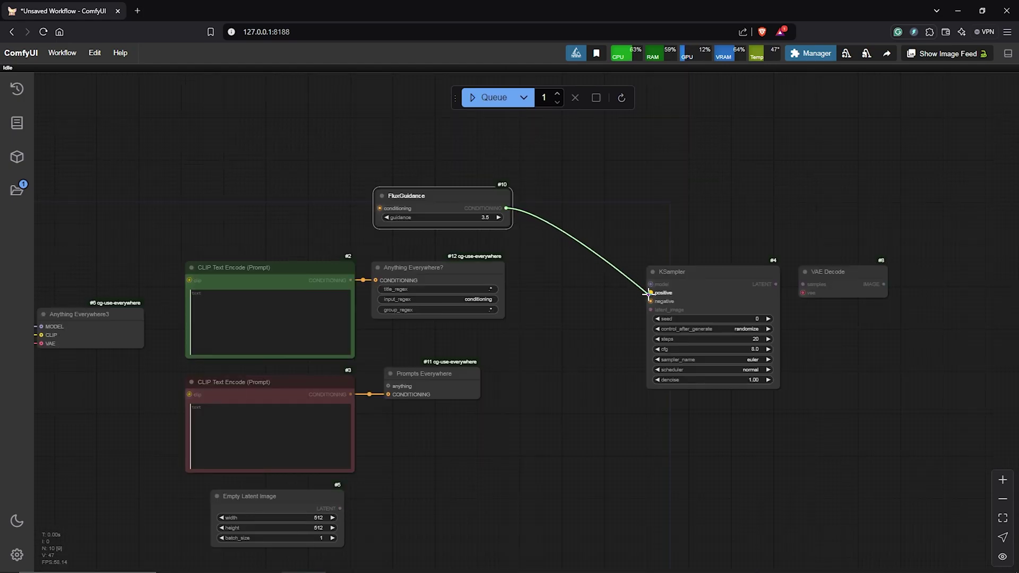
- Add an Anything Everywhere node and wire FluxGuidance's CONDITIONING output into it
right_click(541, 183)
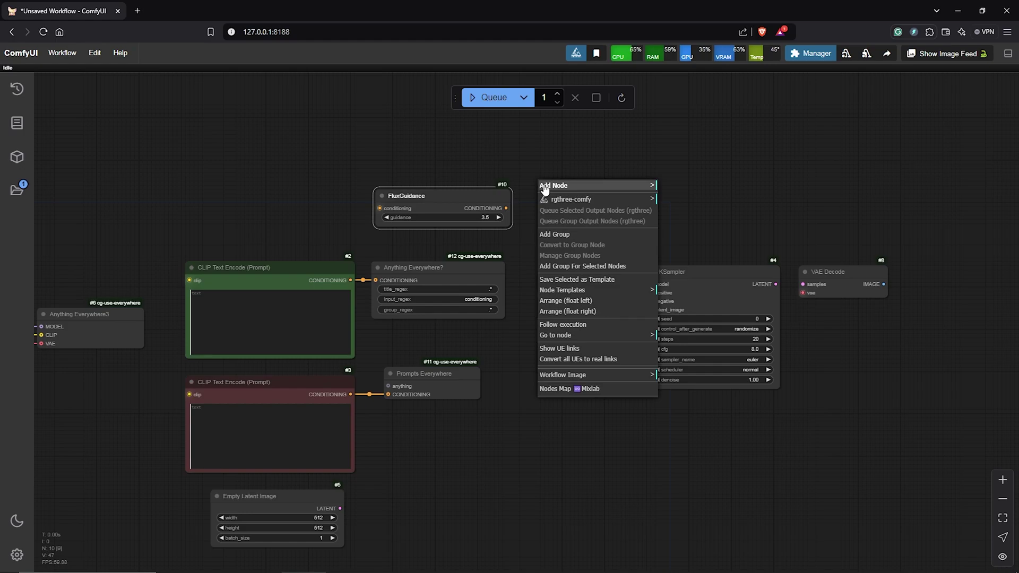
left_click(545, 186)
left_click(674, 303)
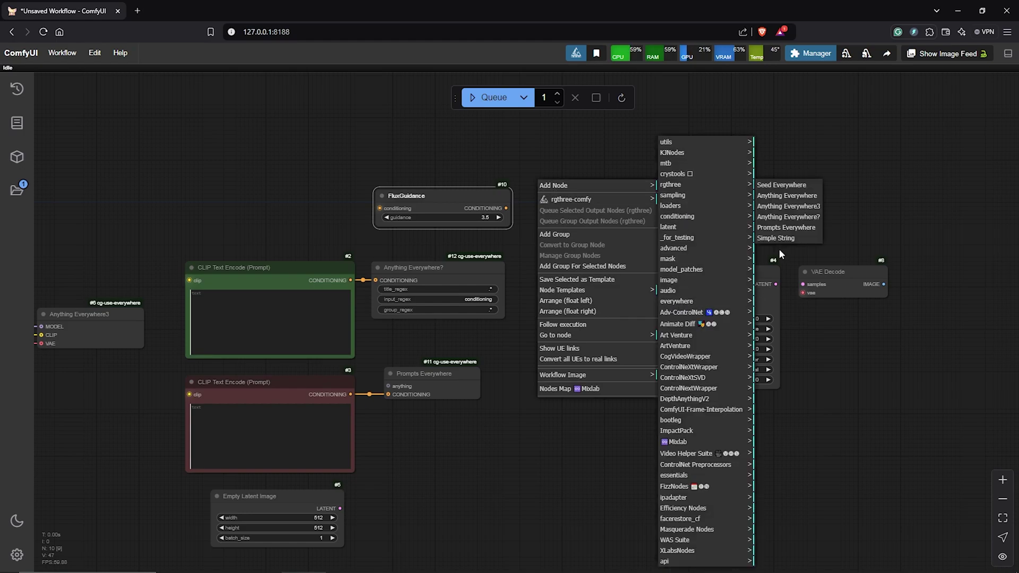
left_click(788, 196)
scroll(573, 223, "up", 2)
left_click_drag(493, 204, 556, 185)
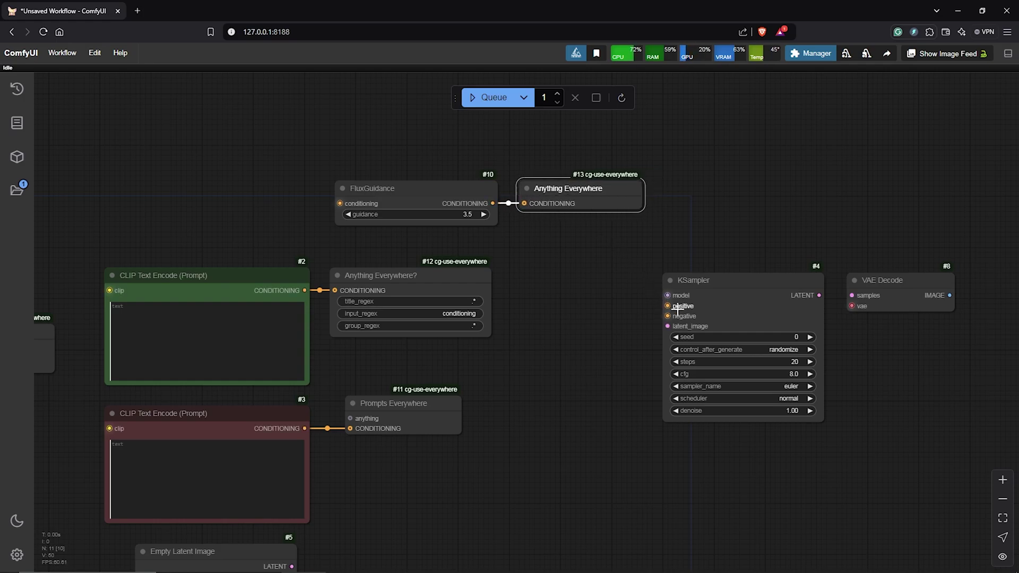
mouse_move(668, 306)
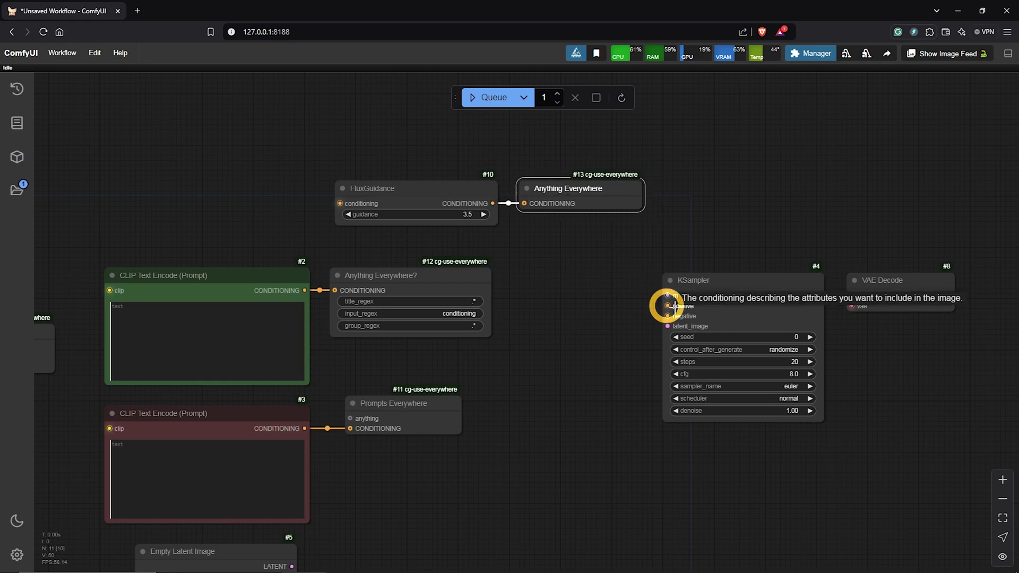
scroll(553, 288, "down", 5)
left_click_drag(554, 302, 626, 289)
- Remove the direct link from KSampler's LATENT output to VAE Decode
scroll(728, 390, "up", 3)
left_click_drag(727, 391, 472, 411)
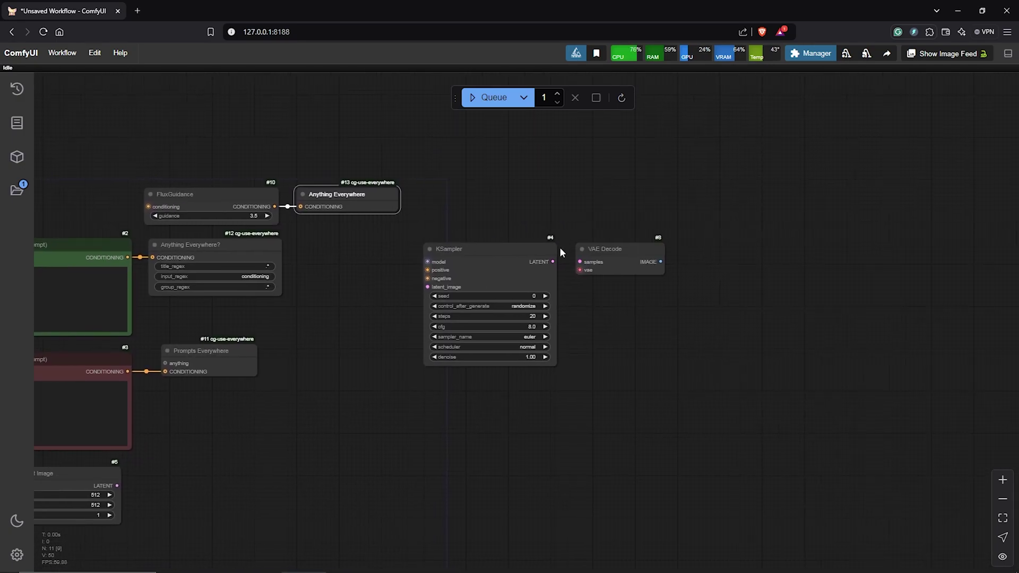
scroll(561, 249, "up", 4)
left_click_drag(536, 210, 604, 236)
left_click_drag(575, 282, 799, 269)
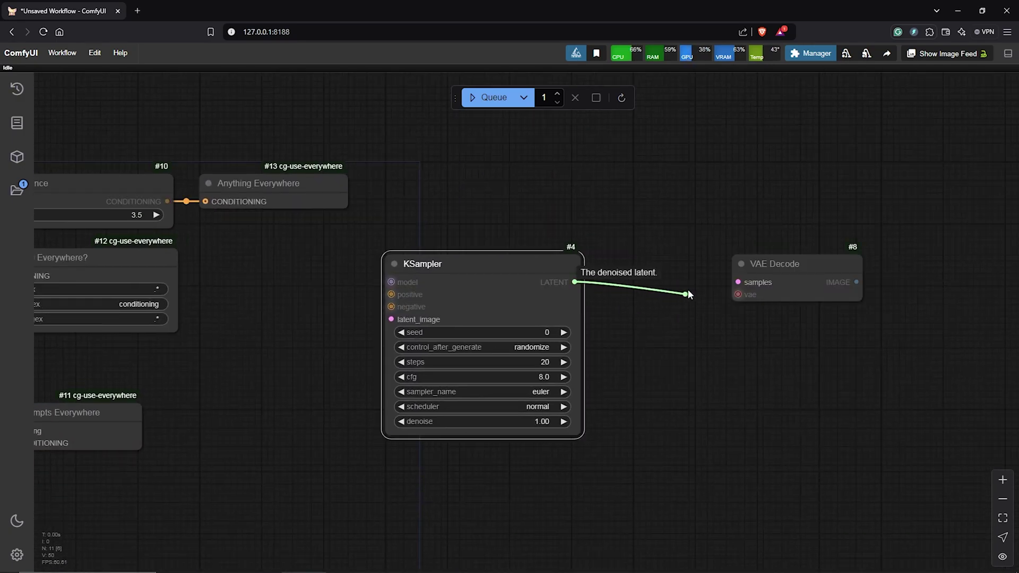
left_click(666, 282)
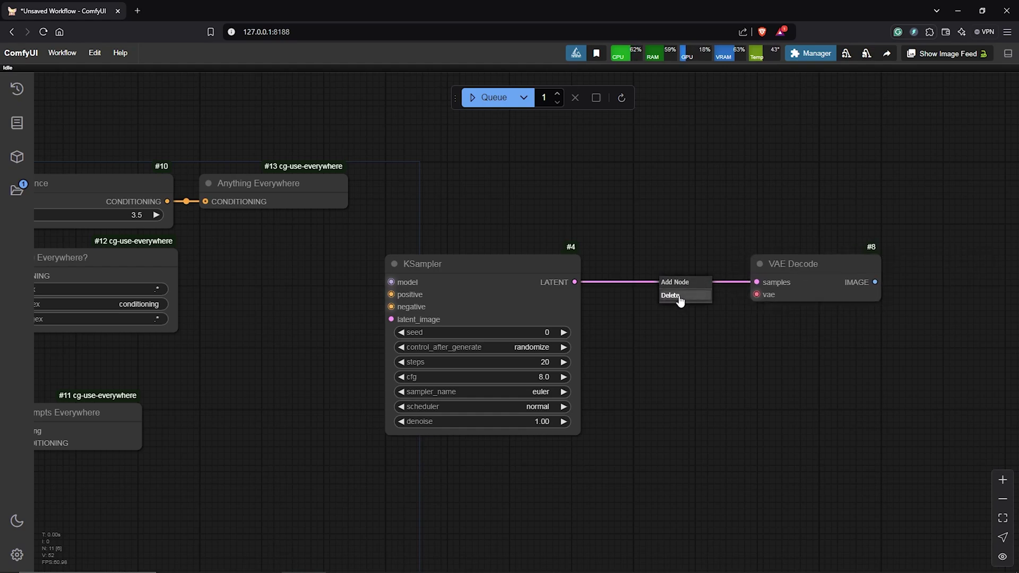
left_click(683, 296)
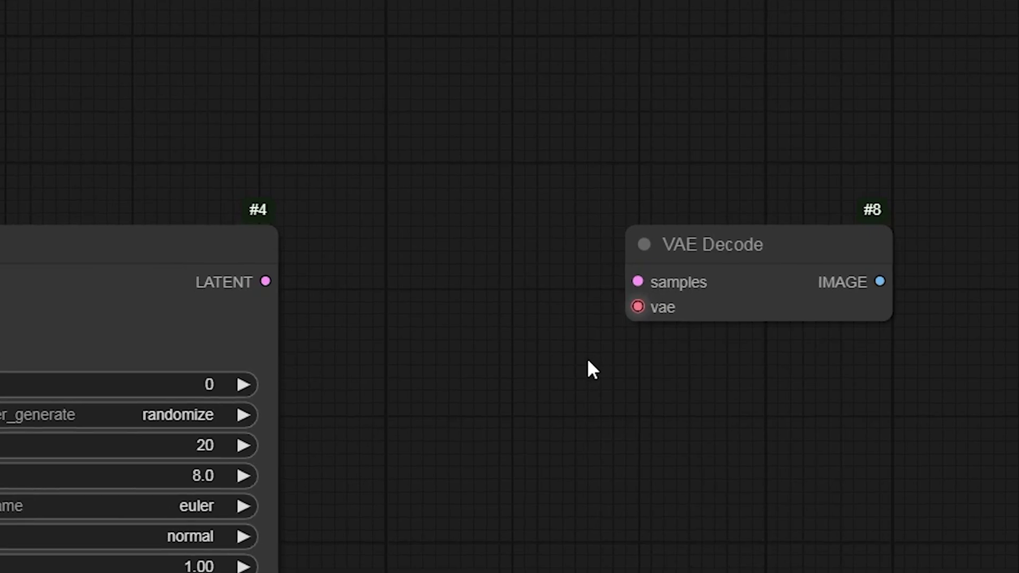
- Duplicate the Anything Everywhere? node and place the copy between KSampler and VAE Decode
left_click_drag(587, 358, 621, 345)
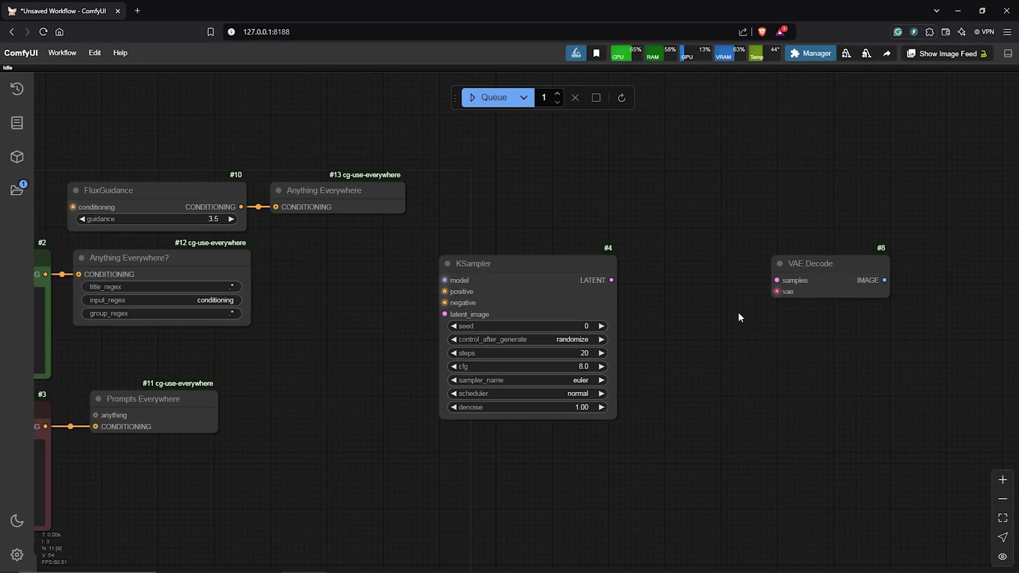
left_click(182, 259)
left_click_drag(176, 258, 698, 196)
left_click_drag(707, 304, 669, 305)
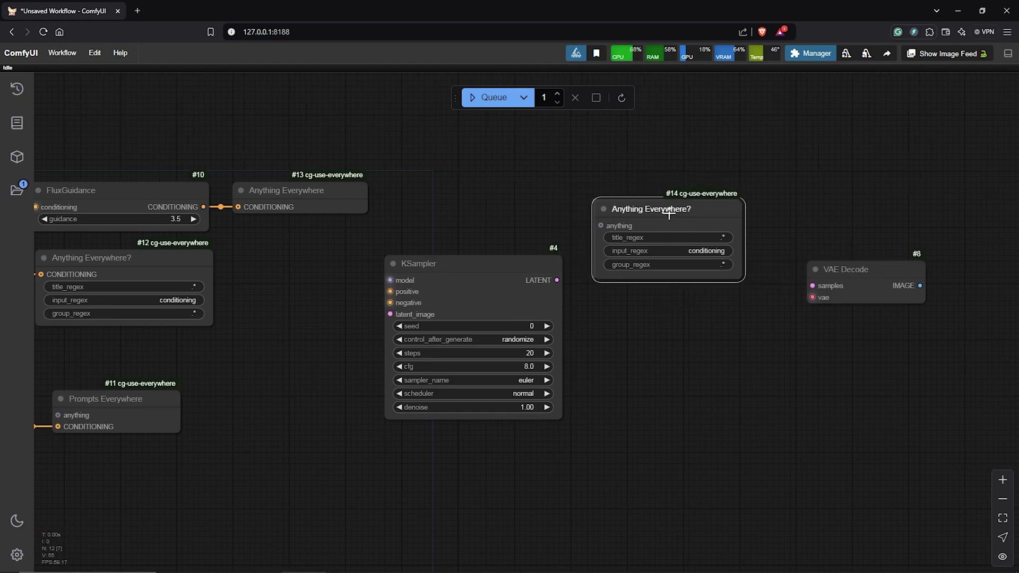
left_click_drag(667, 210, 663, 264)
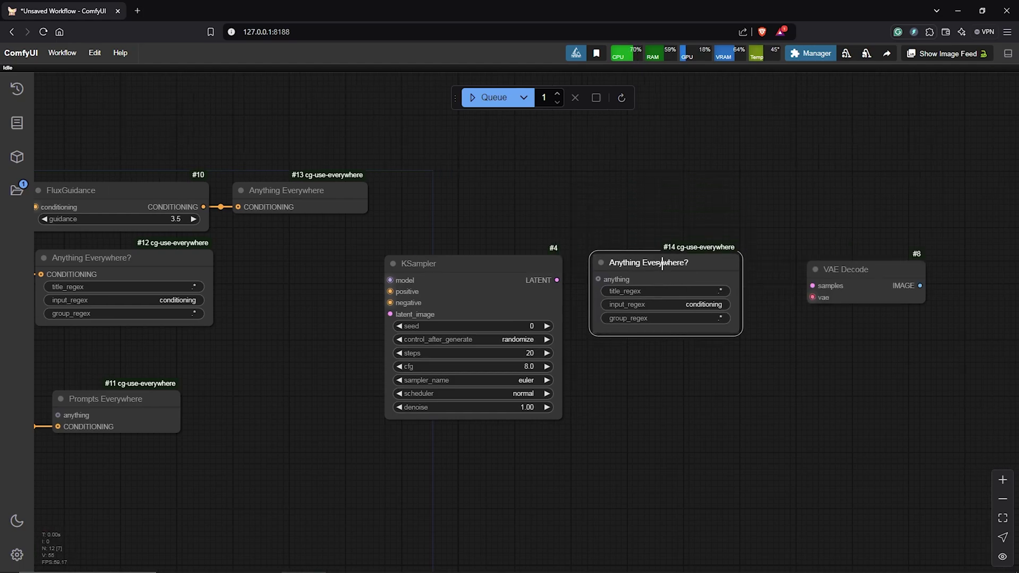
- Connect KSampler's LATENT to the copied node and set its input_regex to samples
left_click_drag(460, 269, 516, 269)
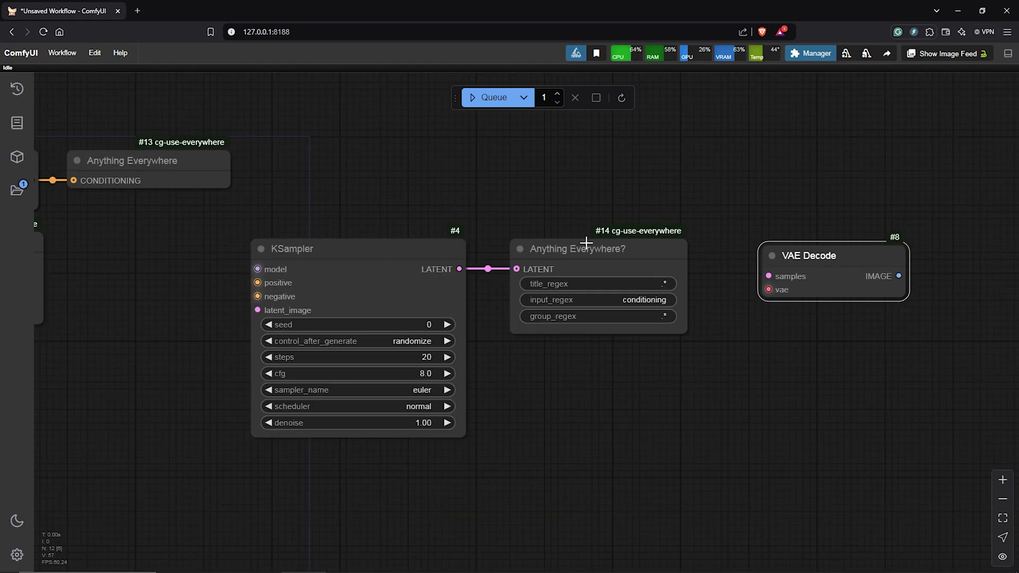
scroll(645, 424, "up", 2)
left_click(667, 274)
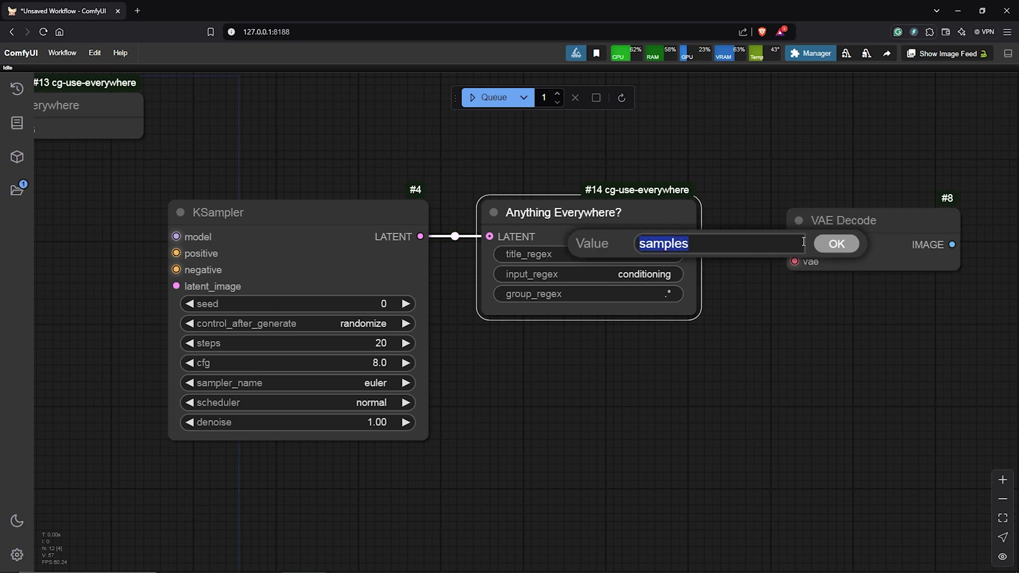
left_click(834, 244)
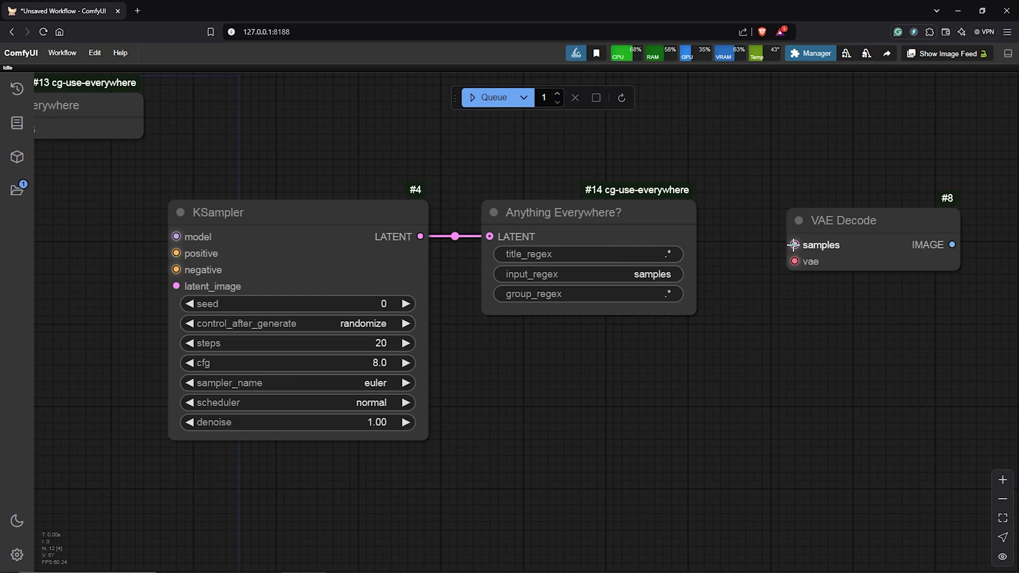
scroll(576, 353, "down", 3)
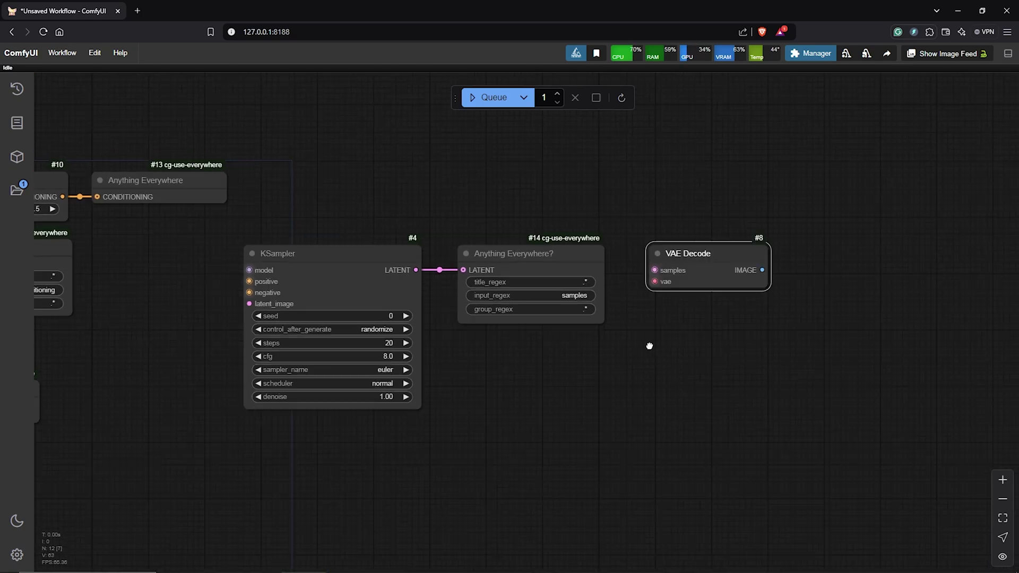
left_click_drag(648, 346, 475, 344)
left_click_drag(529, 305, 470, 305)
right_click(471, 306)
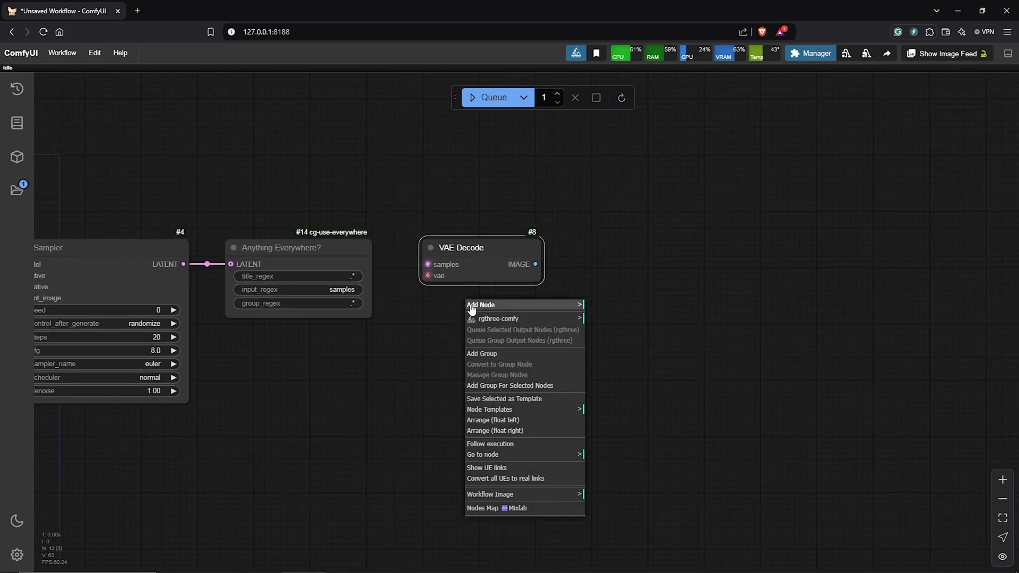
- Add a Save Image node below VAE Decode
left_click(481, 306)
left_click(614, 285)
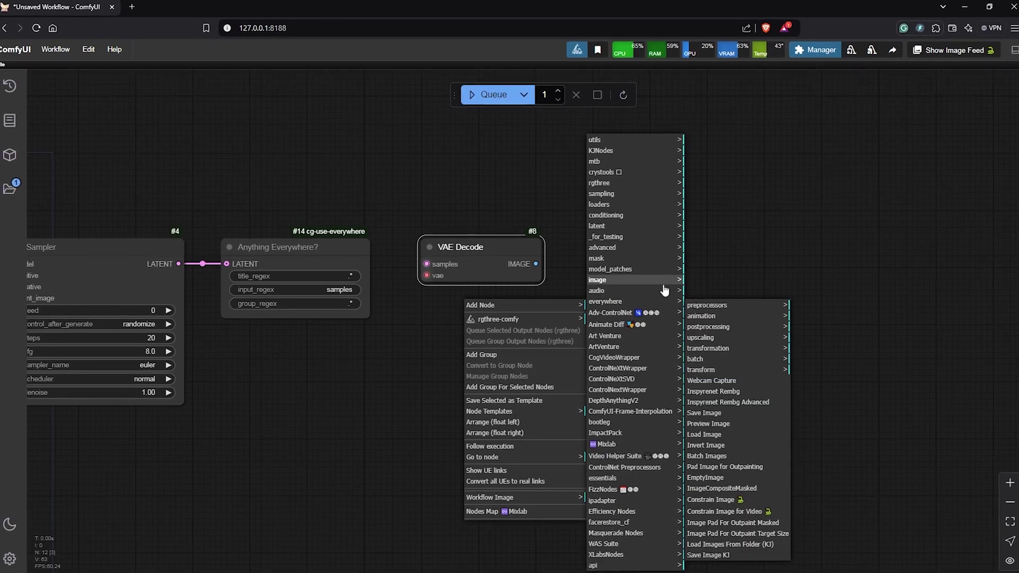
left_click(722, 347)
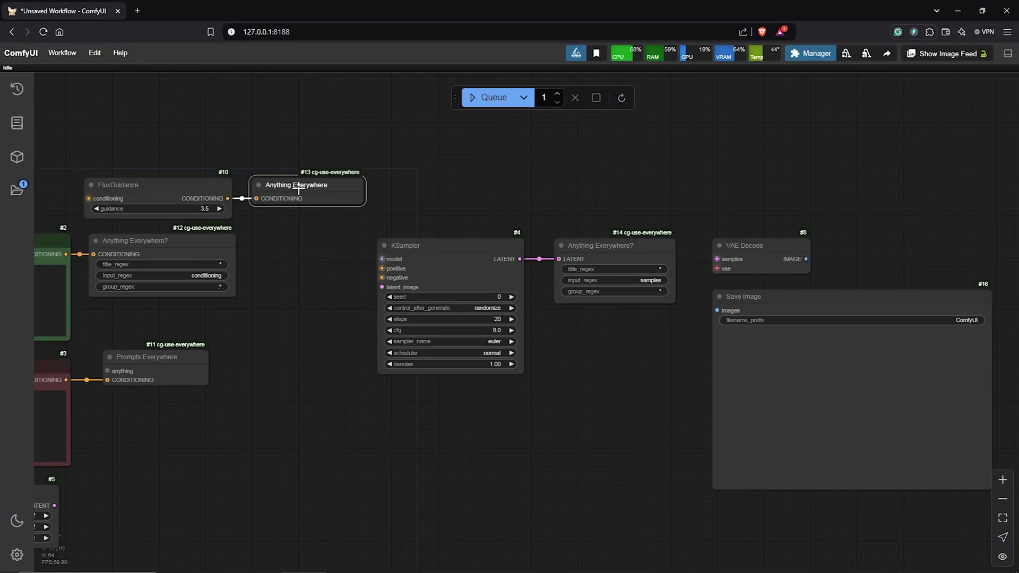
- Place an Anything Everywhere node beside VAE Decode and feed it VAE Decode's IMAGE output
left_click_drag(296, 185, 882, 252)
left_click_drag(914, 233, 735, 214)
scroll(703, 245, "up", 8)
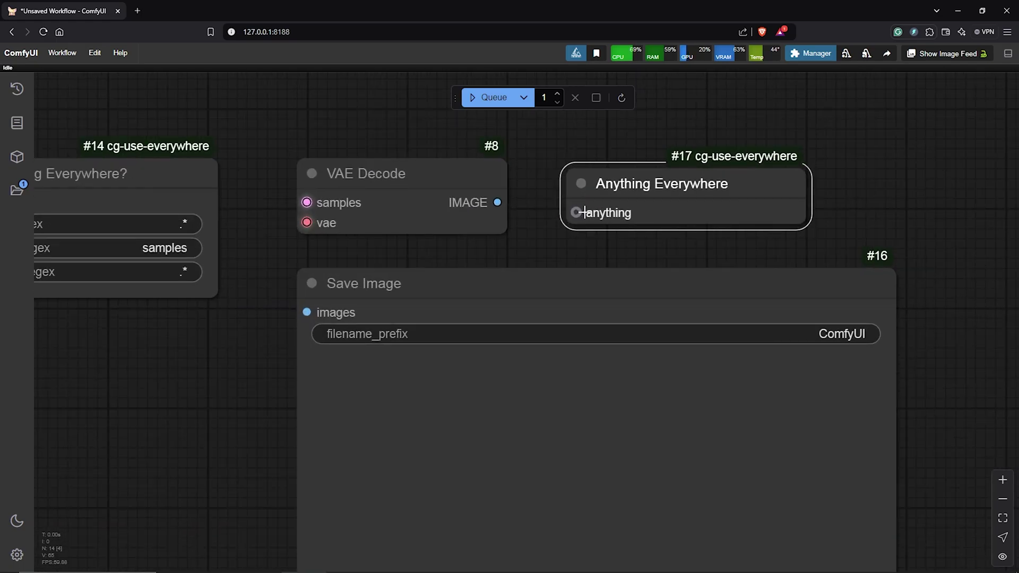
scroll(601, 212, "down", 3)
mouse_move(589, 211)
left_mouse_down()
mouse_move(574, 213)
mouse_move(590, 211)
left_mouse_up()
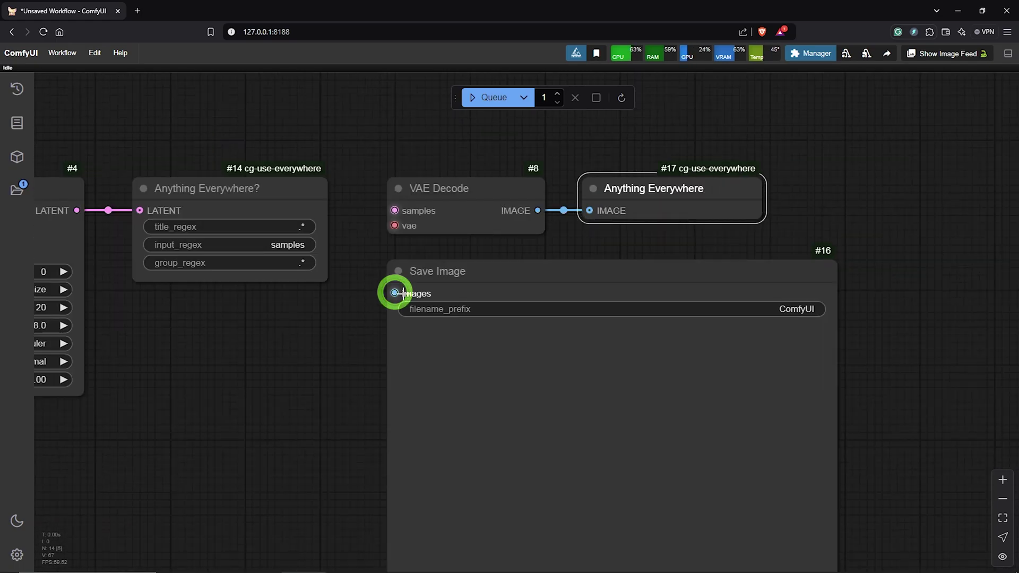
scroll(357, 303, "down", 5)
- Shrink the Save Image node
left_click_drag(356, 325, 389, 308)
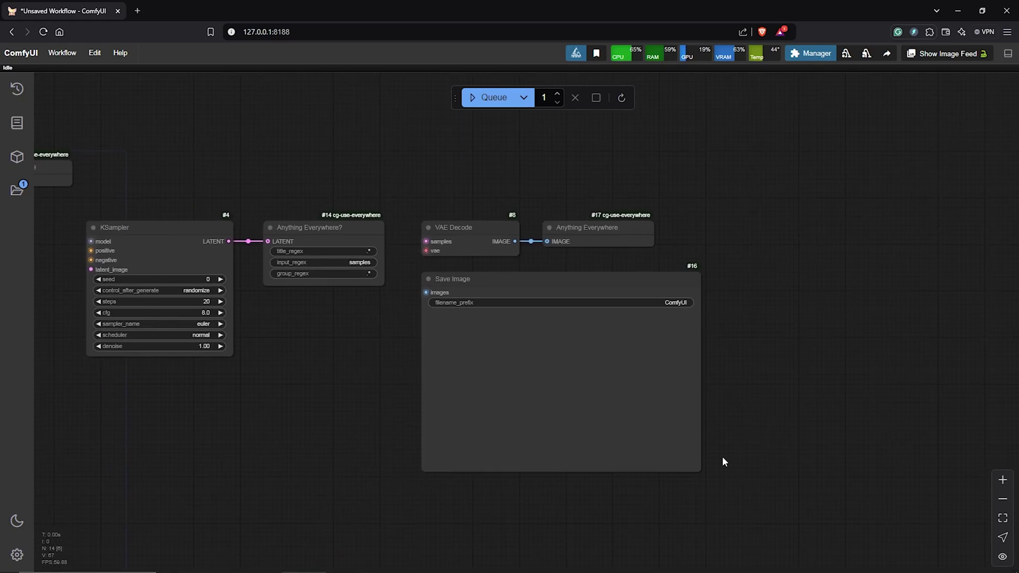
left_click_drag(700, 470, 663, 462)
scroll(519, 338, "down", 4)
left_click_drag(366, 351, 717, 346)
scroll(376, 404, "up", 5)
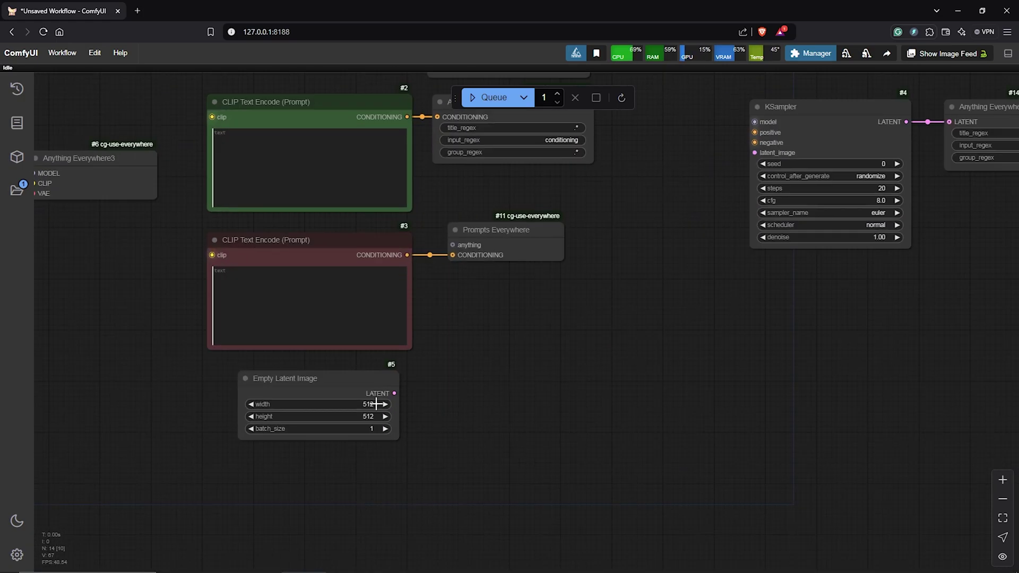
- Feed Empty Latent Image's LATENT into a new Anything Everywhere node, then check KSampler's latent_image input
left_click(365, 390)
scroll(434, 417, "down", 2)
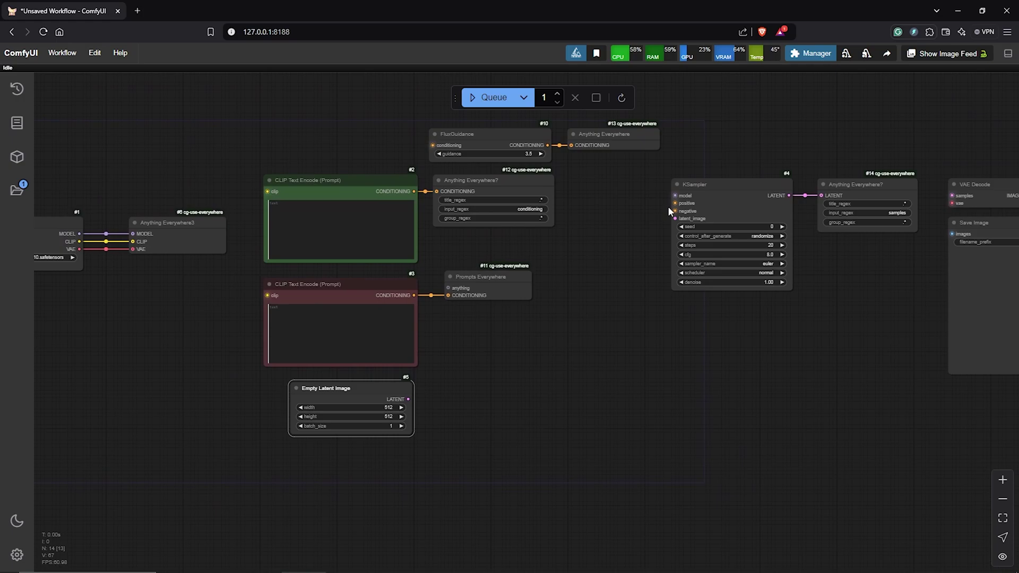
left_click(624, 136)
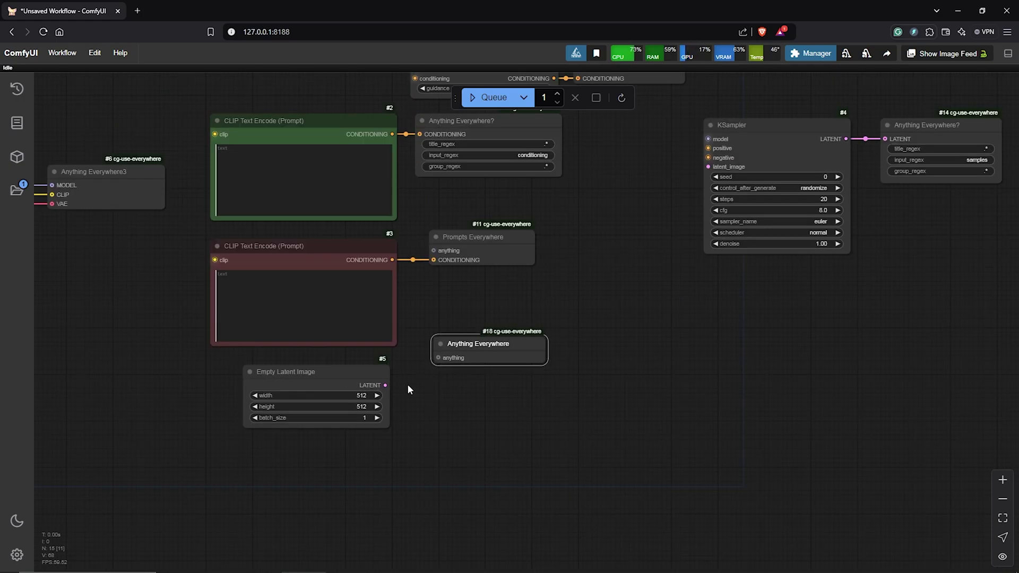
left_click_drag(668, 377, 604, 308)
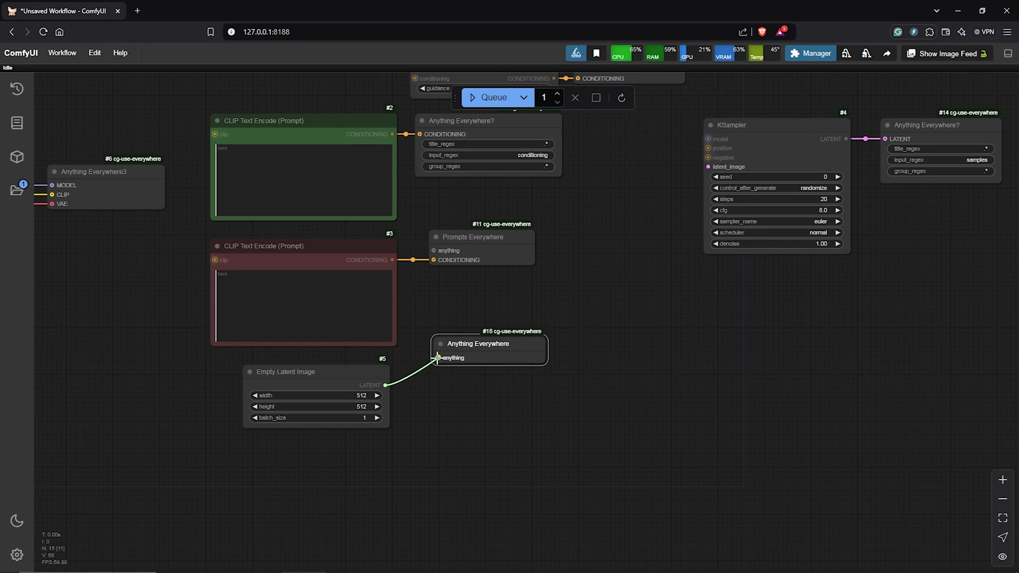
left_click_drag(438, 357, 474, 372)
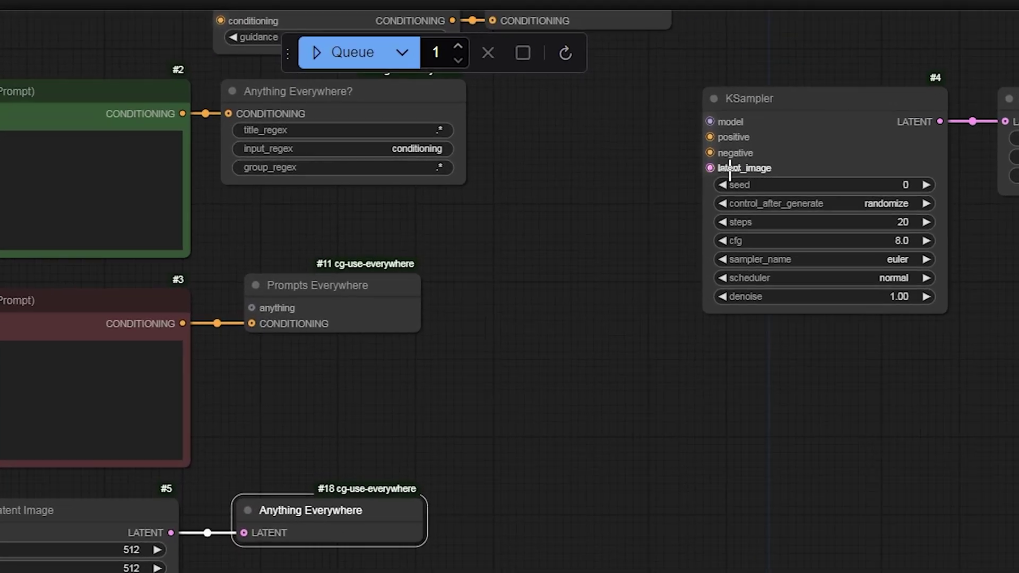
left_click(710, 167)
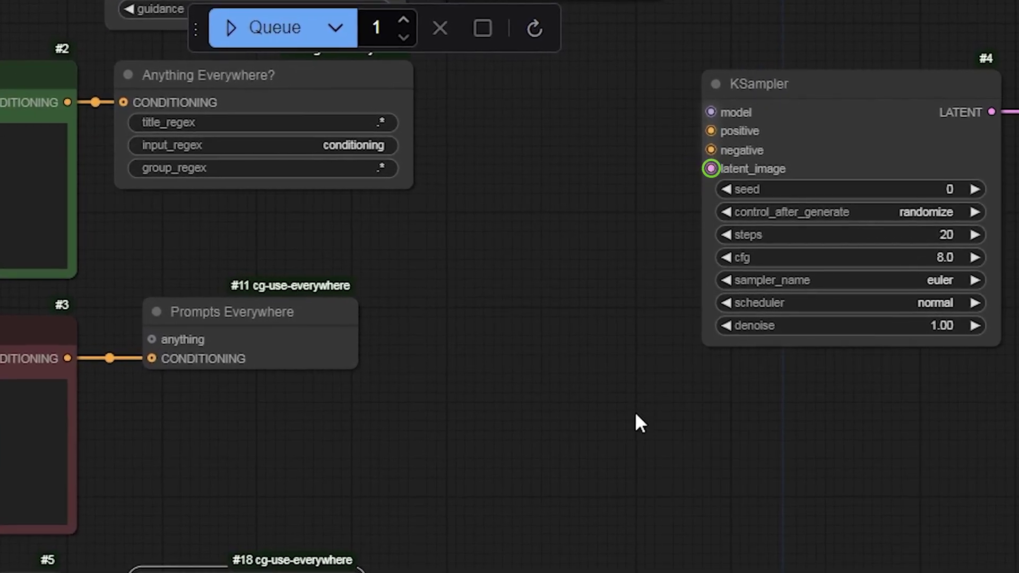
scroll(616, 497, "down", 4)
left_click_drag(647, 490, 455, 503)
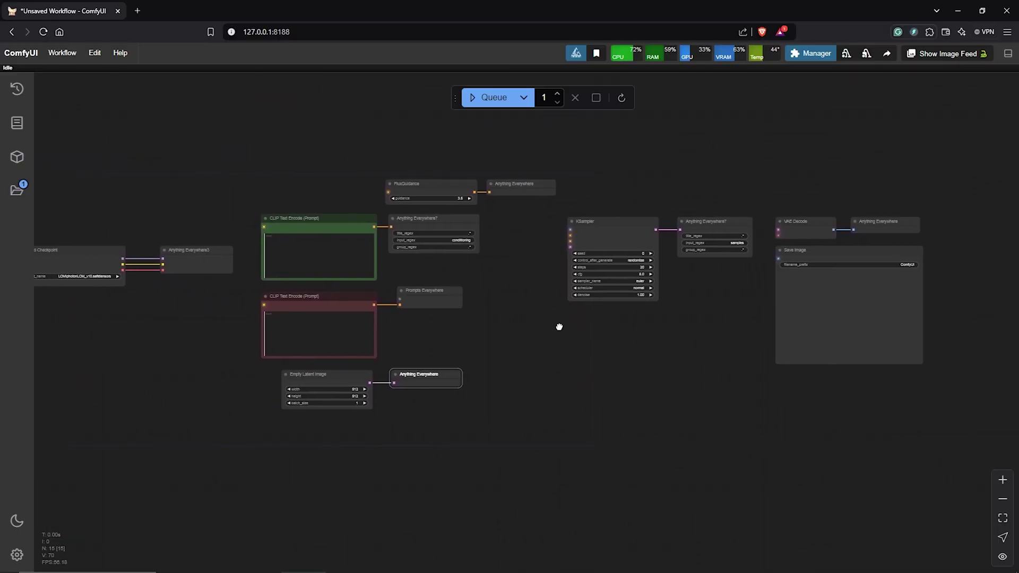
mouse_move(582, 327)
left_mouse_down()
mouse_move(597, 327)
mouse_move(597, 338)
left_mouse_up()
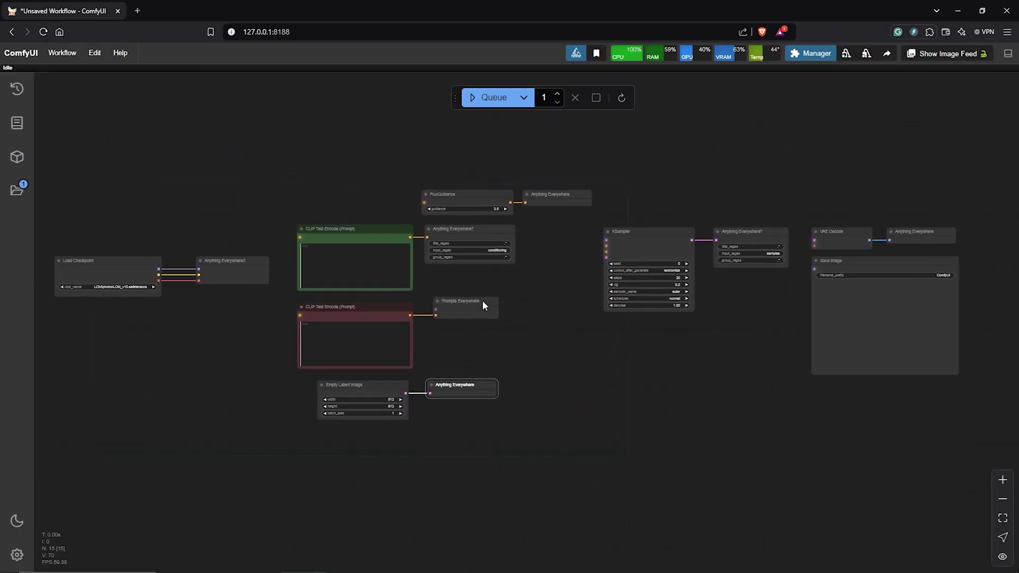
right_click(540, 299)
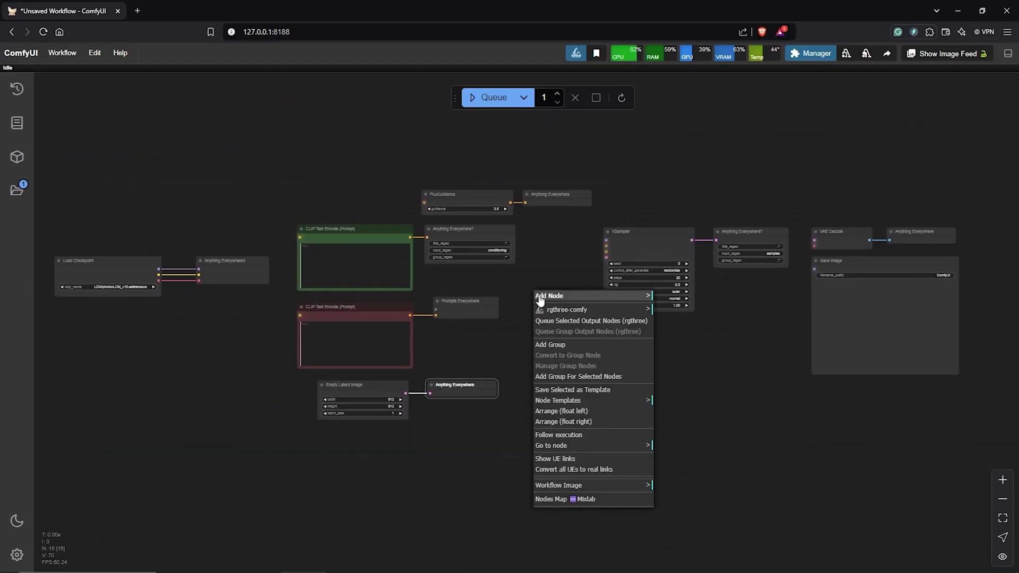
left_click(575, 459)
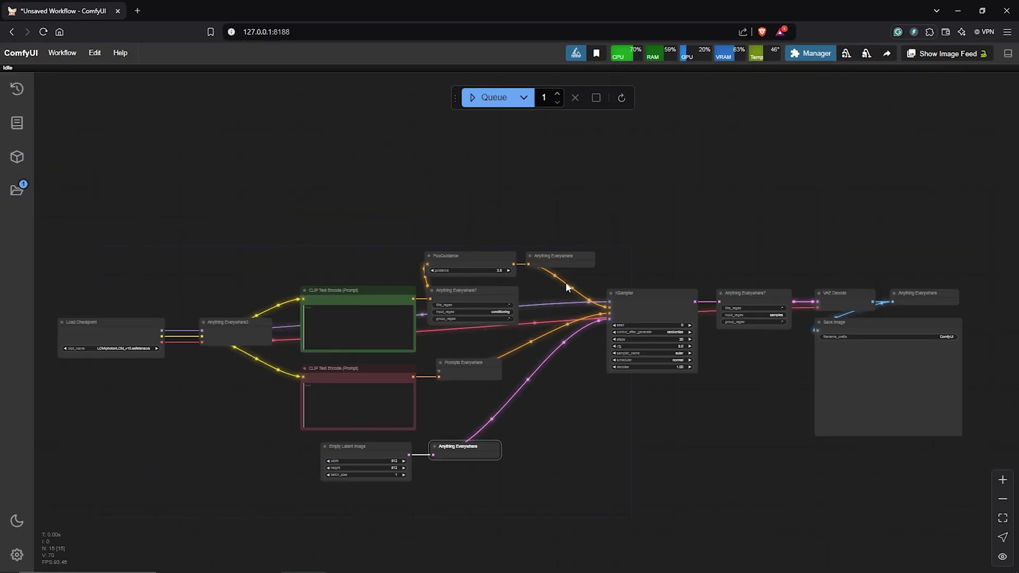
scroll(566, 287, "up", 5)
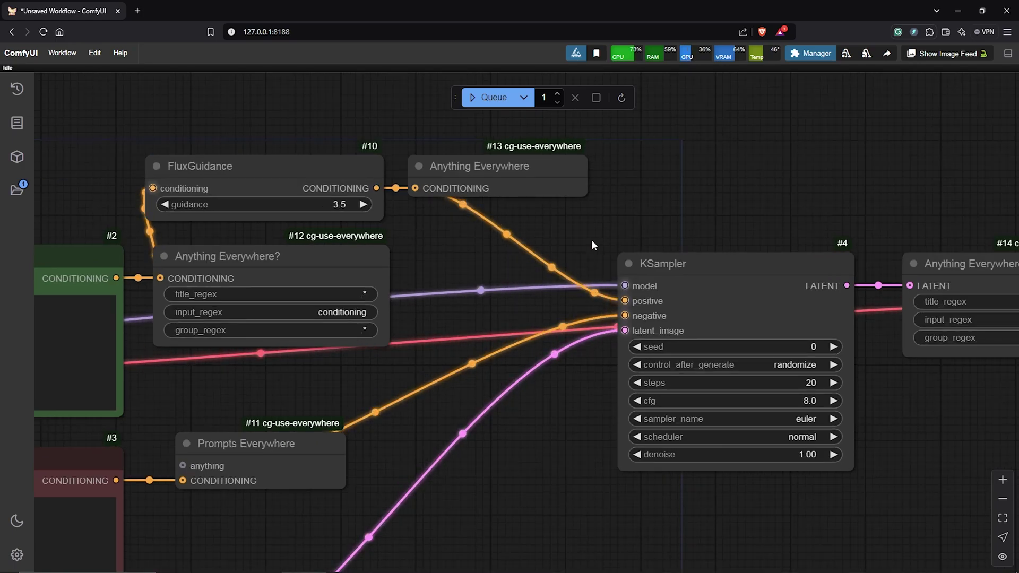
scroll(635, 169, "down", 1)
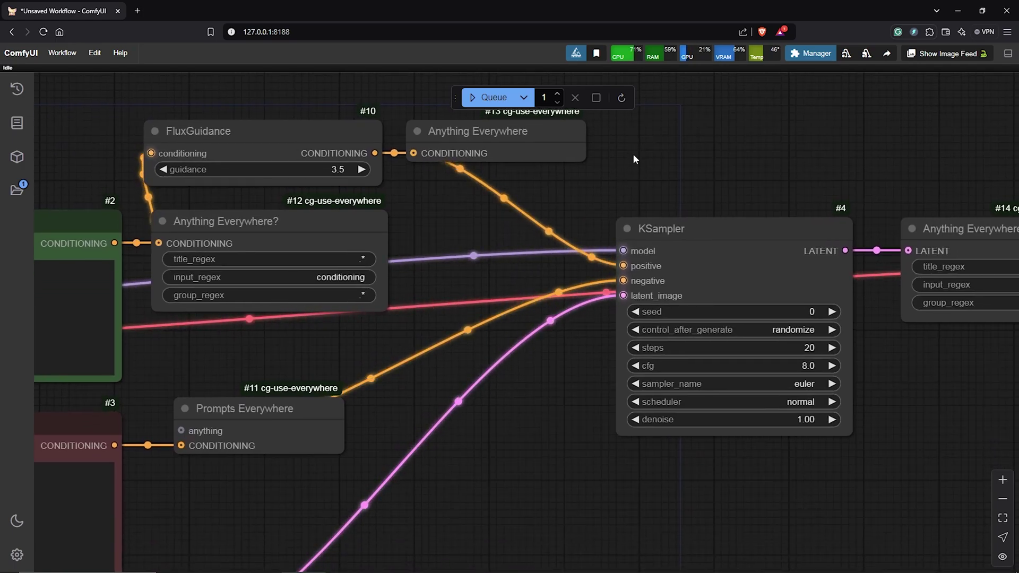
scroll(622, 207, "down", 8)
right_click(579, 295)
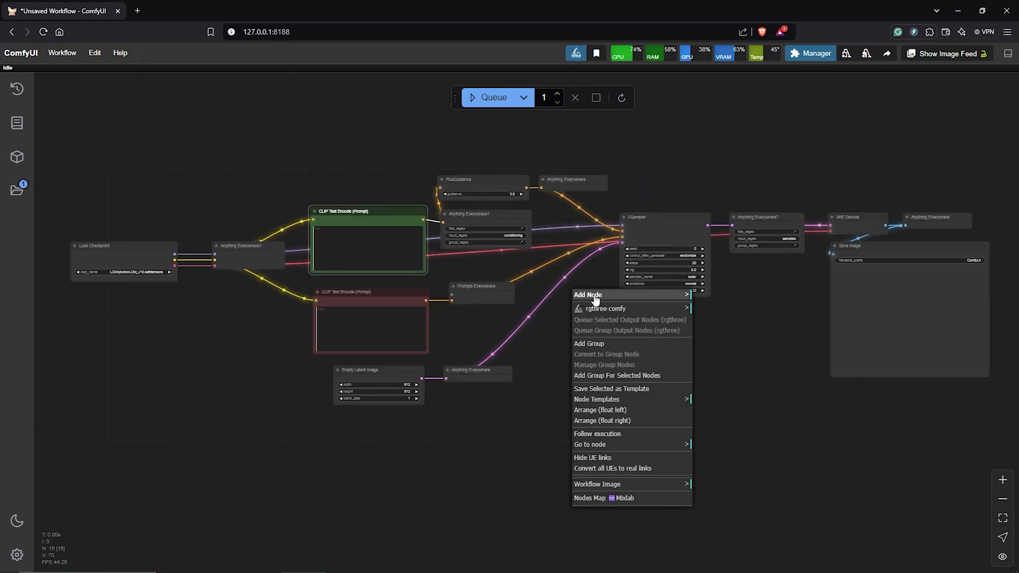
left_click(604, 460)
- Group the prompt and latent nodes, then group Load Checkpoint with its broadcast node
left_click_drag(318, 148, 575, 422)
key("ctrl+g")
left_click_drag(126, 209, 260, 299)
key("ctrl+g")
left_click_drag(208, 229, 218, 169)
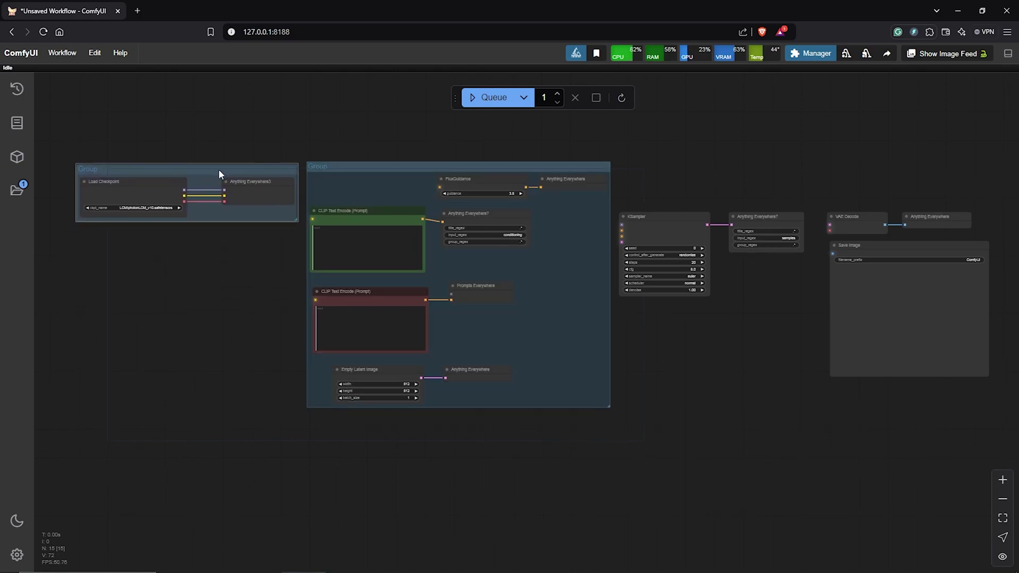
- Line up KSampler, VAE Decode and Save Image and group them as the sampler stage
left_click_drag(631, 236, 633, 190)
left_click_drag(870, 265, 668, 390)
left_click_drag(919, 237, 815, 237)
left_click_drag(588, 166, 828, 266)
key("ctrl+g")
left_click_drag(783, 181, 786, 193)
left_click_drag(758, 401, 749, 305)
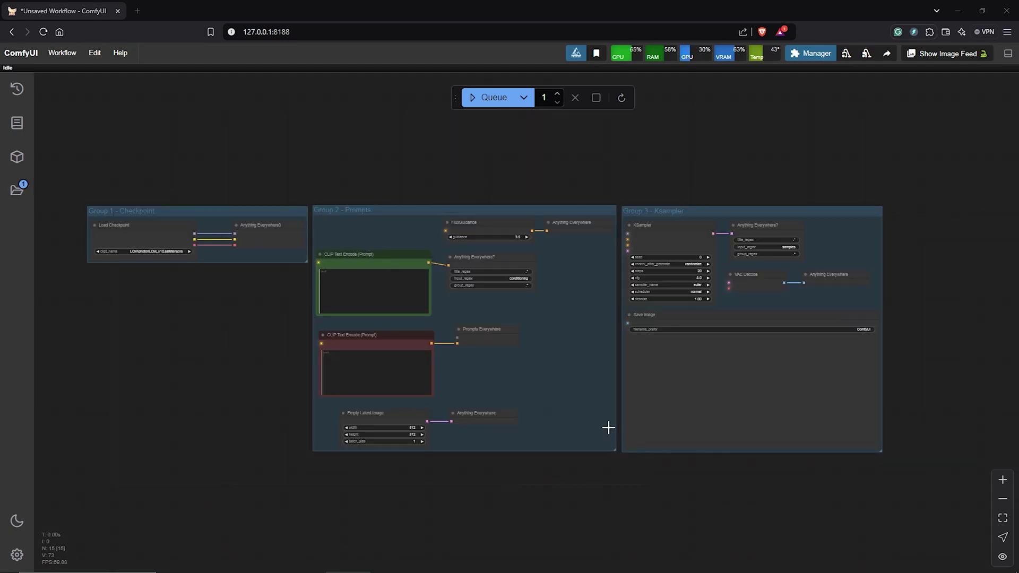
- Open the ckpt_name list of checkpoint models on Load Checkpoint
scroll(455, 343, "up", 5)
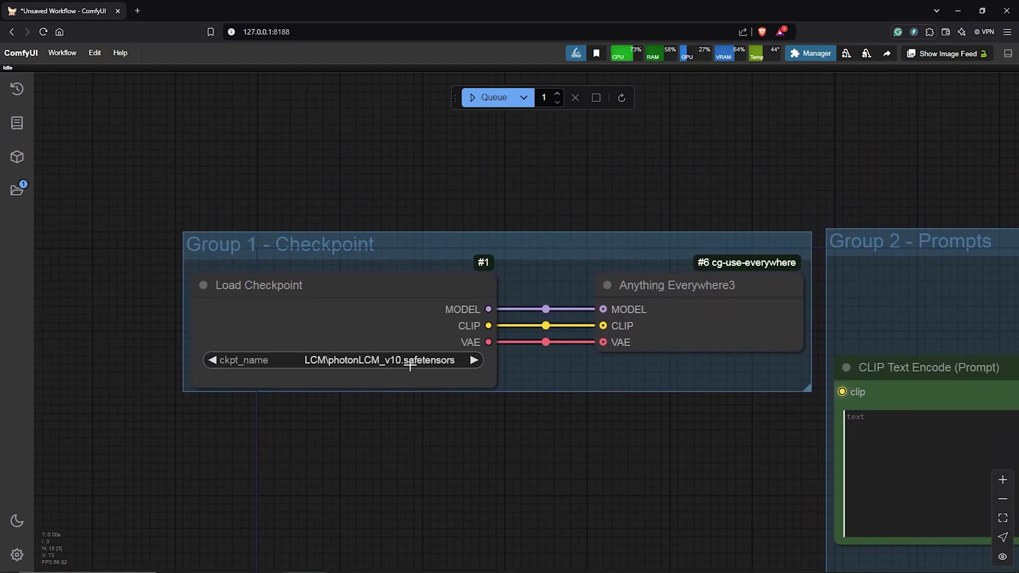
scroll(410, 367, "up", 2)
scroll(344, 354, "down", 2)
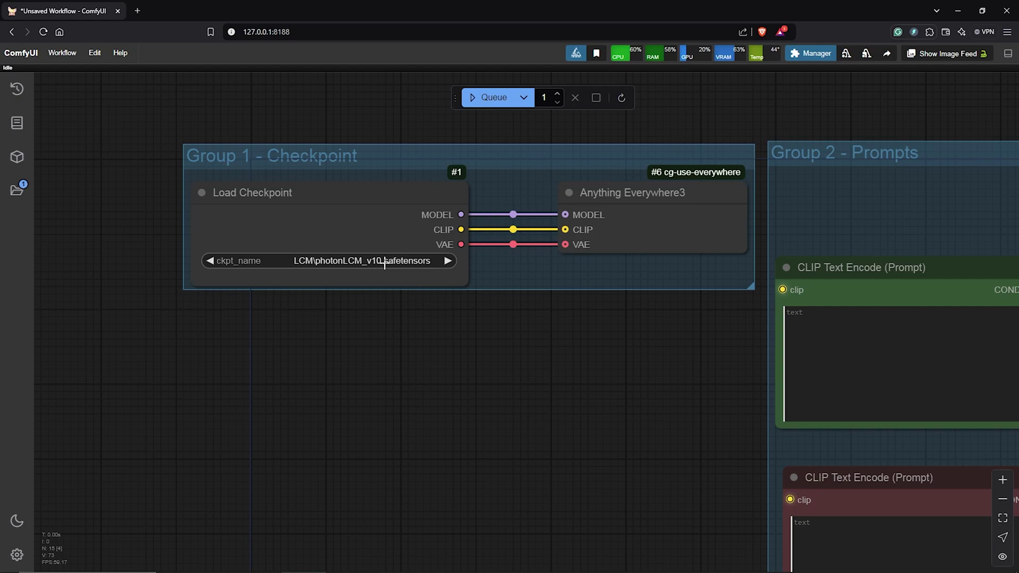
left_click(387, 261)
scroll(489, 517, "down", 5)
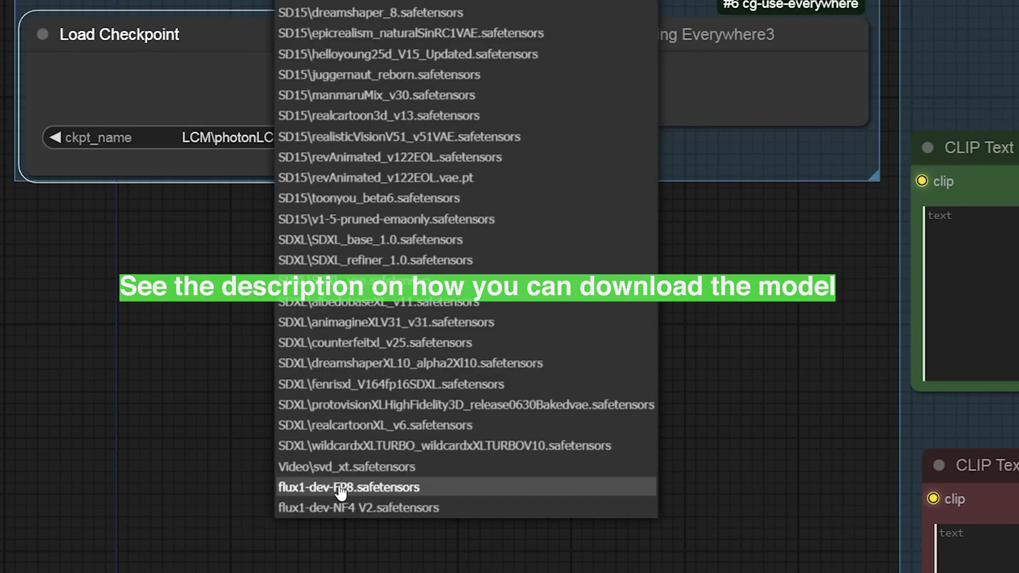
- Choose flux1-dev-FP8 and type the glowing neon helicopter-bladed fish prompt into the green node
left_click(392, 486)
left_click_drag(434, 381, 281, 270)
left_click_drag(508, 203, 513, 208)
scroll(425, 277, "up", 8)
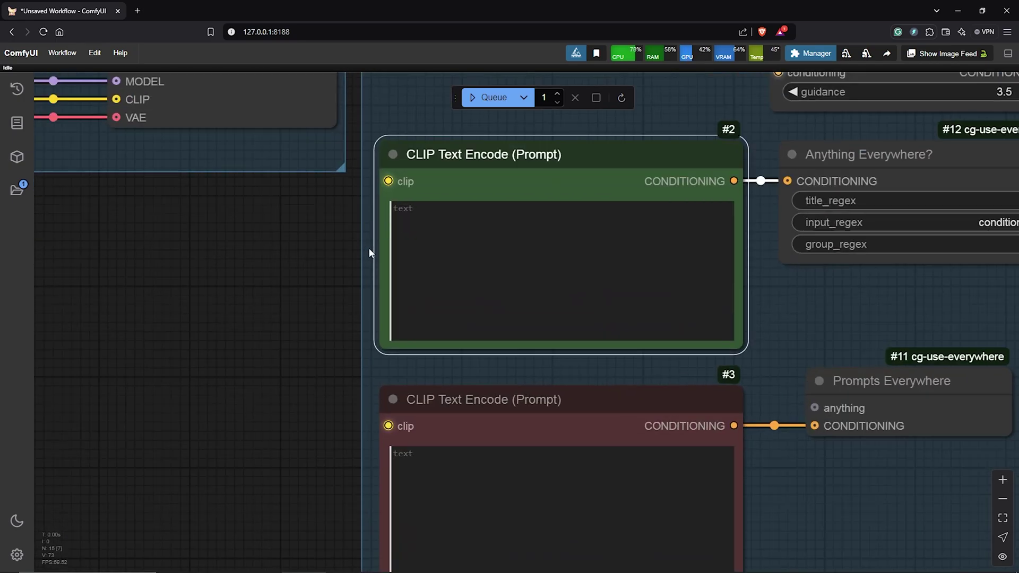
left_click_drag(340, 260, 337, 326)
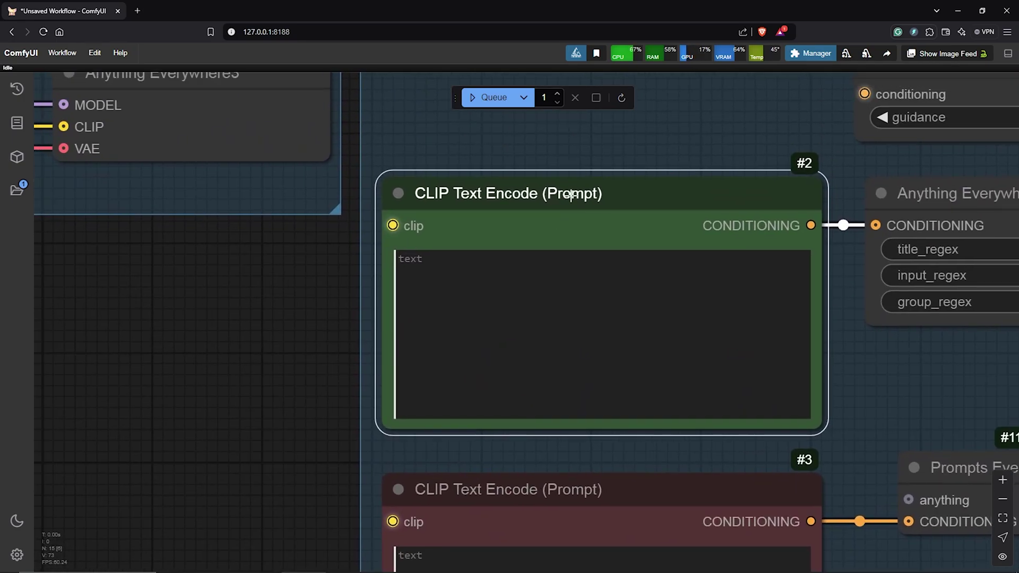
left_click(527, 280)
type("A glowing, neon-colored fish, equiped with helicopter blades on its ")
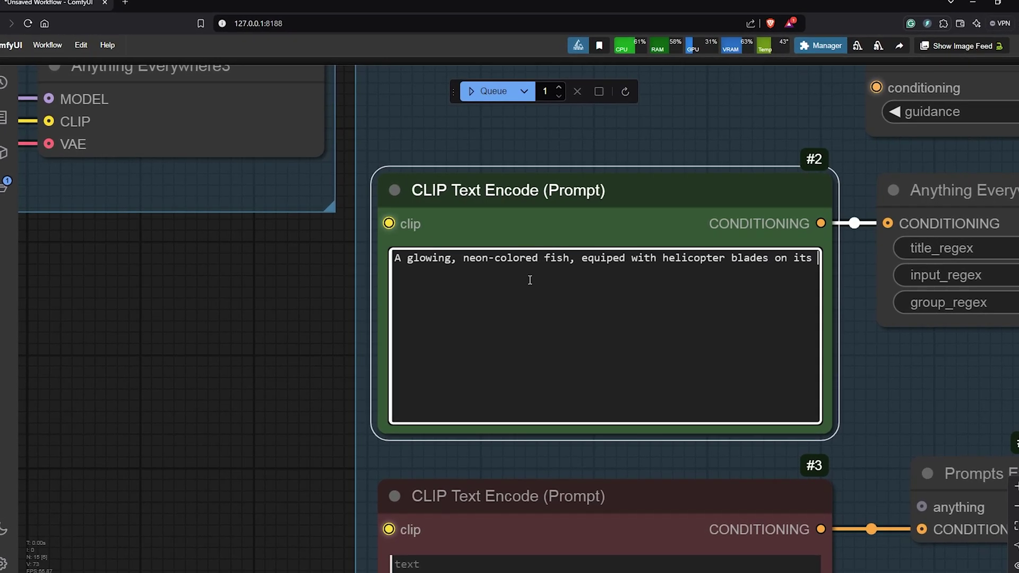
type("fins and tail, buzzes above a futuristic underground city, casti")
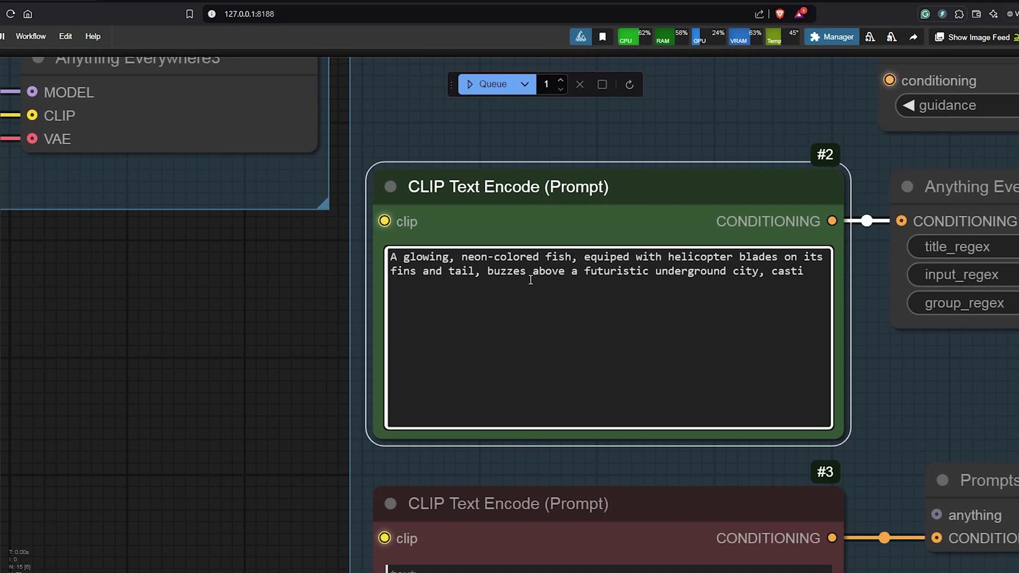
type("ng a fish-shaped shadow over cyberpunk vendors and bustling neon-lit streets.")
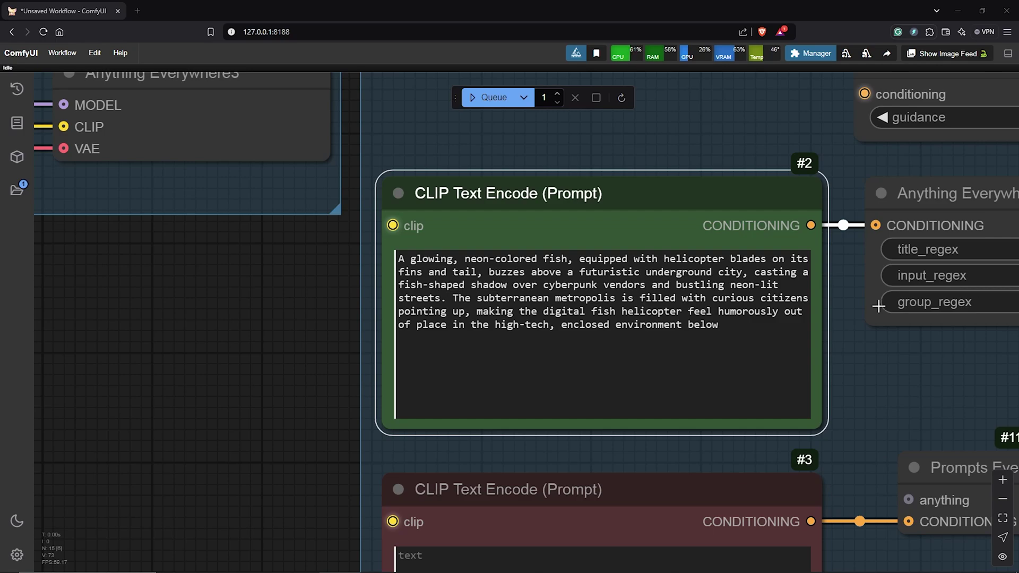
scroll(864, 333, "down", 3)
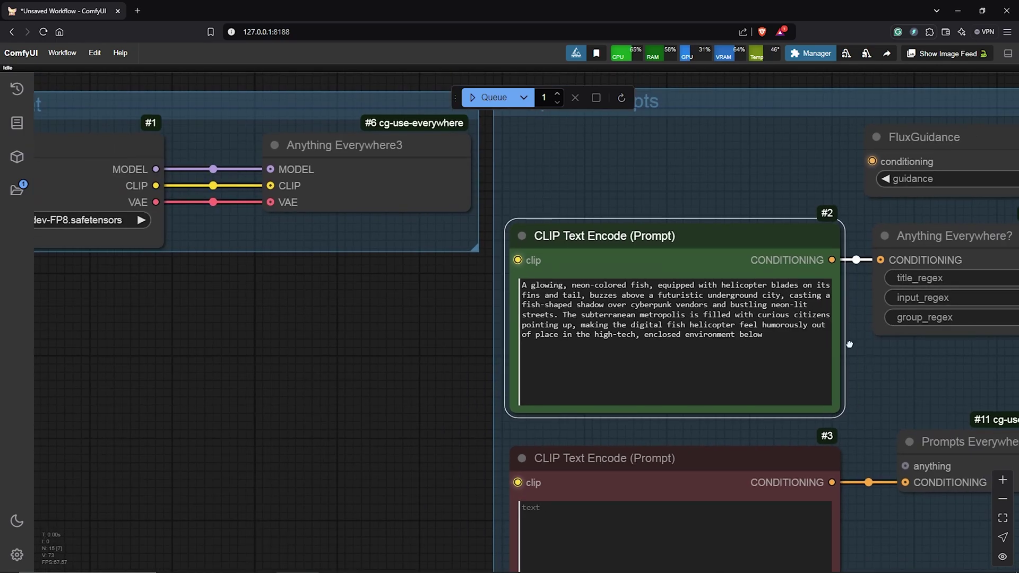
left_click_drag(852, 348, 749, 208)
left_click(577, 308)
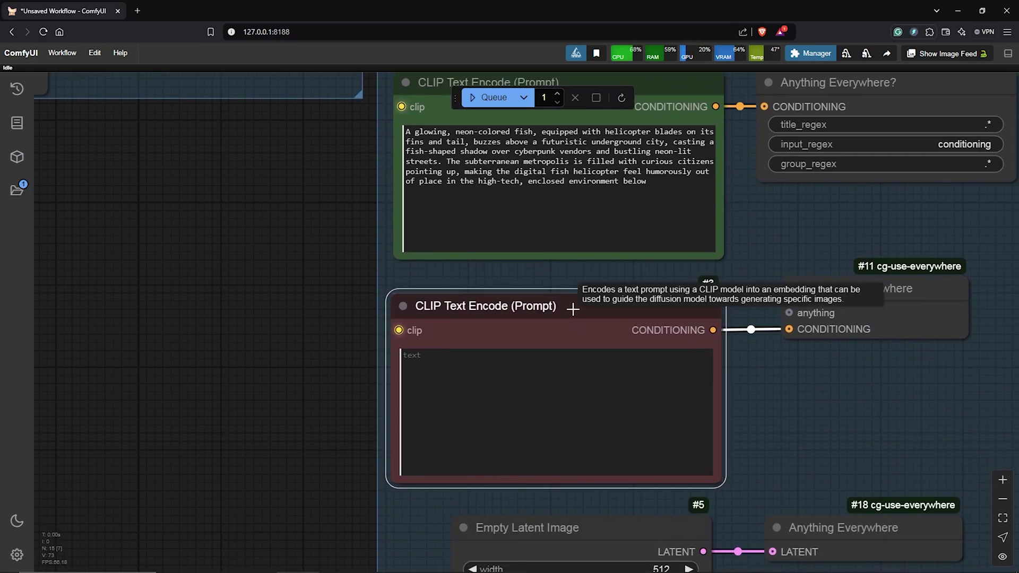
- Set the Empty Latent Image width to 1344 and height to 768
scroll(831, 398, "down", 2)
left_click_drag(828, 403, 745, 217)
scroll(615, 397, "up", 2)
left_click(615, 397)
scroll(622, 350, "up", 1)
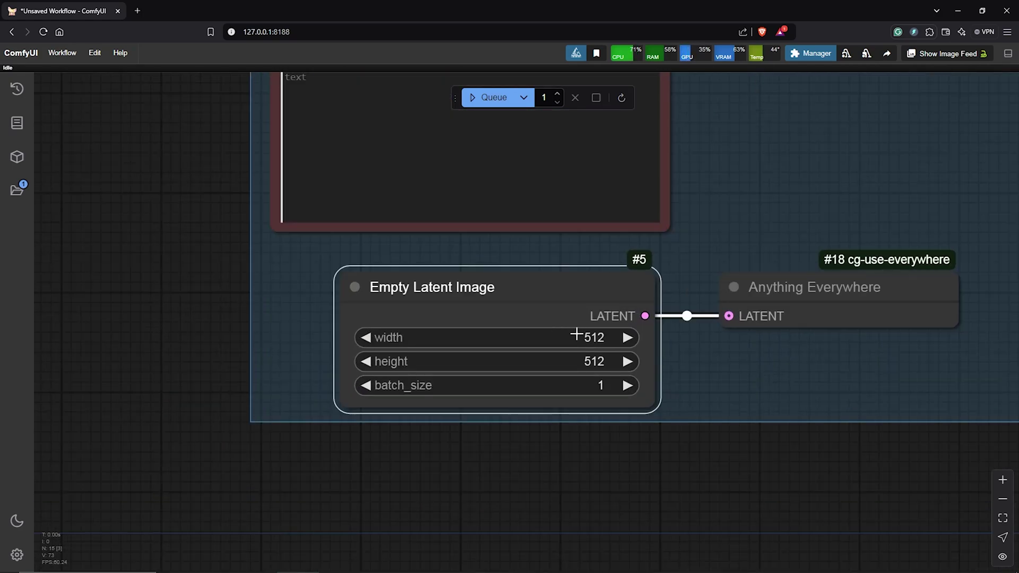
left_click(595, 340)
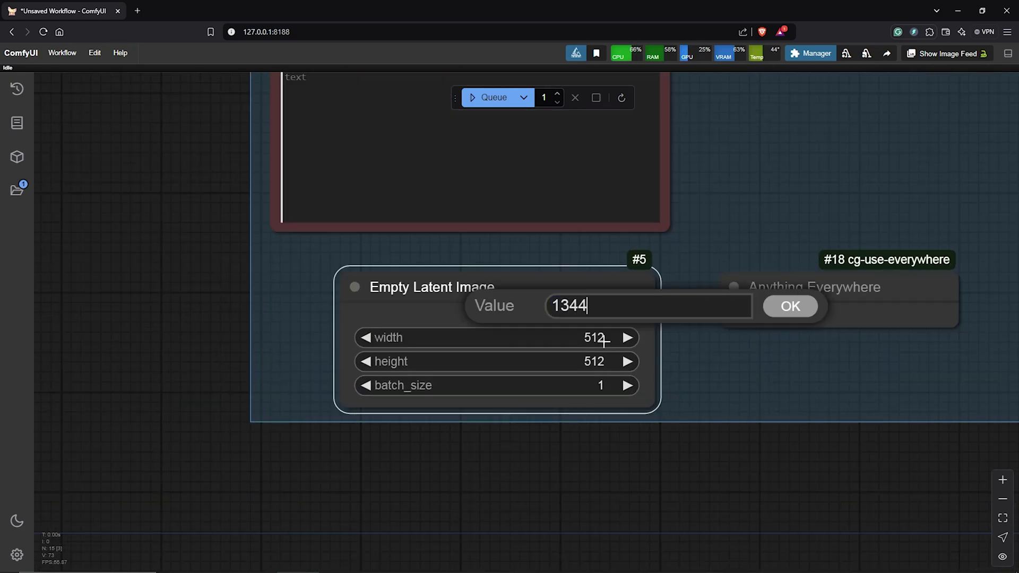
type("1344")
key("Return")
left_click(595, 363)
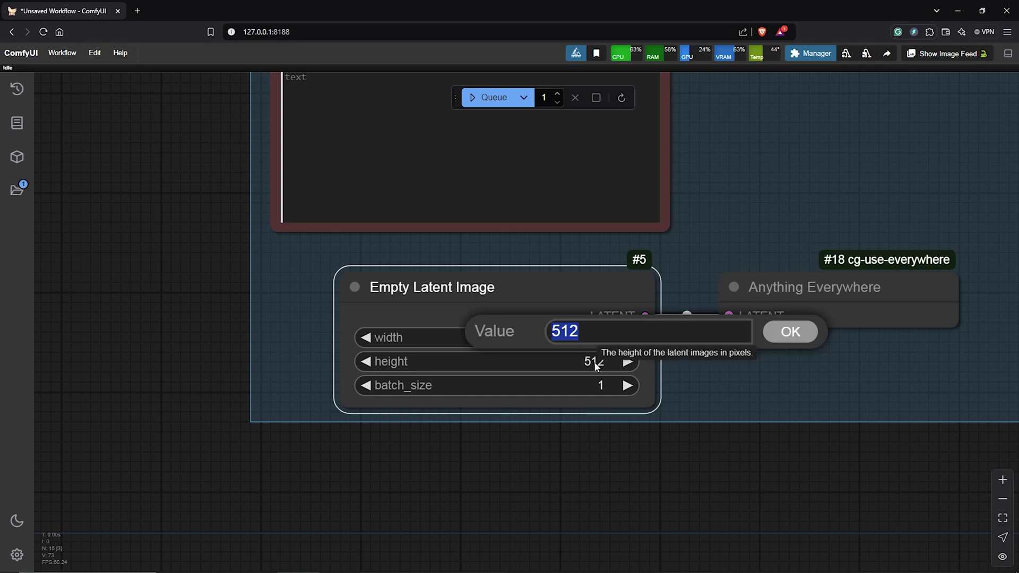
key("Return")
left_click(692, 371)
scroll(692, 371, "down", 8)
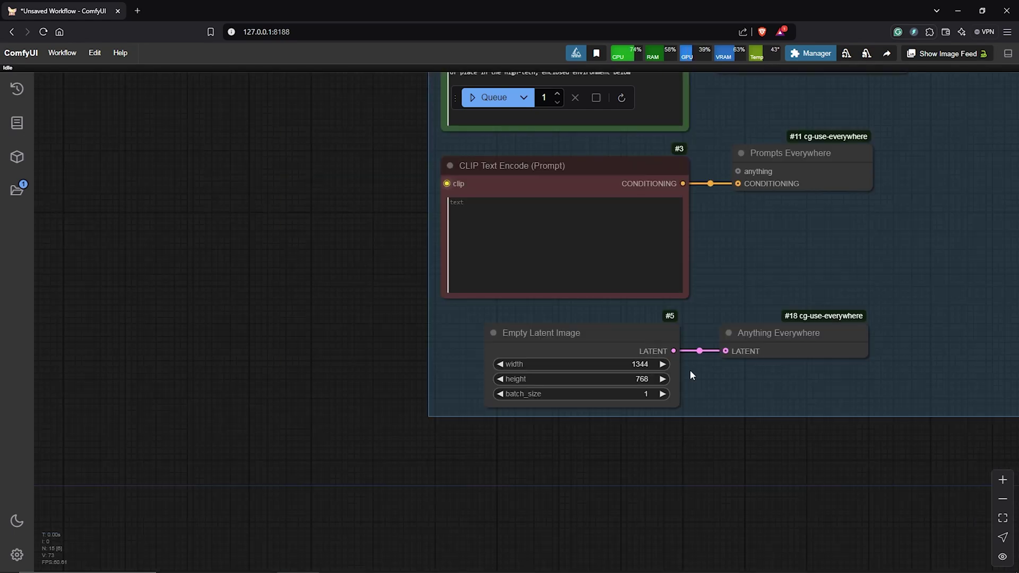
- Set the KSampler seed to 64, control_after_generate to fixed, and cfg to 1.0
left_click_drag(917, 267, 465, 401)
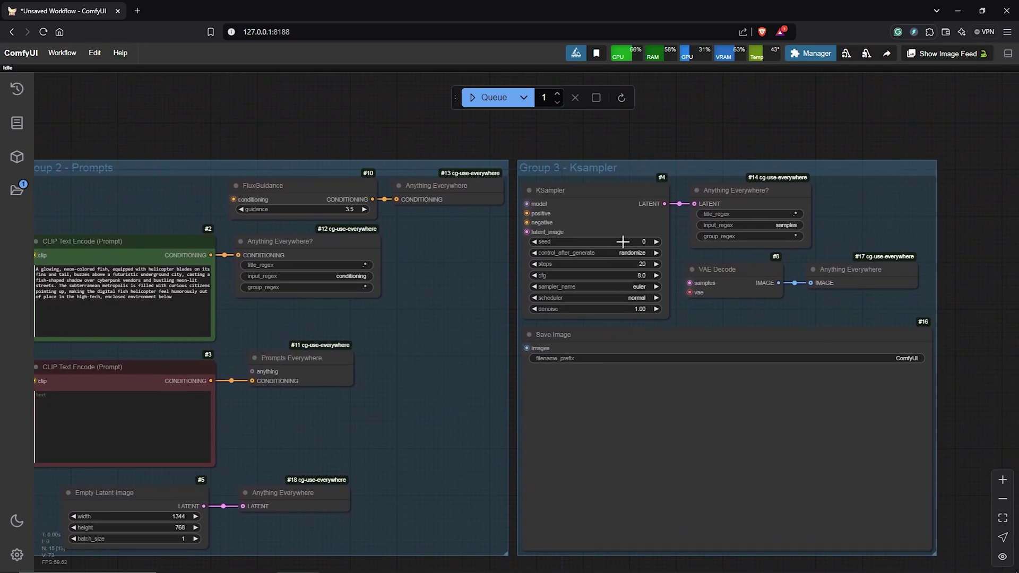
scroll(623, 242, "up", 5)
left_click(630, 219)
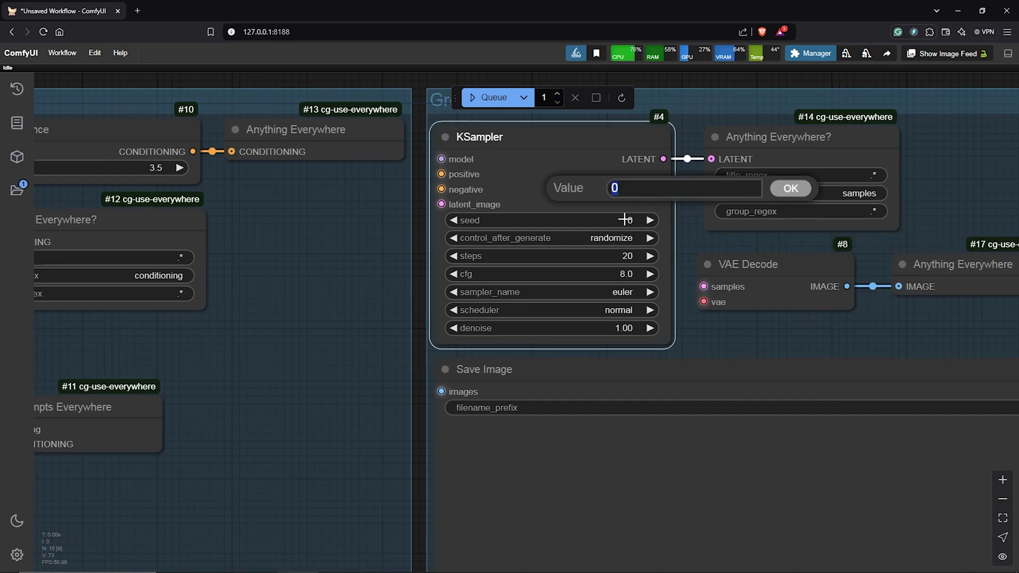
type("64")
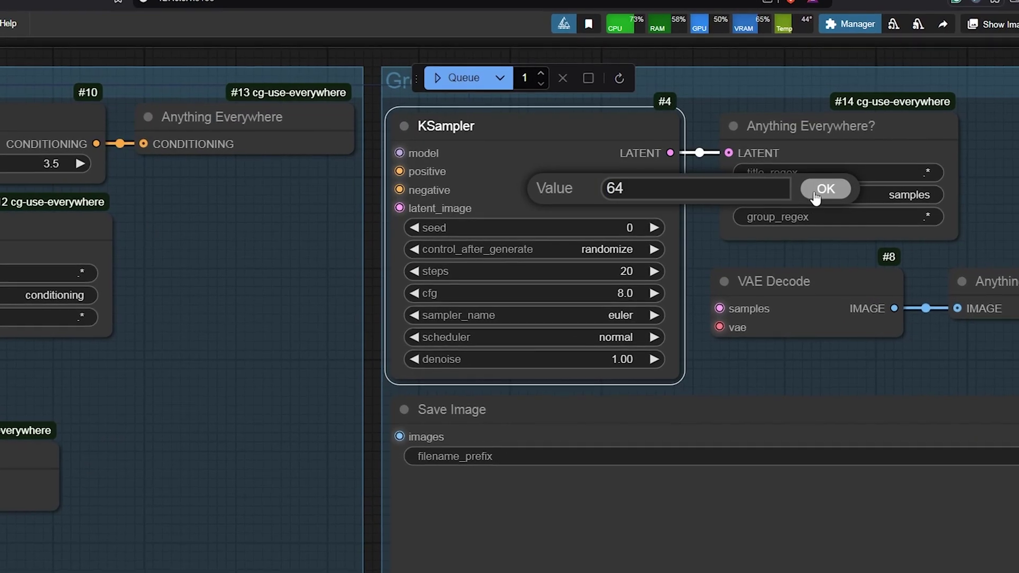
left_click(826, 189)
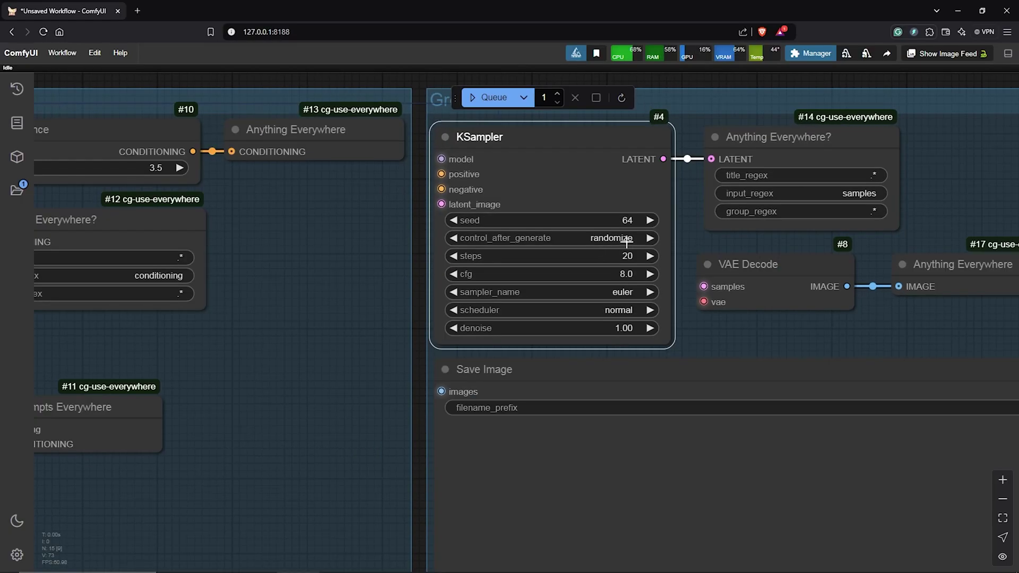
left_click(607, 254)
left_click(606, 236)
left_click(623, 275)
type("1")
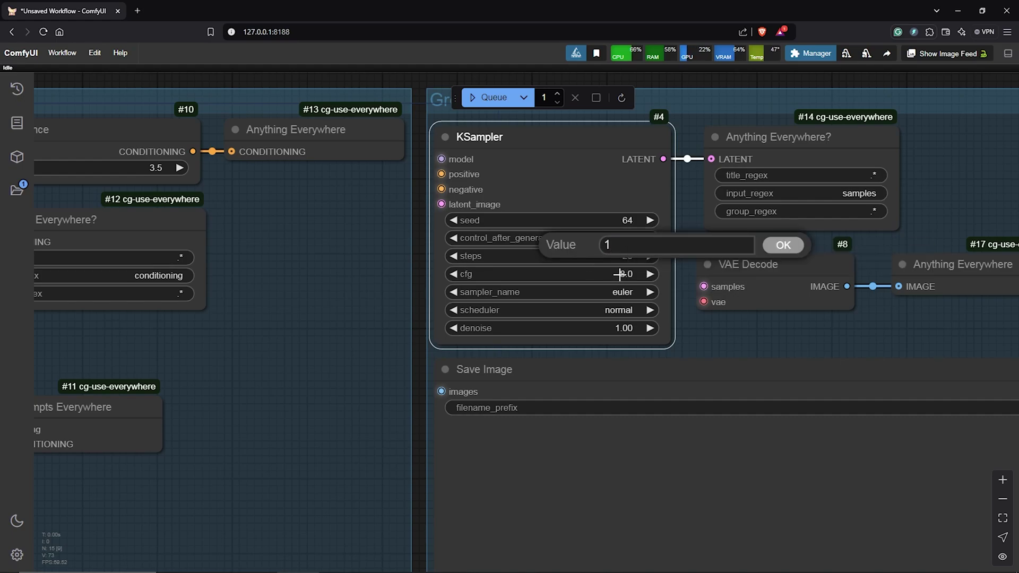
left_click(789, 242)
scroll(600, 271, "down", 6)
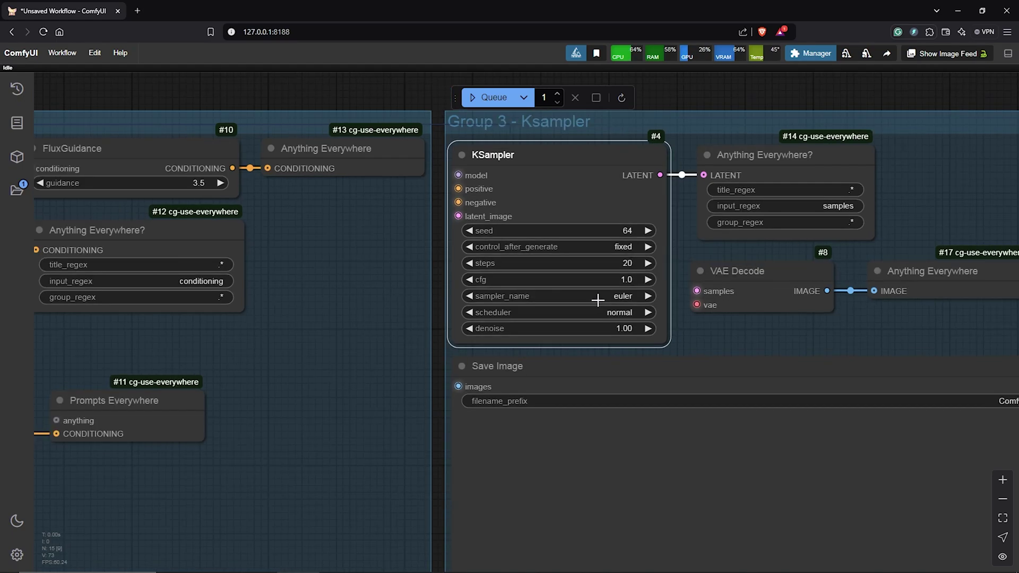
- Queue the workflow to generate the first neon fish-helicopter image
scroll(862, 291, "down", 4)
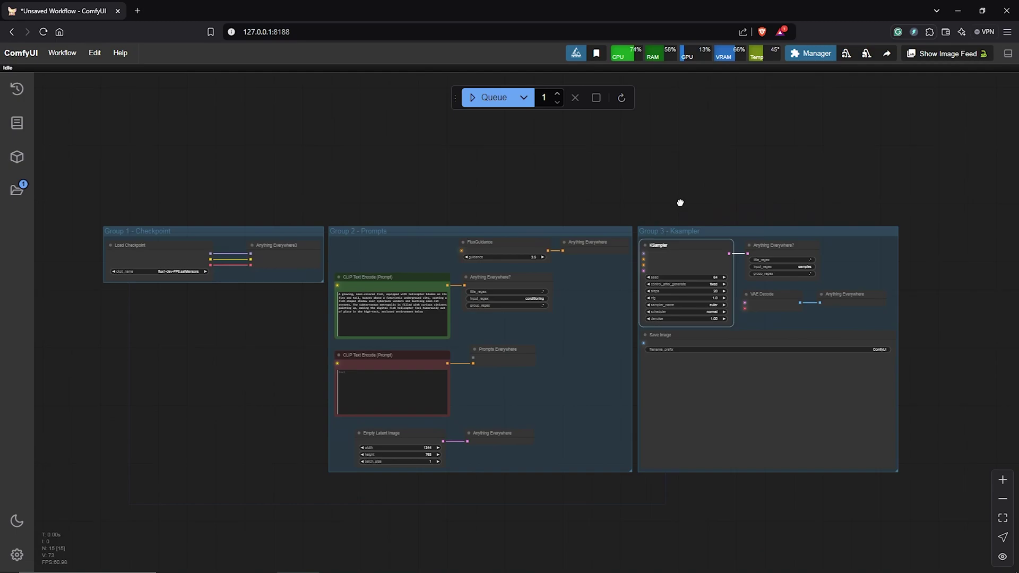
left_click_drag(680, 203, 698, 183)
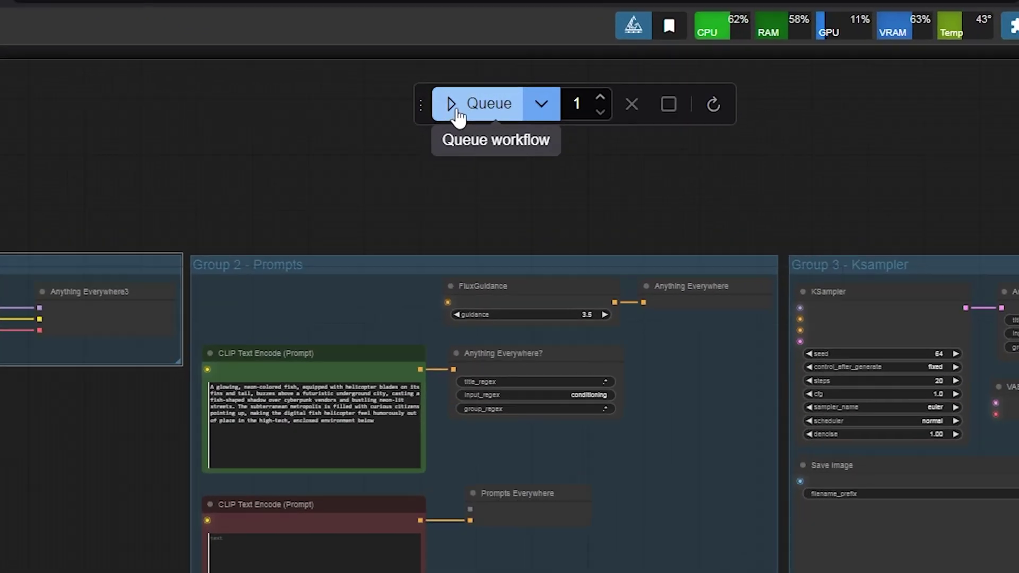
left_click(456, 117)
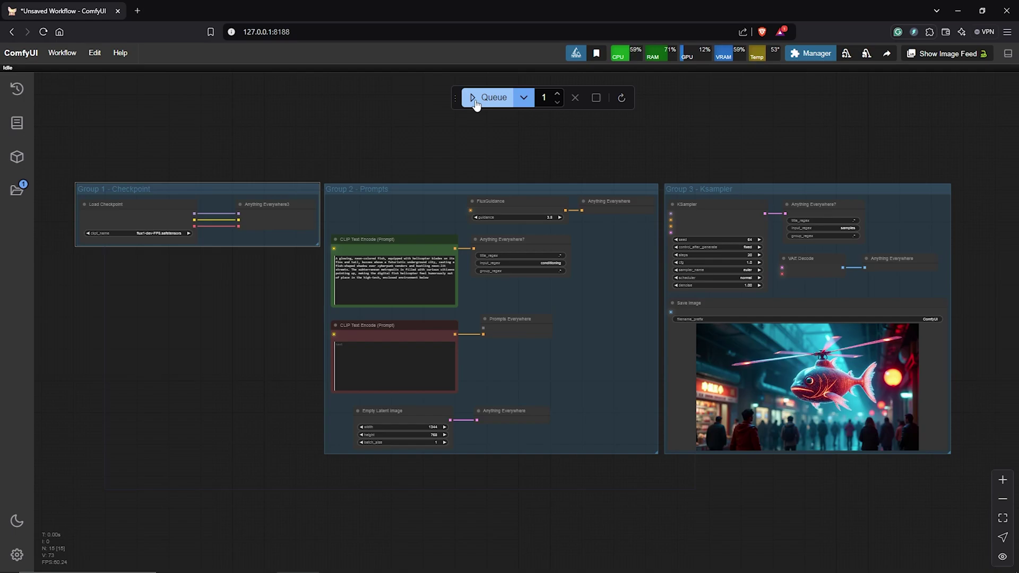
- Shrink the Save Image node and narrow Group 3 to fit its nodes
left_click_drag(949, 449, 894, 444)
scroll(894, 445, "up", 4)
left_click_drag(978, 463, 924, 462)
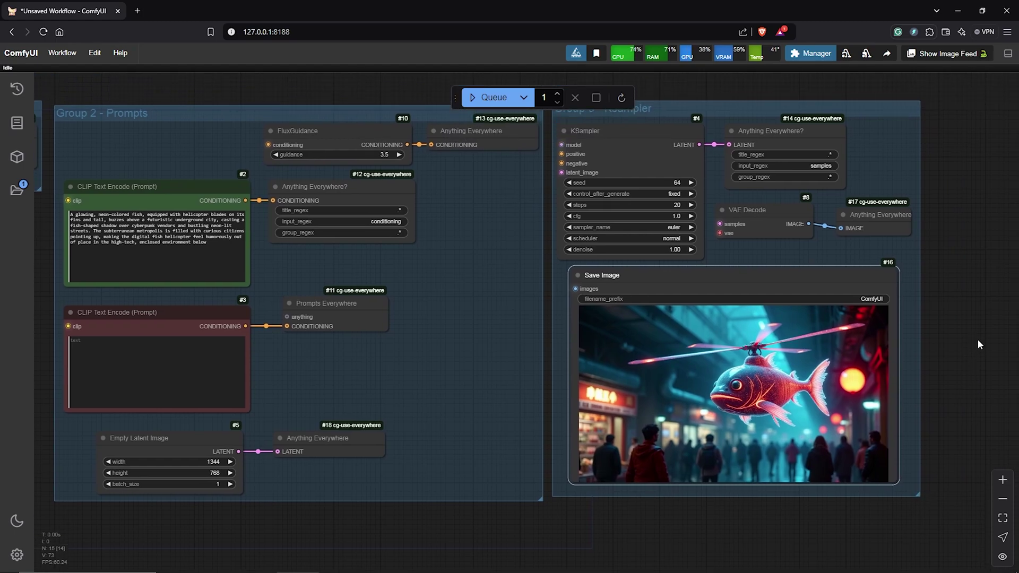
scroll(976, 338, "down", 3)
scroll(584, 504, "down", 2)
left_click_drag(552, 502, 586, 500)
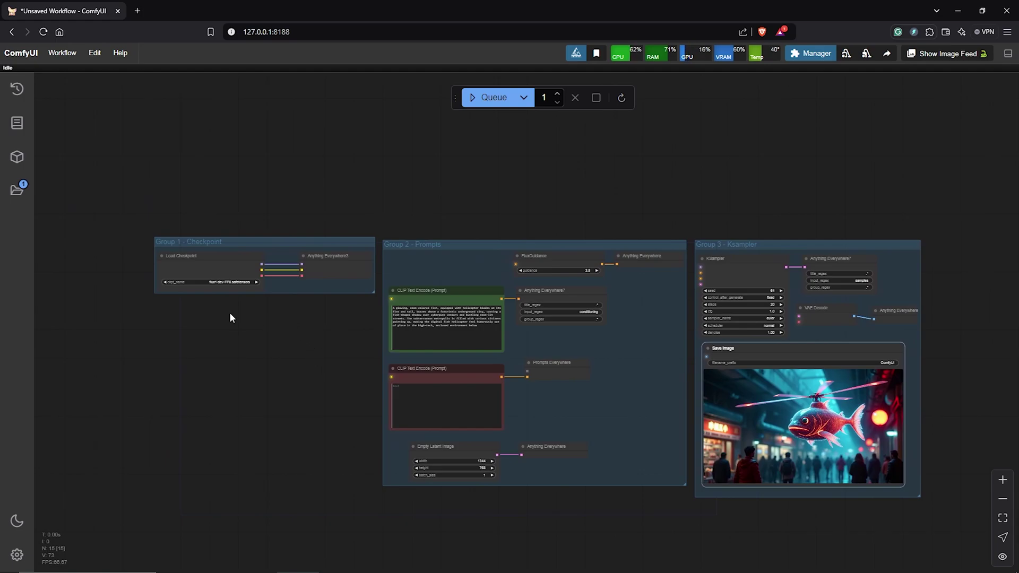
left_click_drag(238, 317, 330, 329)
- Add a LoraLoaderModelOnly node and place it above the checkpoint group
scroll(329, 329, "up", 4)
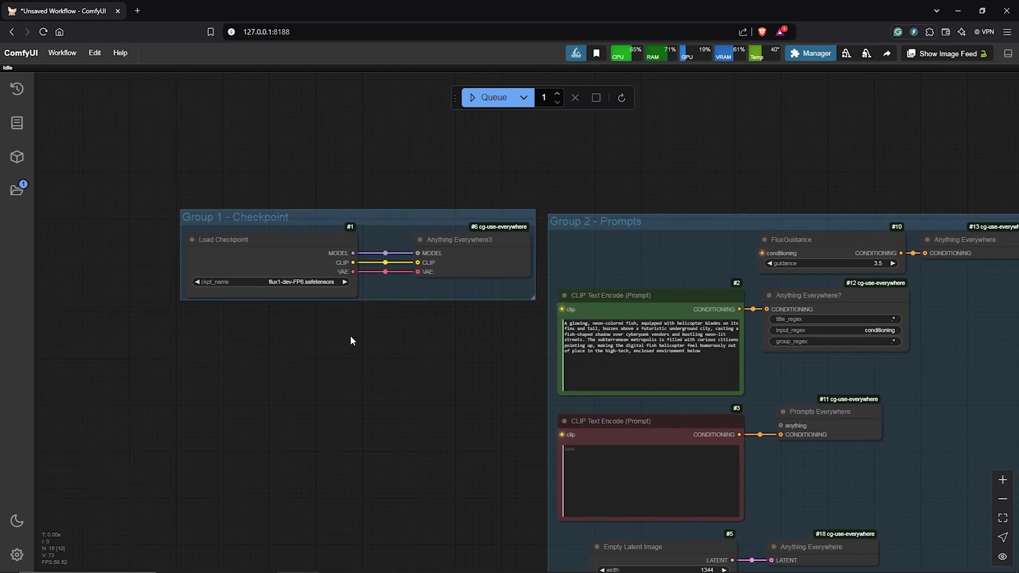
left_click(384, 217)
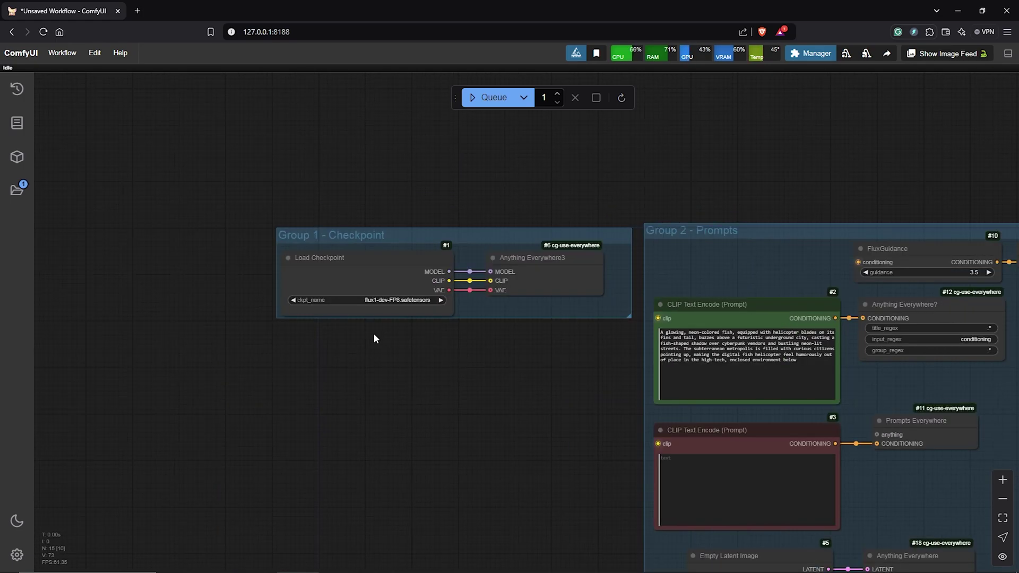
right_click(374, 334)
left_click(393, 336)
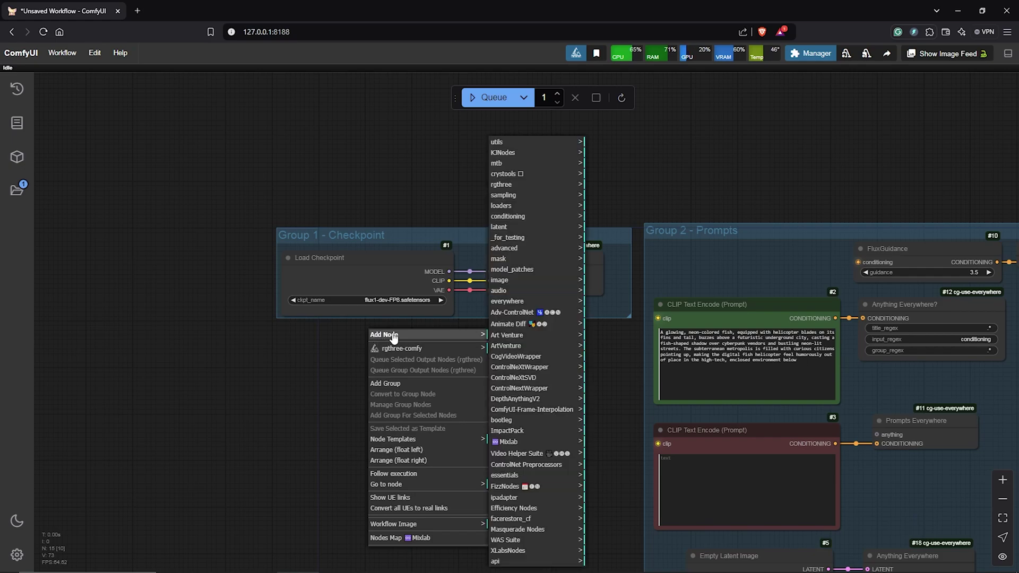
left_click(507, 207)
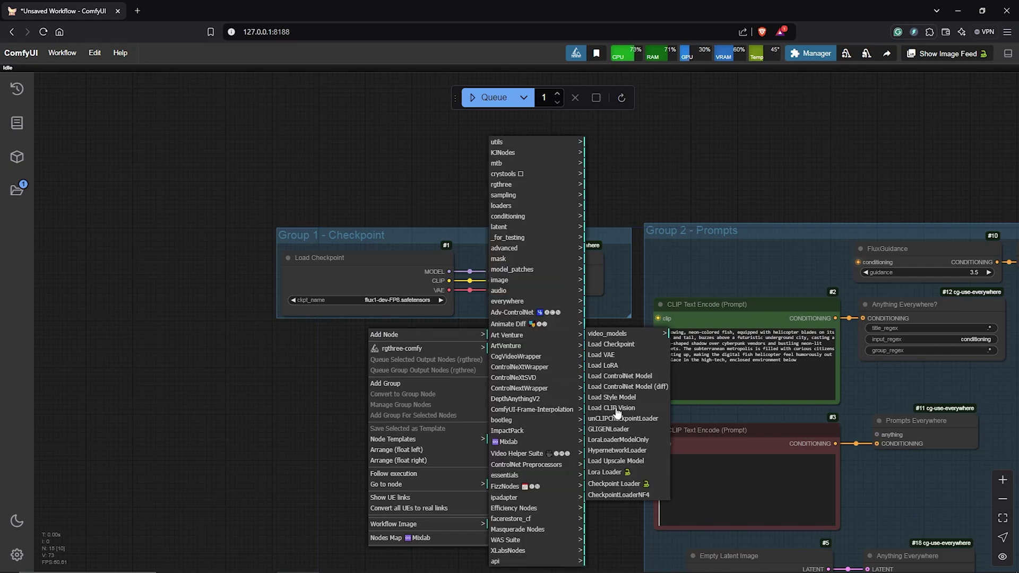
left_click(604, 440)
scroll(442, 367, "up", 3)
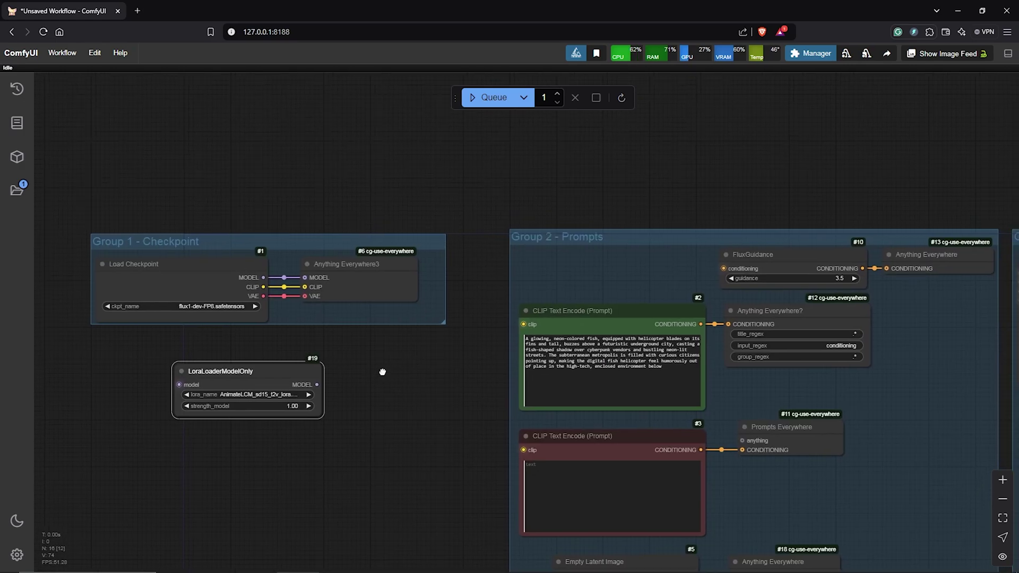
scroll(382, 371, "down", 1)
left_click_drag(383, 371, 281, 392)
left_click_drag(191, 391, 305, 214)
- Wire the LoRA loader between checkpoint and KSampler, then delete both of those links
left_click_drag(169, 307, 219, 222)
left_click_drag(344, 222, 884, 288)
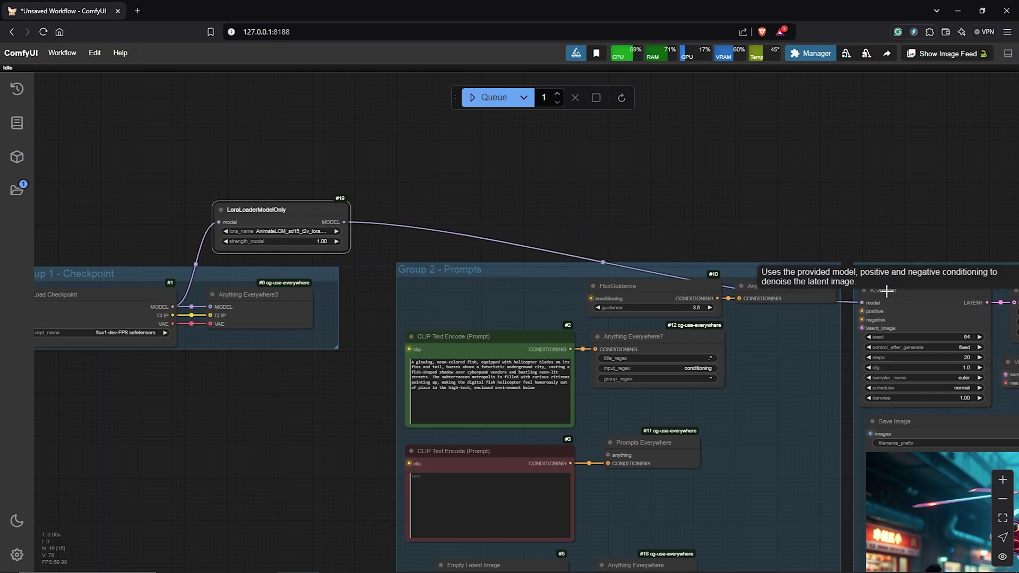
left_click(544, 233)
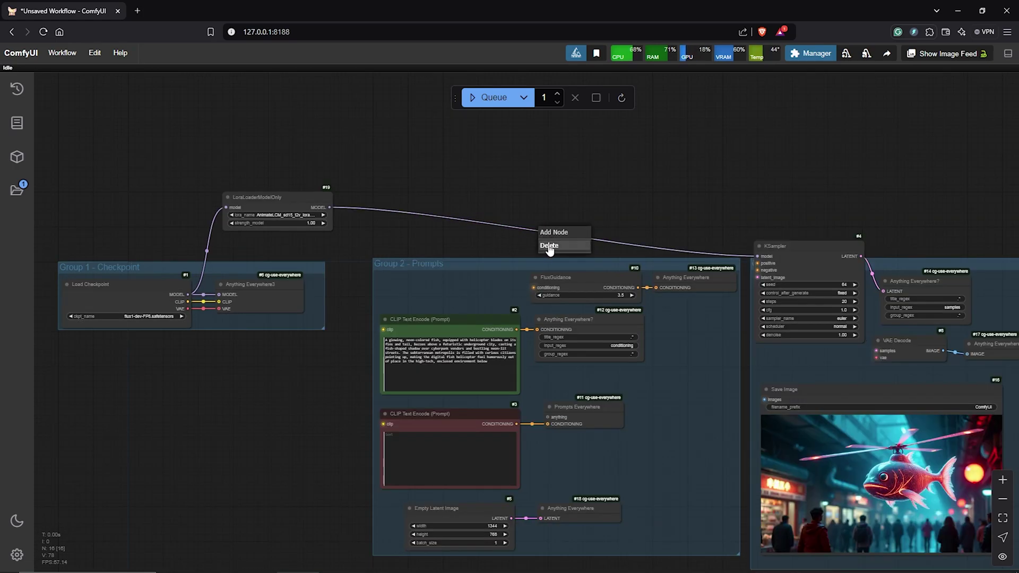
left_click(549, 246)
left_click(207, 251)
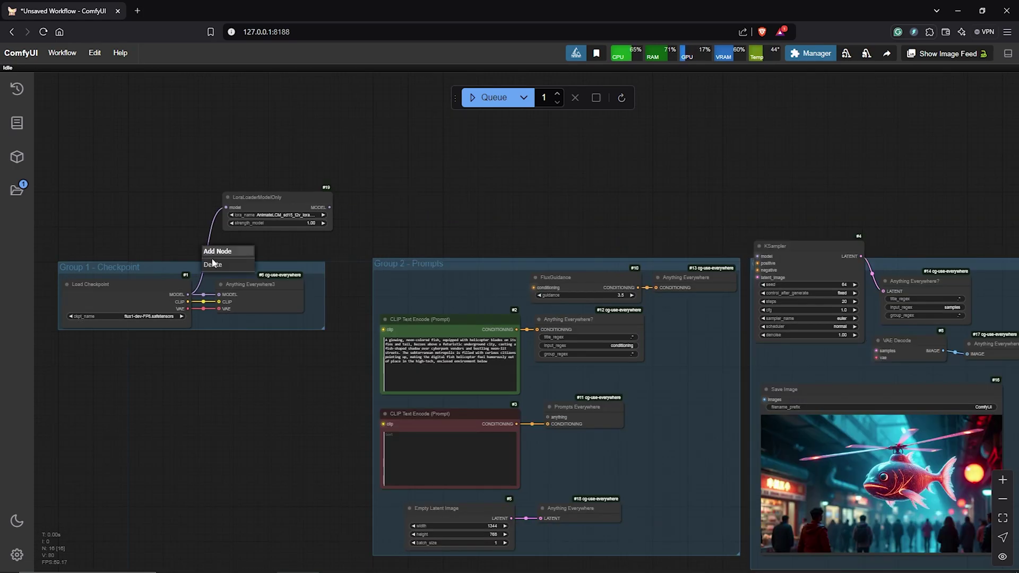
left_click(219, 268)
left_click_drag(261, 199, 338, 208)
- Broadcast the LoRA MODEL through a new Anything Everywhere node and move the pair above Group 1
right_click(445, 206)
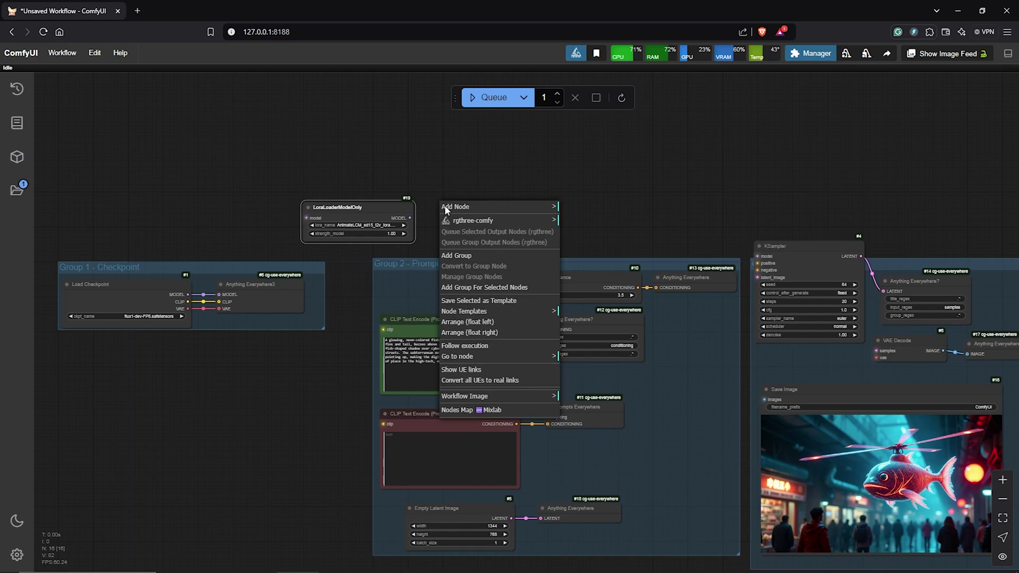
left_click(467, 207)
left_click(626, 301)
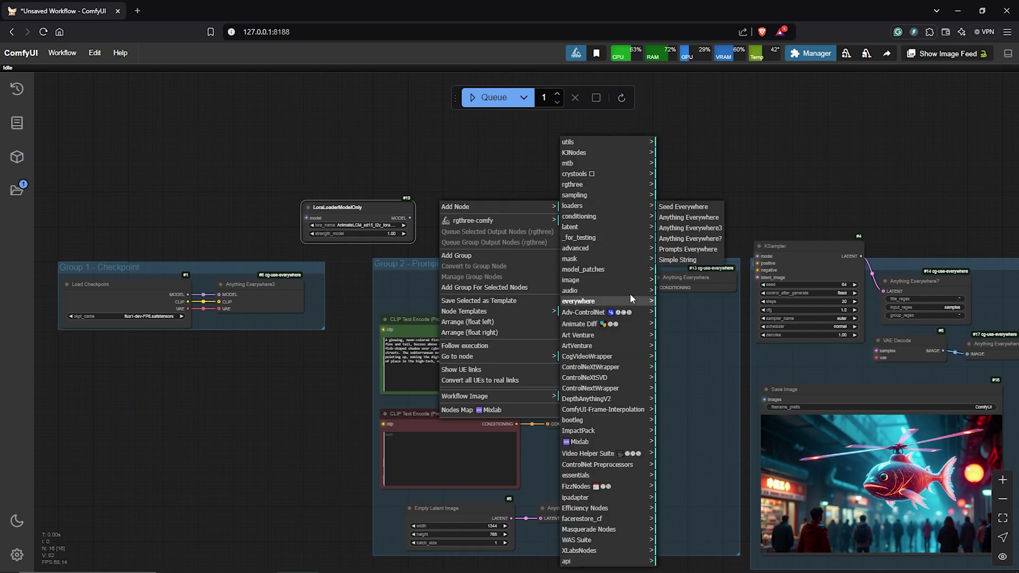
left_click(686, 218)
left_click_drag(411, 219, 395, 190)
left_click(473, 187, "shift")
left_click_drag(250, 170, 406, 331)
right_click(408, 220)
- Wrap the LoRA loader and checkpoint nodes in a new group and tidy their positions
left_click(427, 314)
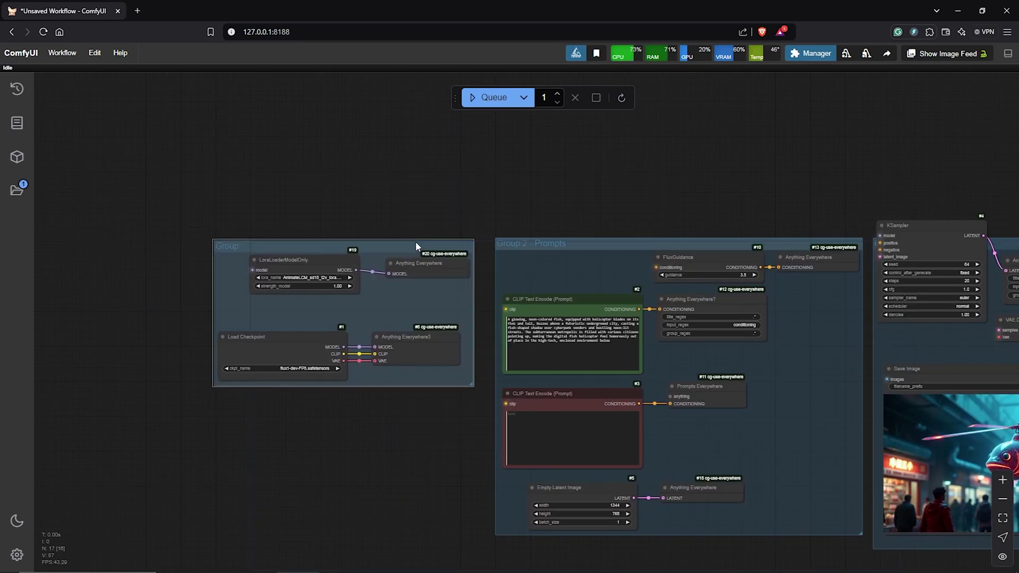
left_click_drag(416, 241, 419, 244)
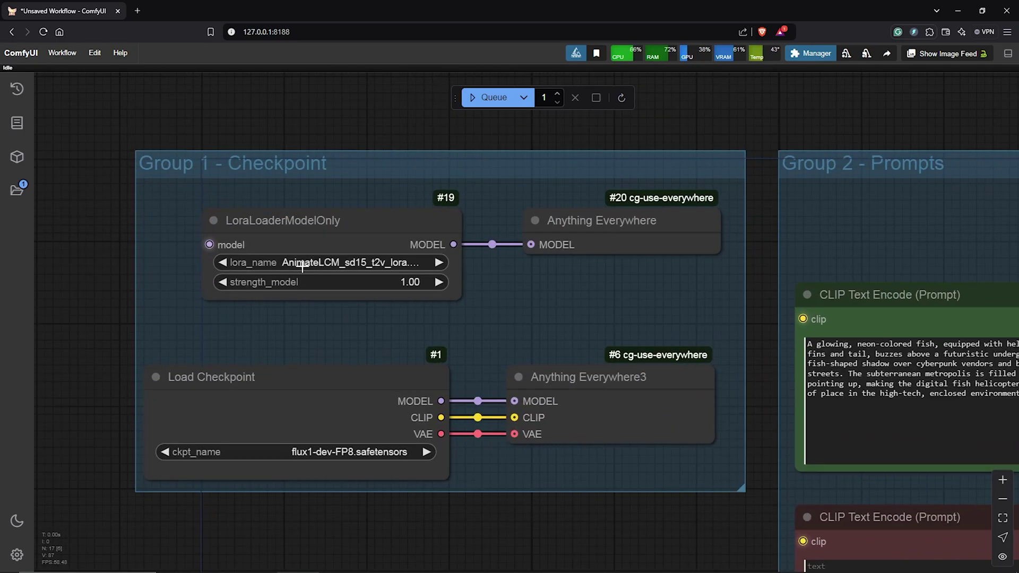
left_click_drag(302, 266, 286, 265)
- Set the LoRA loader's lora_name to FLUX\FLUX_hyperkraximalism-balanced.safetensors
left_click(371, 264)
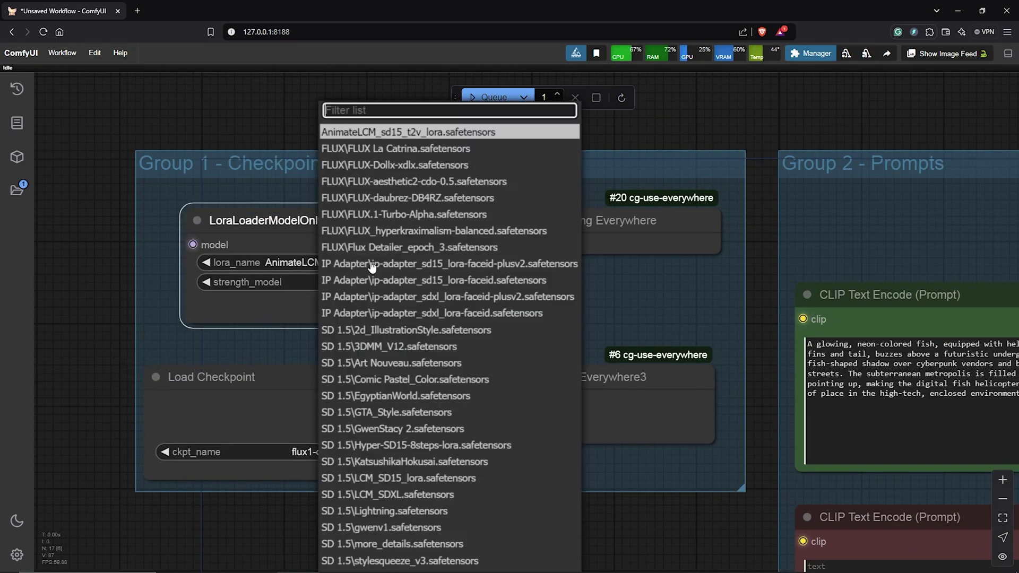
left_click(399, 231)
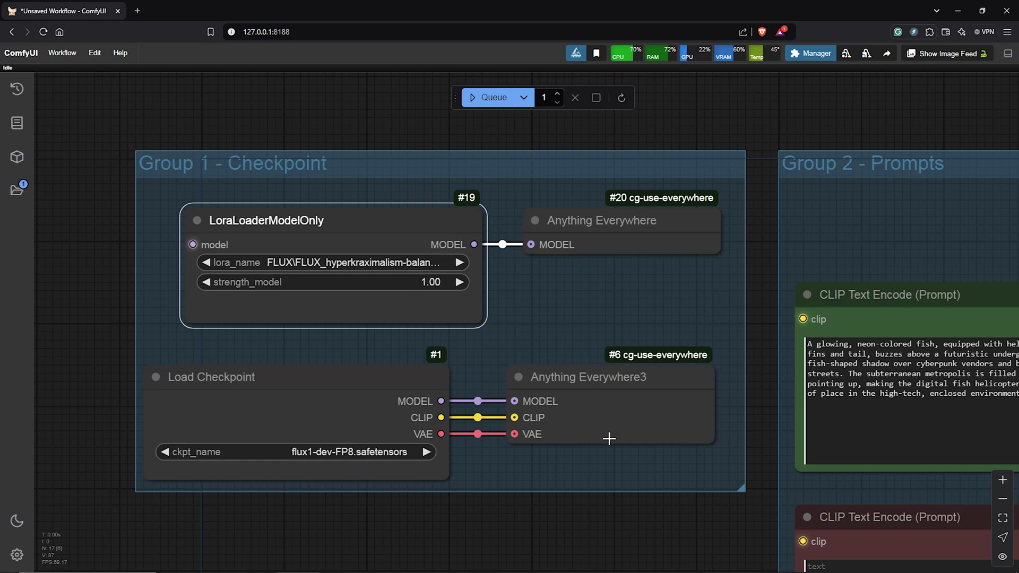
scroll(601, 514, "down", 6)
left_click_drag(606, 525, 396, 298)
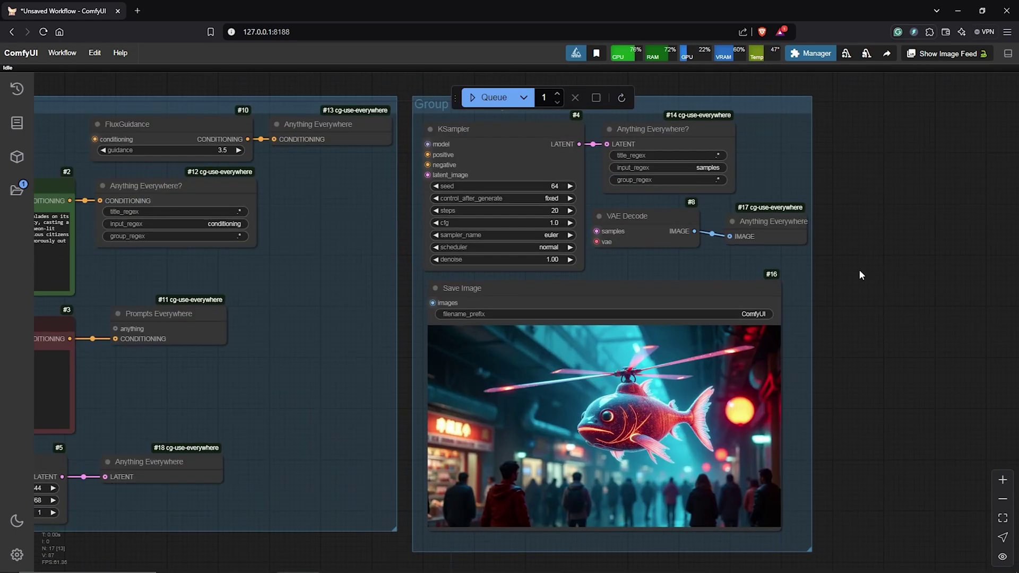
scroll(858, 271, "down", 1)
left_click_drag(859, 270, 844, 275)
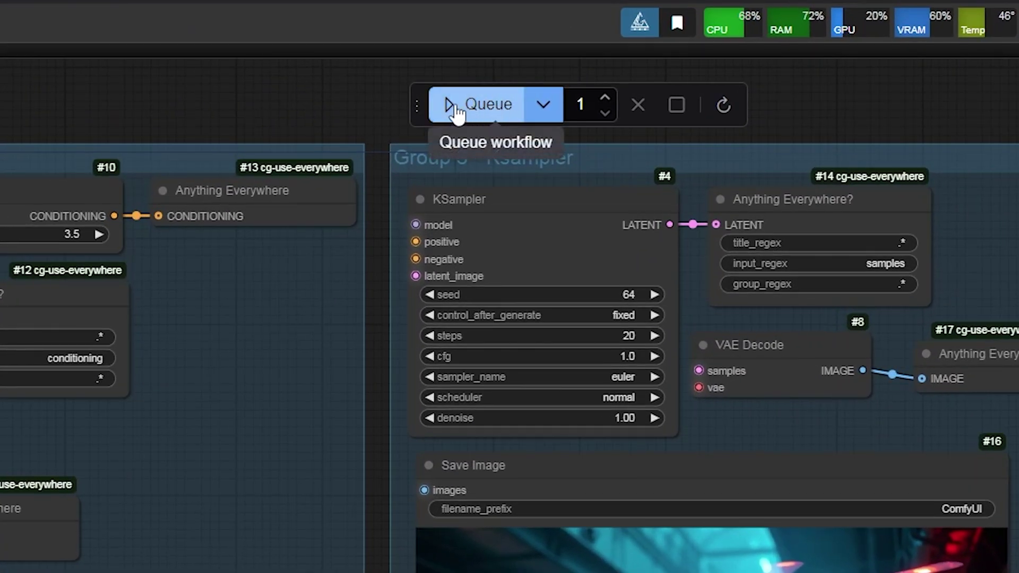
- Queue the LoRA workflow for an ornate fish-helicopter image and enlarge the Save Image node
left_click(455, 109)
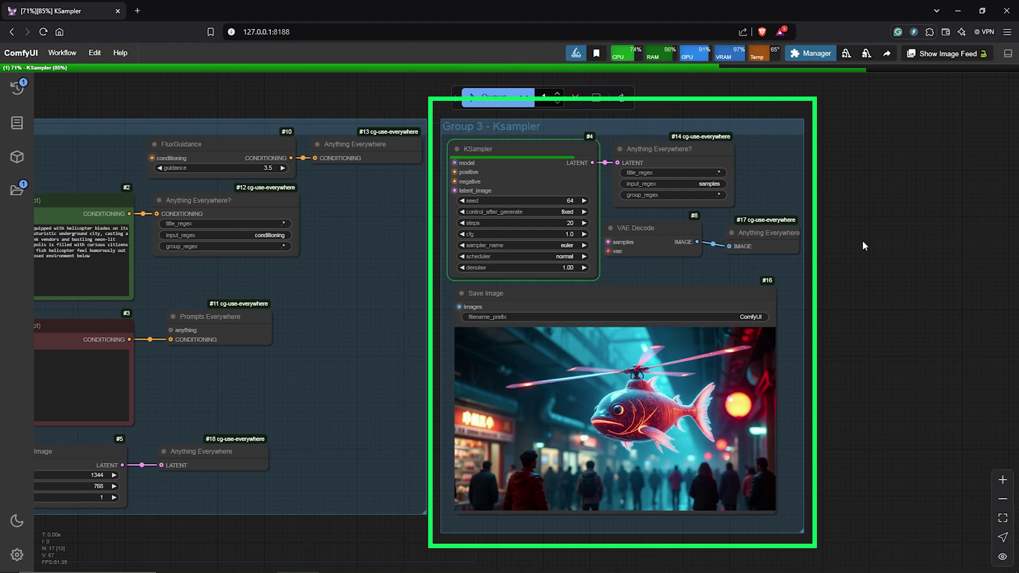
left_click_drag(776, 512, 789, 515)
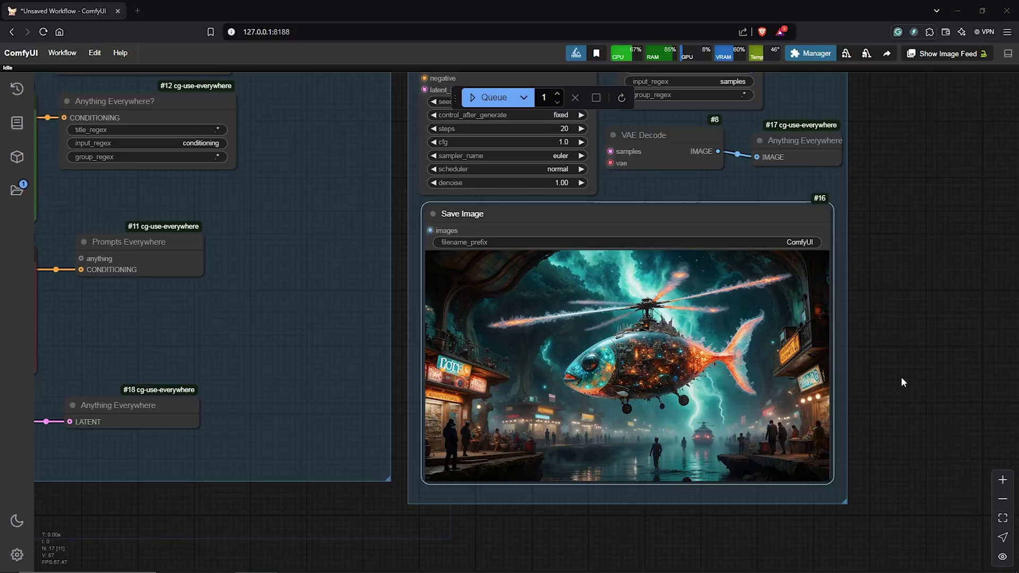
- Replace the cyberpunk fish text in the positive prompt with the floral-patterned helicopter fish prompt
scroll(926, 372, "down", 5)
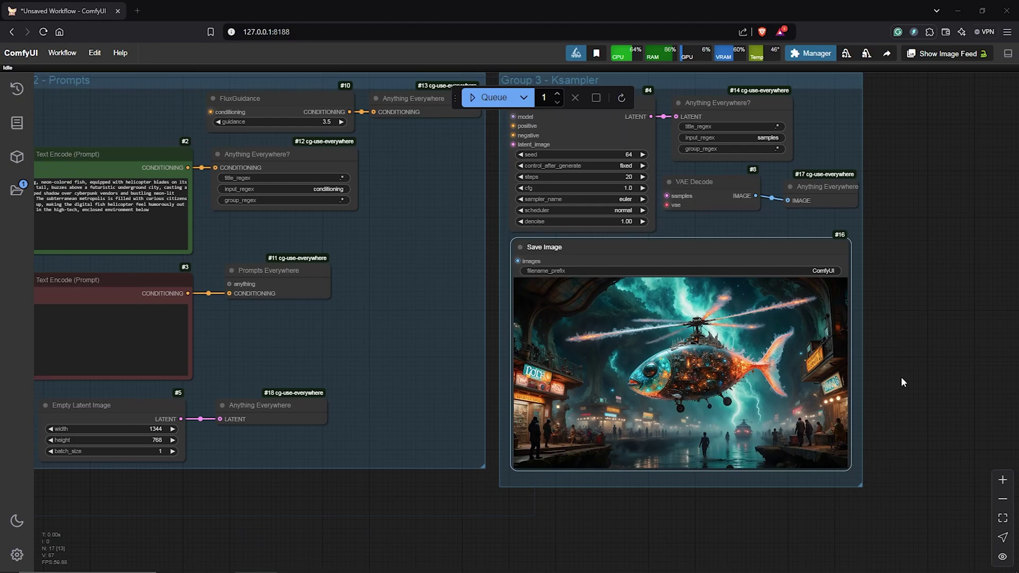
scroll(332, 247, "up", 8)
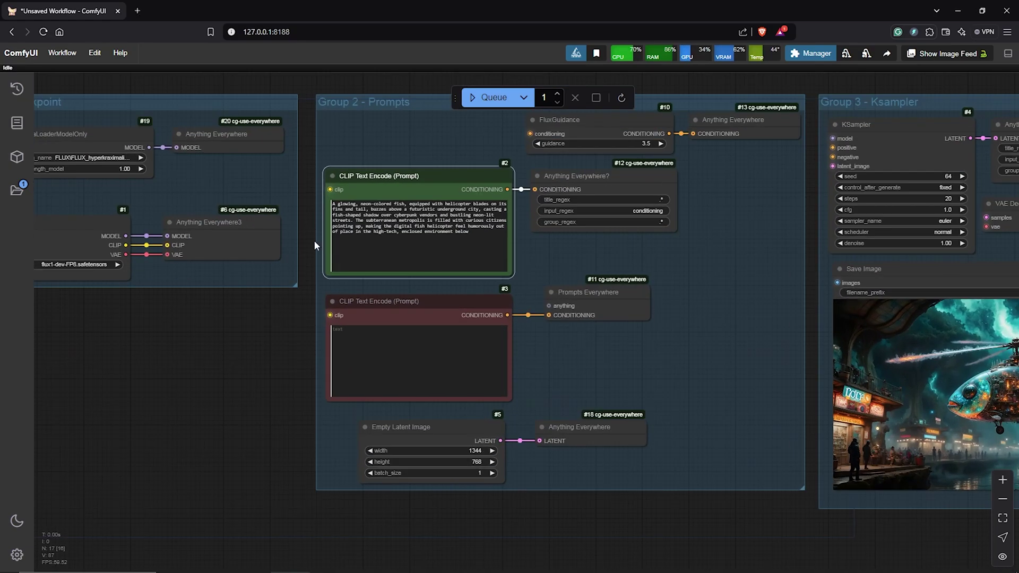
key("ctrl+a")
key("BackSpace")
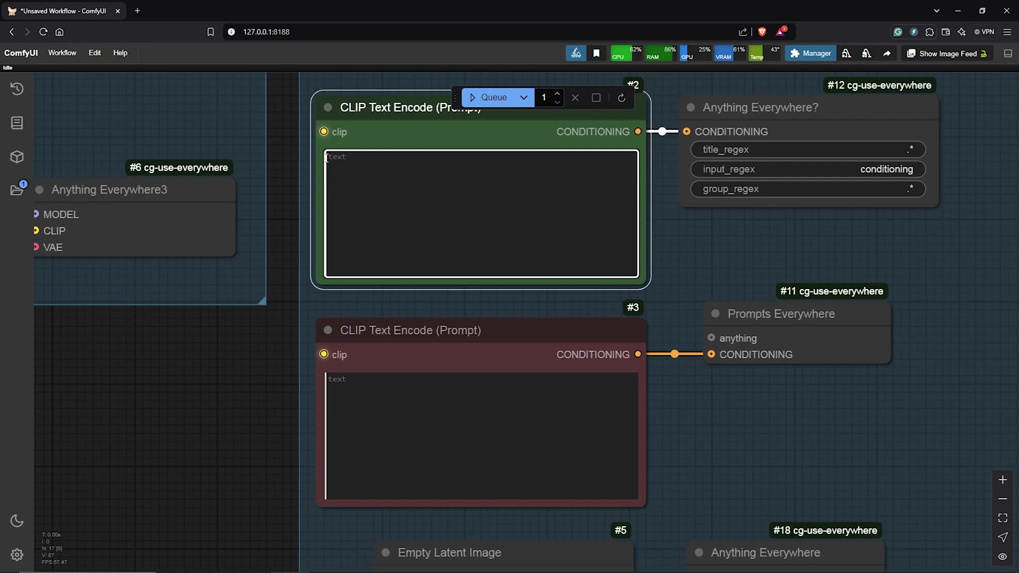
type("A floral-patterned, delicate fish, equipped with helicopter blades on its fins and tail, buzzes above an enormous enchanted flower garden, casting a fish-shaped shadow over butterflies, blooming flowers, and fairies tending to petals. The magical garden is filled with curious fairies and creatures pointing up, making the whimsical fish helicopter feel humorously out of place amid the tranquil, vibrant garden")
- Set KSampler steps to 30 and queue the workflow to generate the floral fish image
scroll(327, 244, "down", 7)
left_click_drag(670, 221, 635, 257)
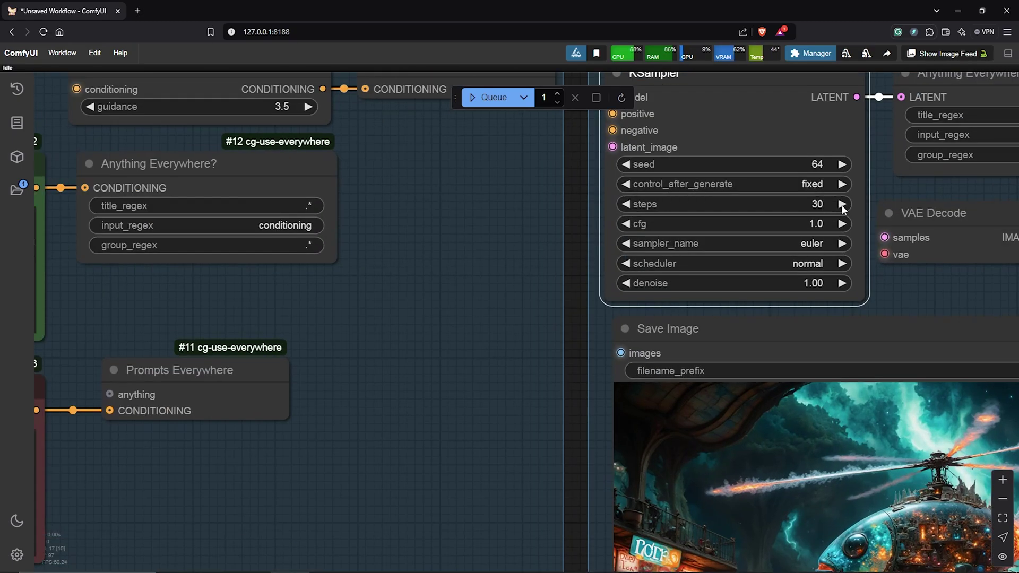
scroll(844, 208, "down", 5)
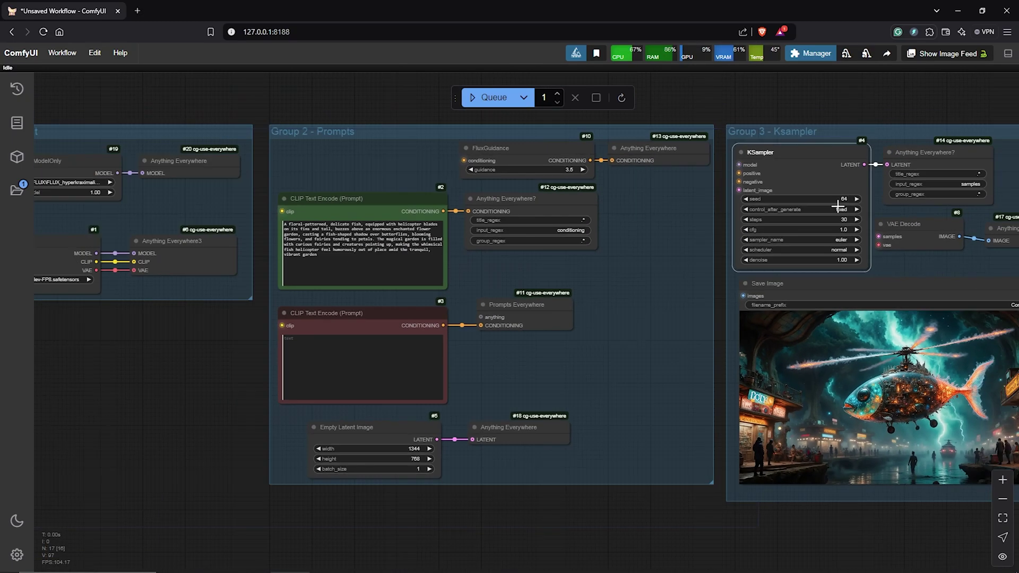
left_click(490, 98)
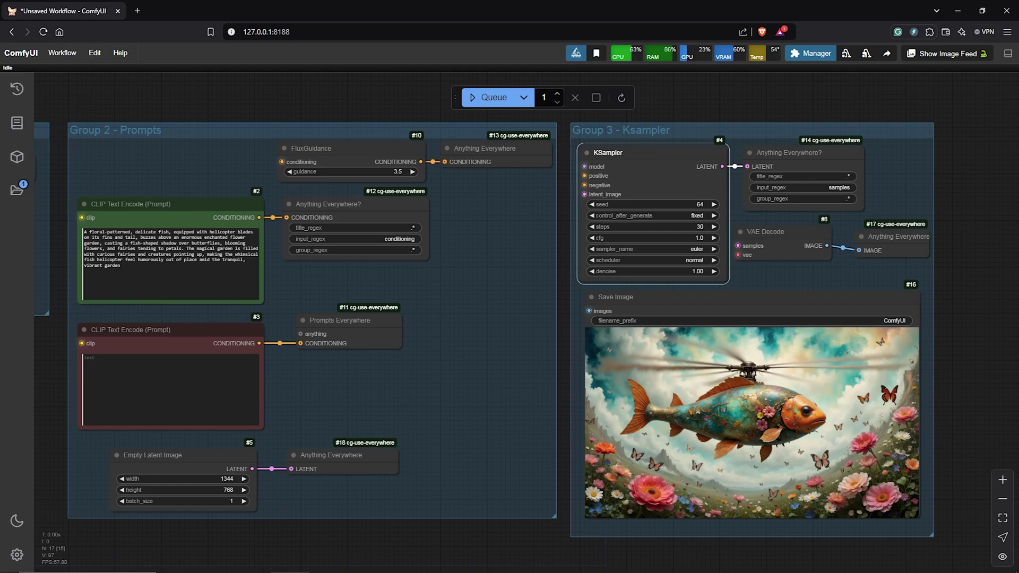
left_click(745, 109)
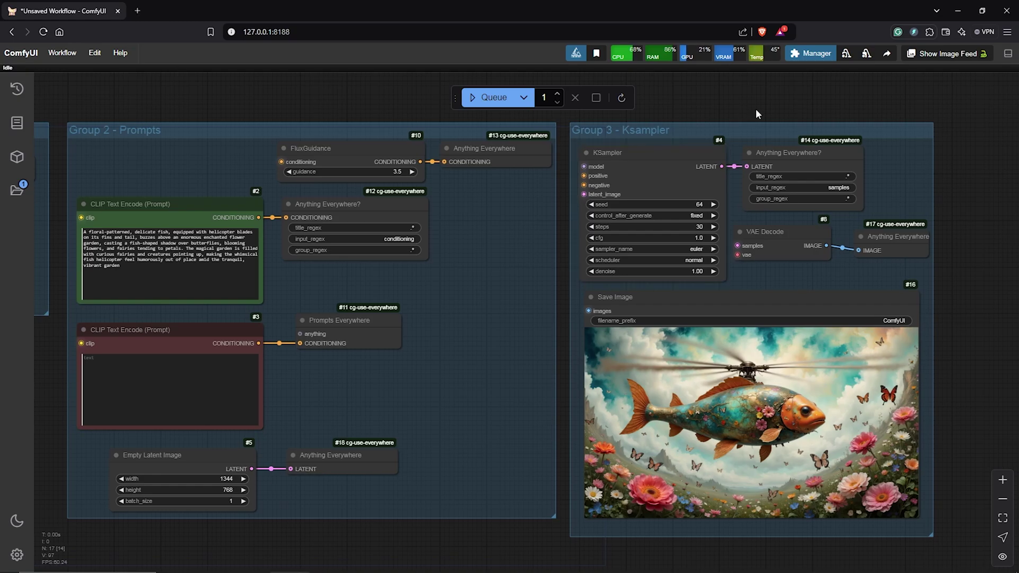
scroll(755, 109, "down", 2)
- Move Prompts beneath Checkpoint, shift Ksampler beside them, and shrink Prompts to fit its nodes
left_click_drag(728, 104, 806, 123)
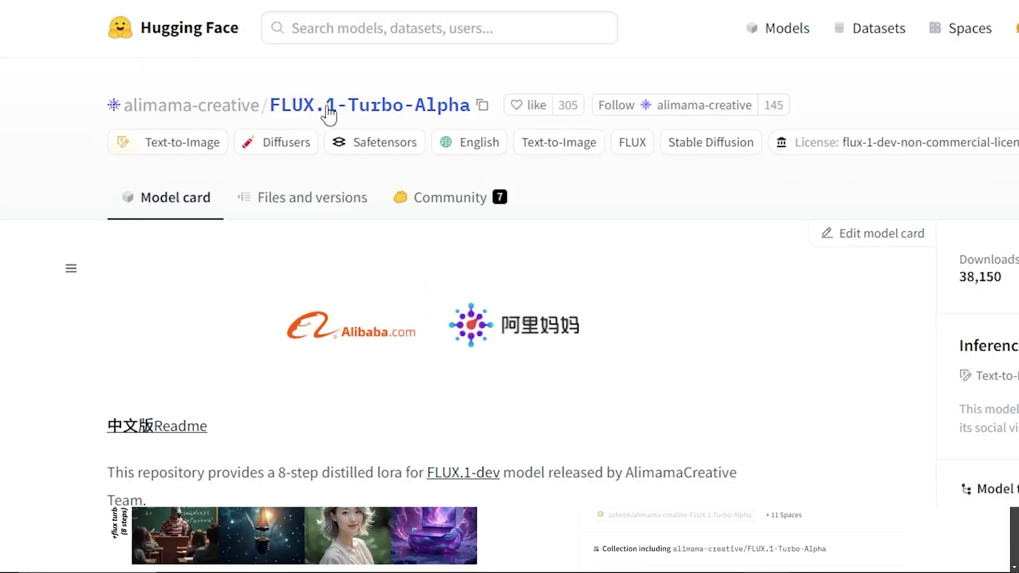
scroll(409, 232, "down", 8)
scroll(410, 232, "down", 5)
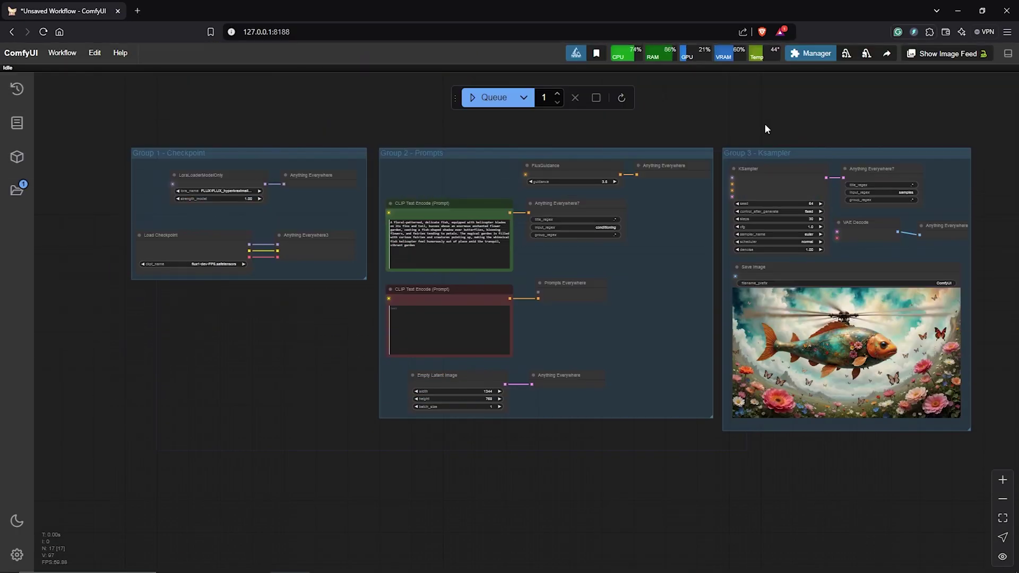
left_click_drag(635, 151, 343, 276)
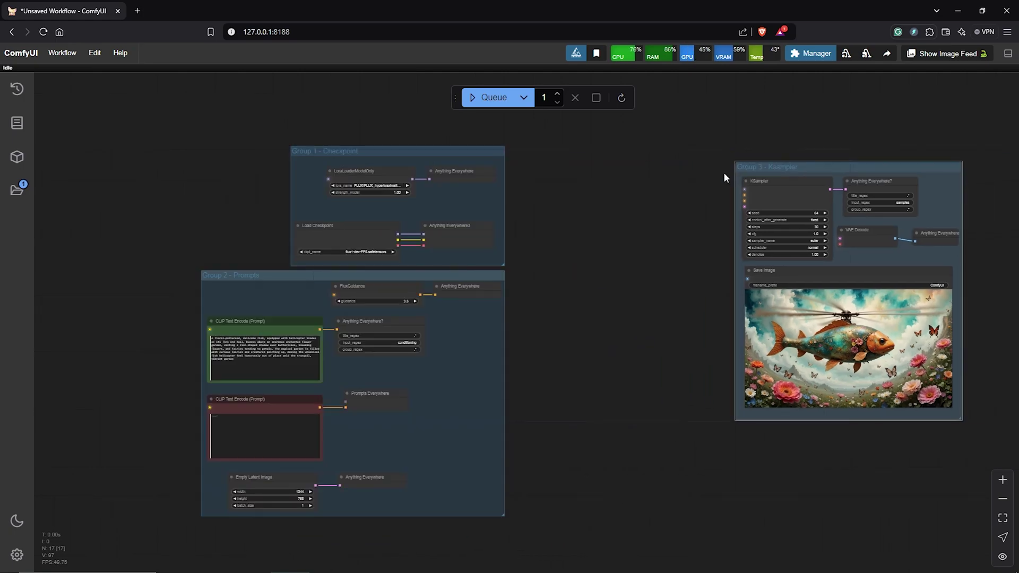
left_click_drag(817, 167, 596, 158)
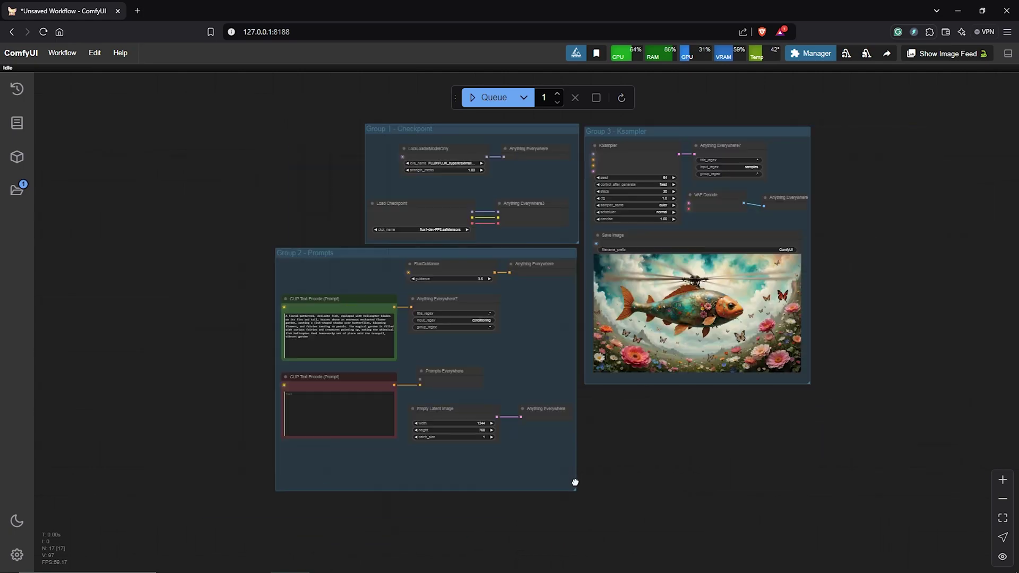
left_click_drag(573, 482, 578, 450)
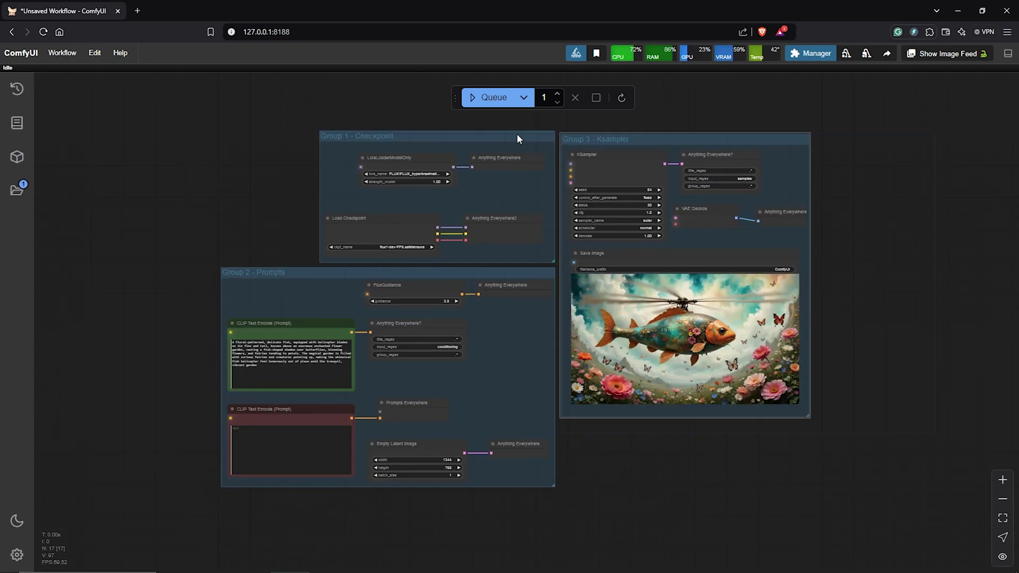
left_click(516, 136)
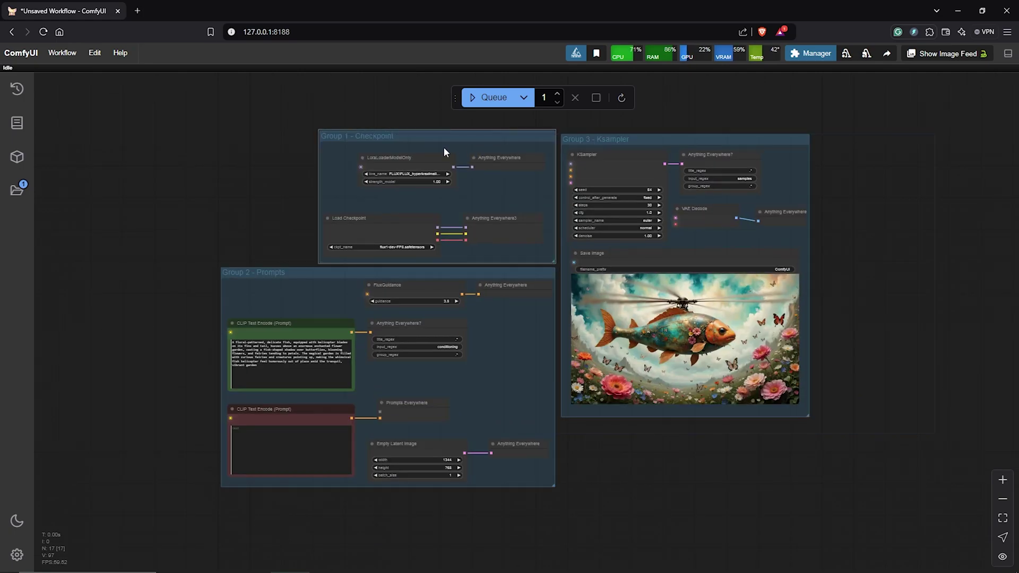
left_click(457, 275)
left_click(683, 143)
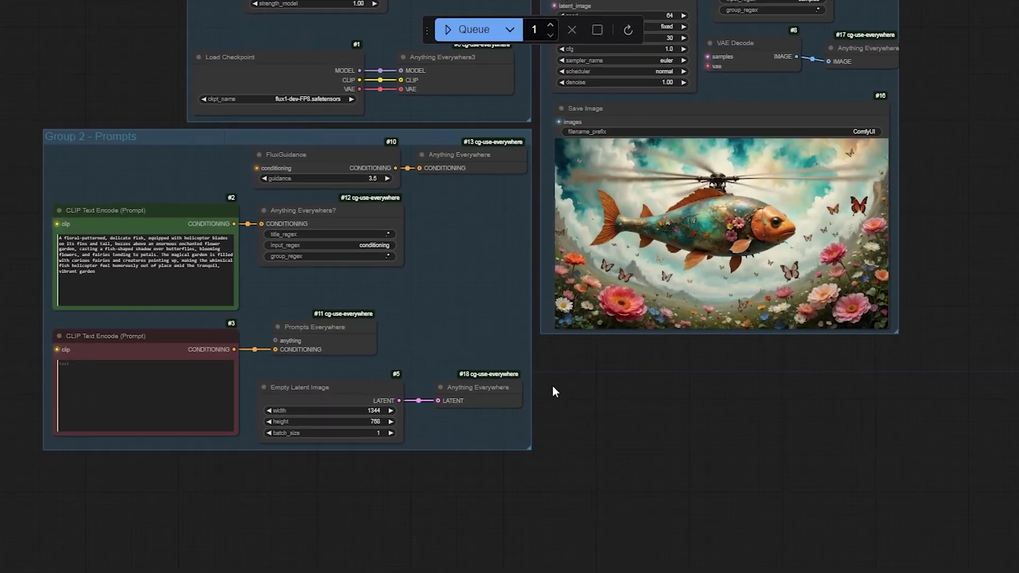
- Add an rgthree Fast Groups Bypasser and widen it so Checkpoint, Ksampler and Prompts names show
right_click(568, 424)
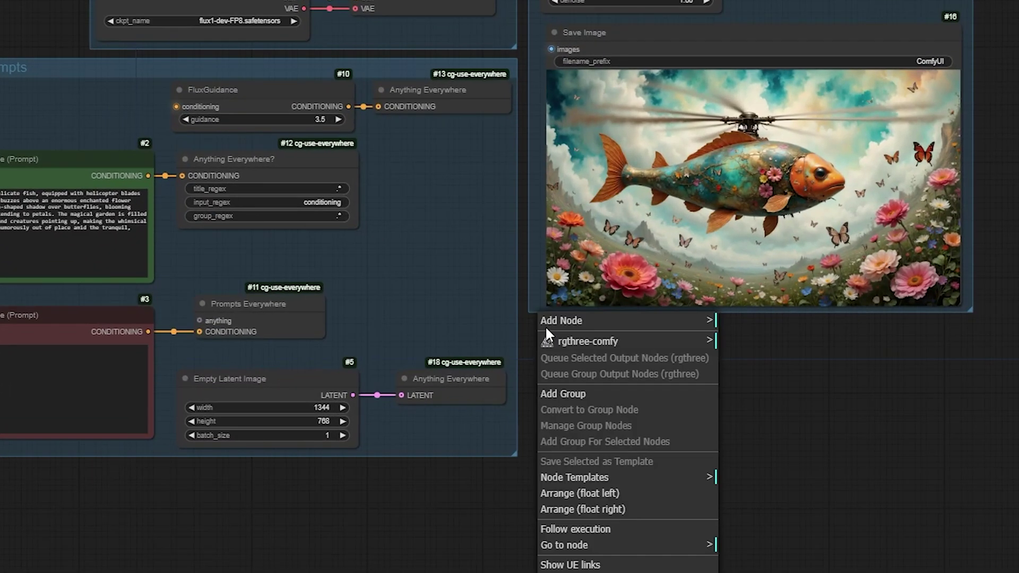
left_click(594, 322)
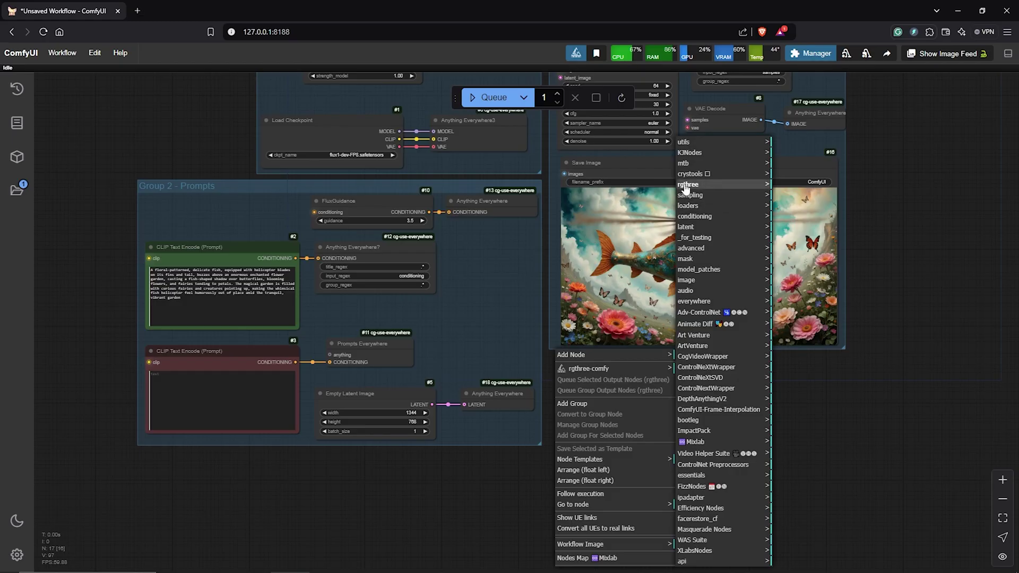
left_click(686, 186)
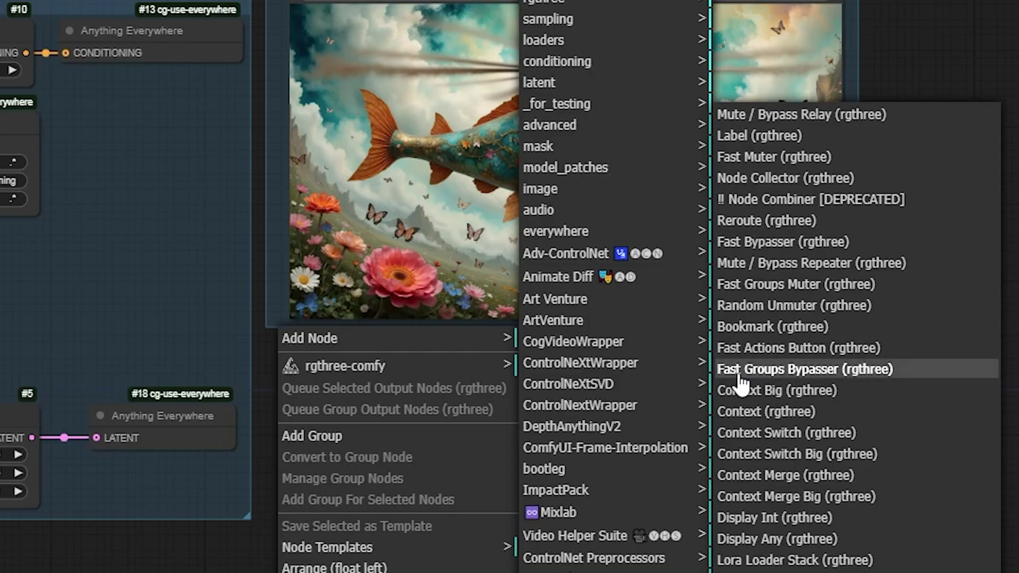
left_click(845, 371)
scroll(639, 430, "up", 2)
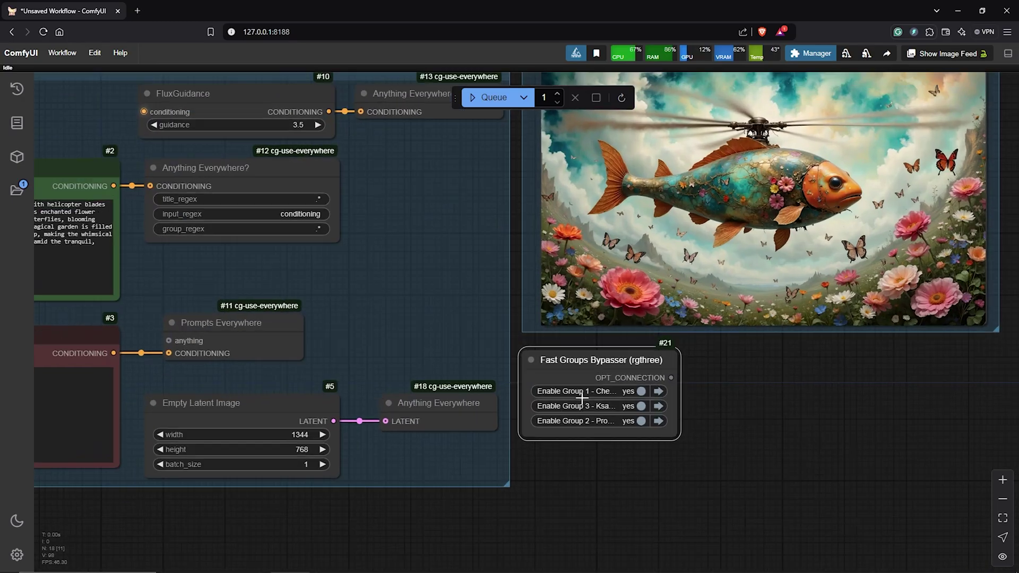
scroll(584, 391, "up", 7)
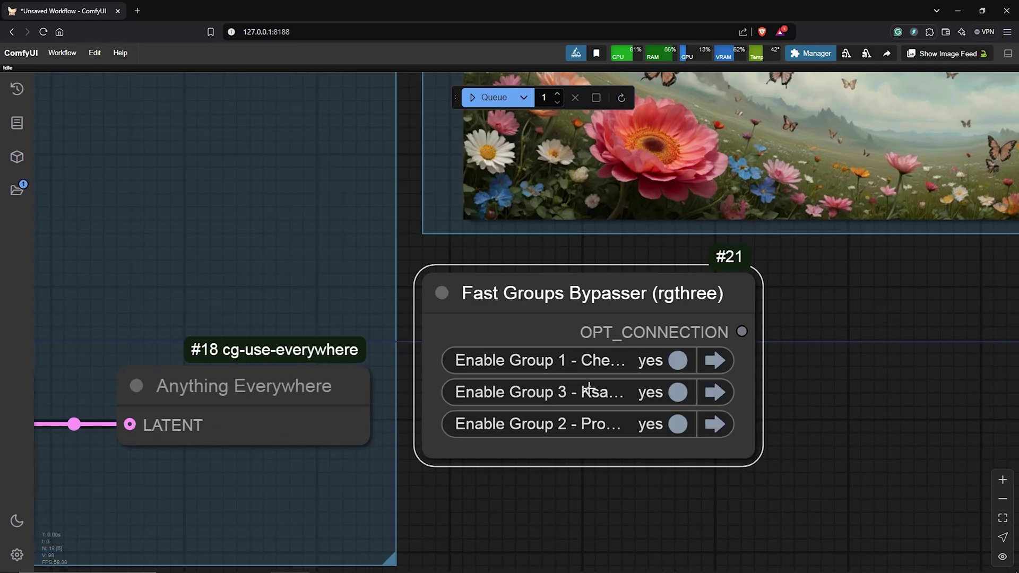
left_click_drag(758, 458, 869, 469)
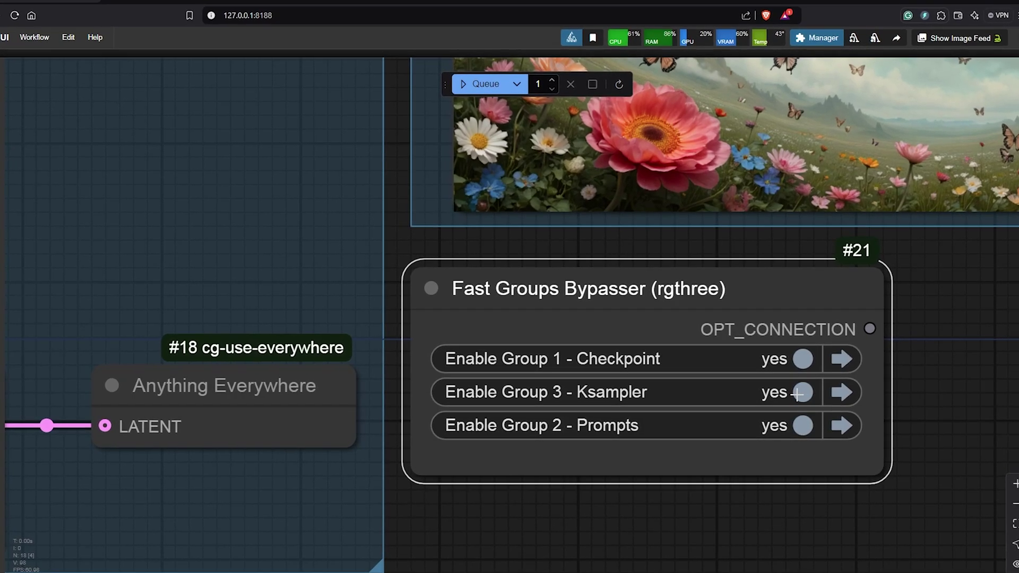
scroll(803, 393, "down", 8)
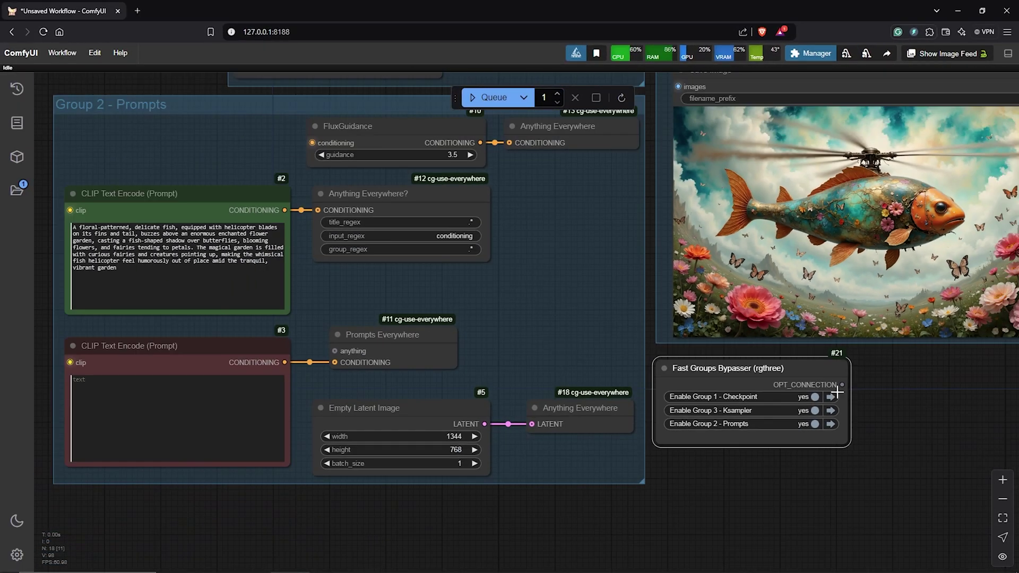
- Switch Group 2 - Prompts to no on the bypasser, then jump to the Checkpoint group
scroll(801, 410, "down", 4)
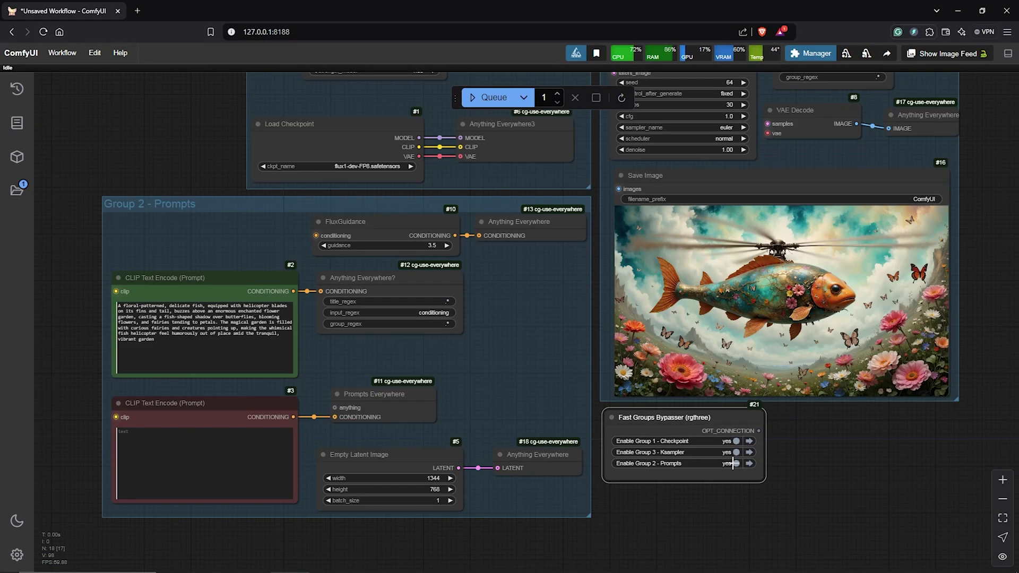
left_click(734, 464)
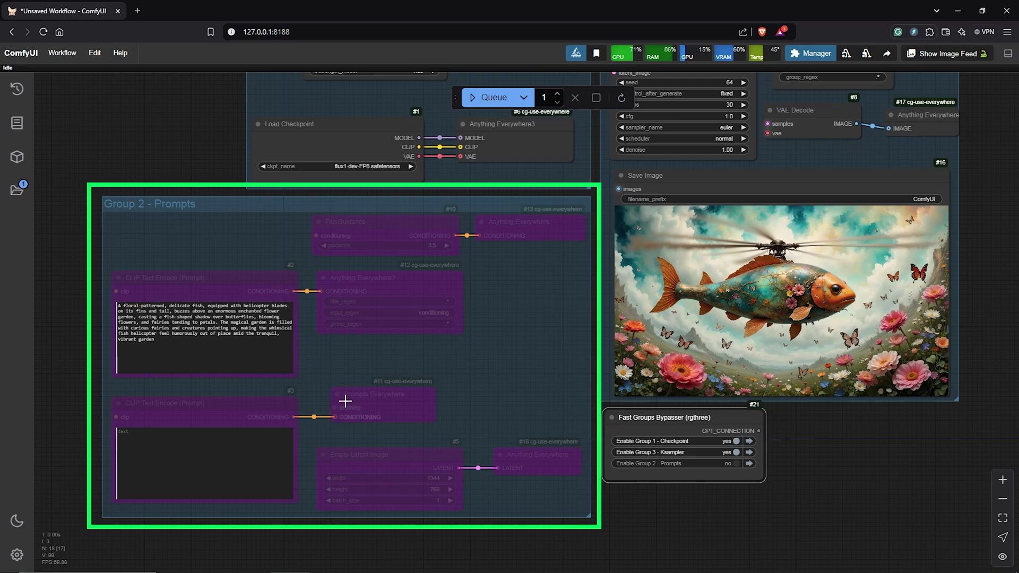
scroll(731, 497, "up", 4)
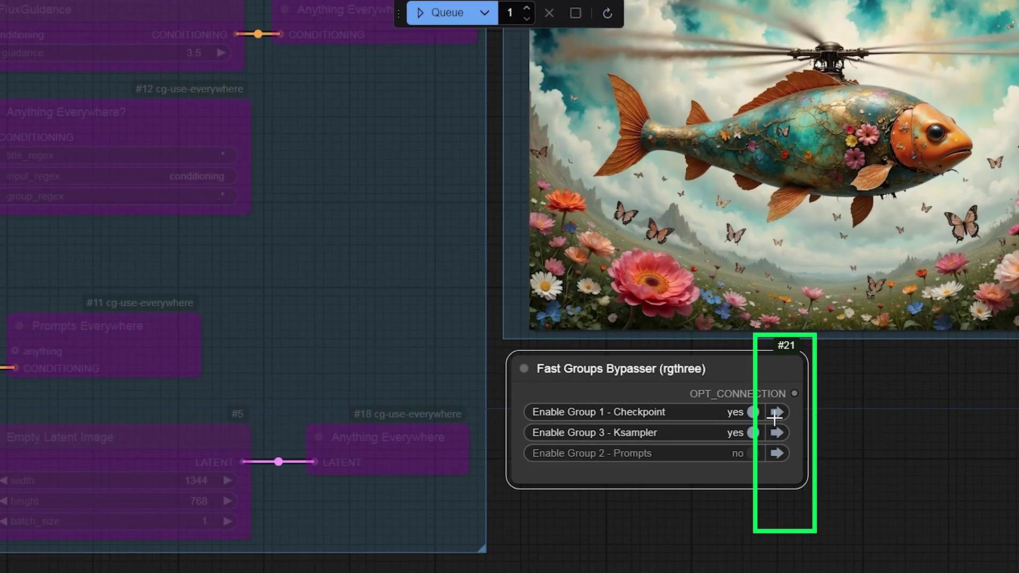
left_click(777, 413)
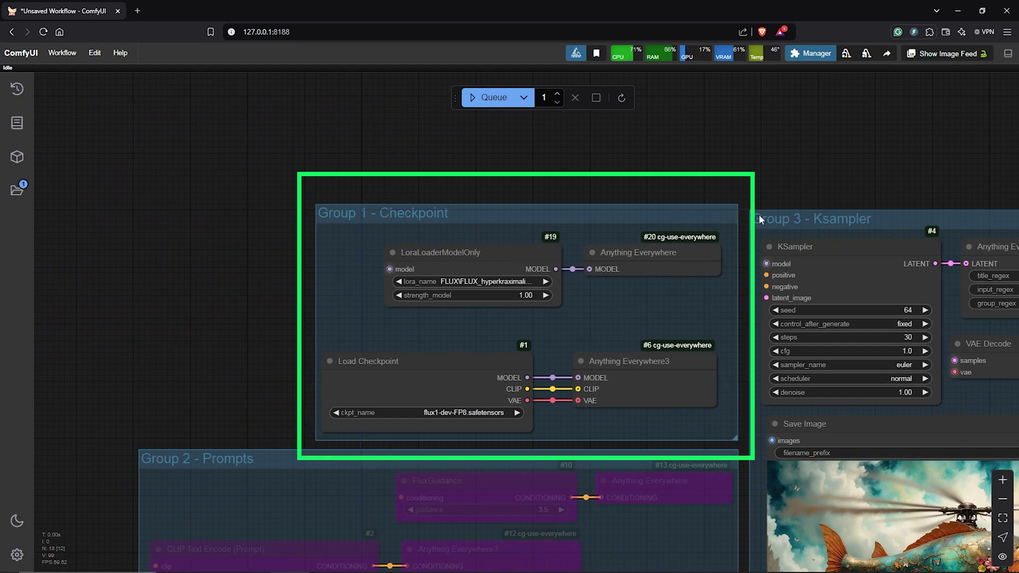
scroll(744, 256, "down", 5)
scroll(743, 255, "down", 1)
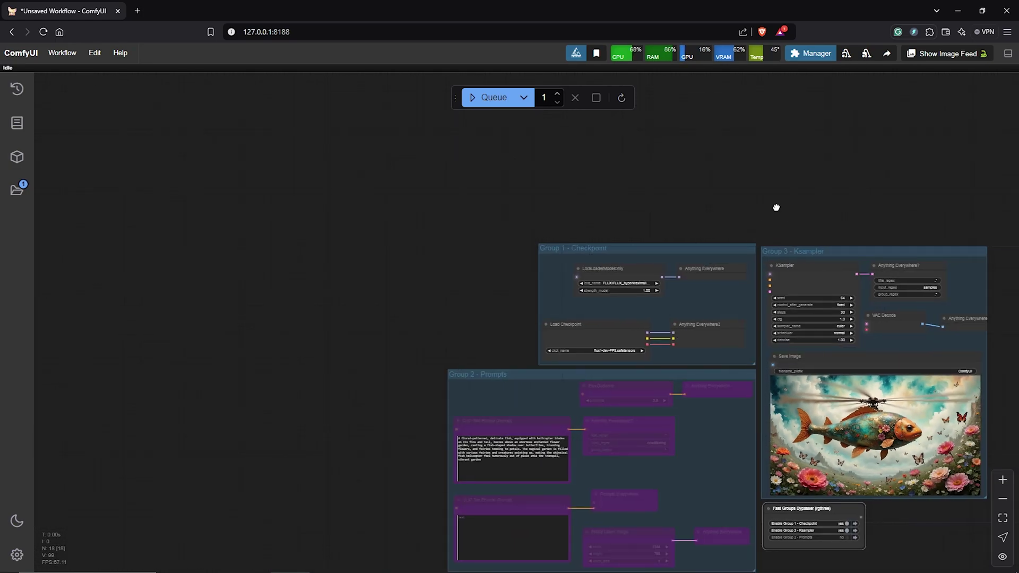
- Re-enable Group 2 - Prompts, then search the Custom Nodes Manager for rgthree
left_click_drag(782, 208, 728, 140)
left_click(788, 476)
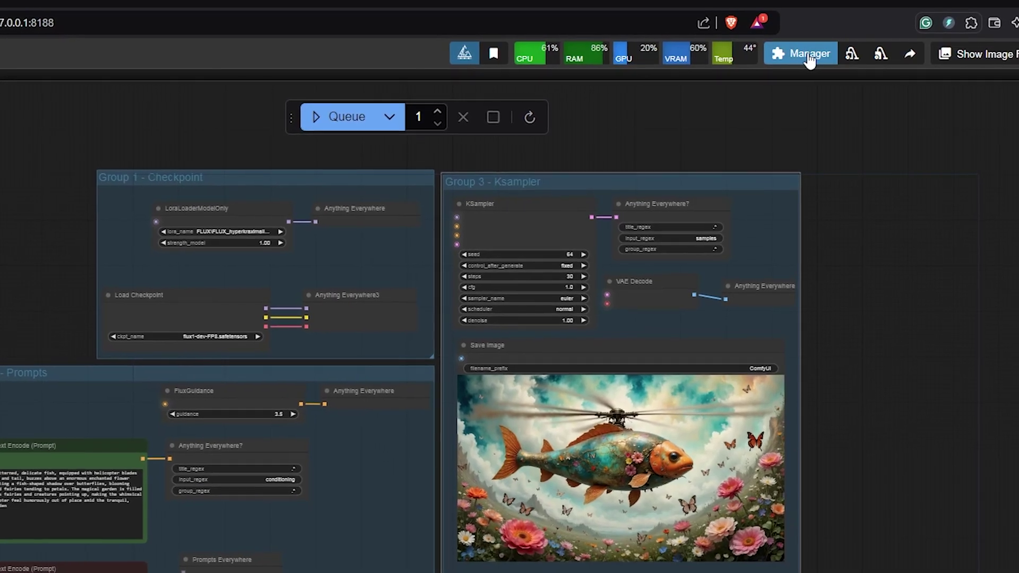
left_click(800, 60)
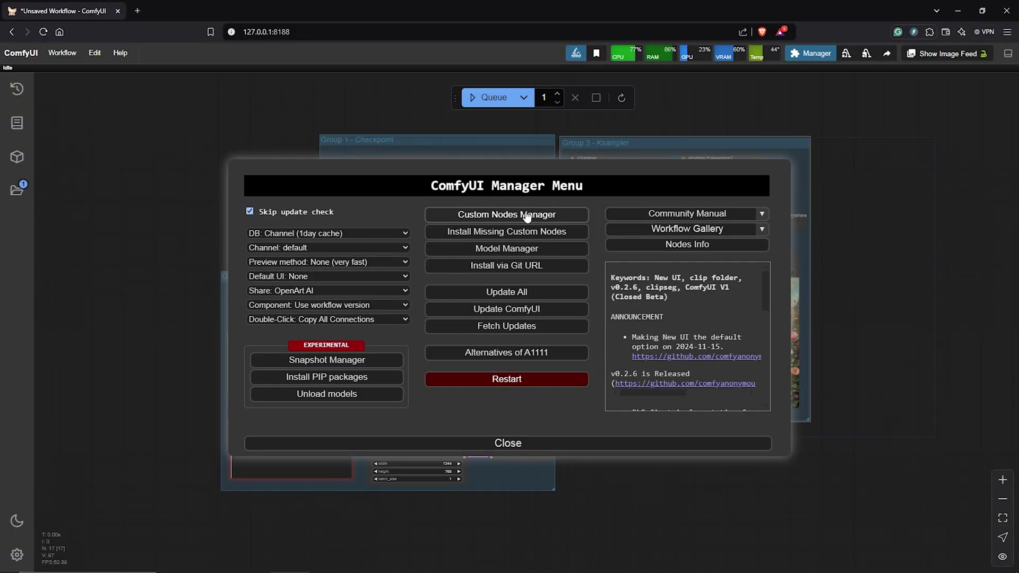
left_click(527, 215)
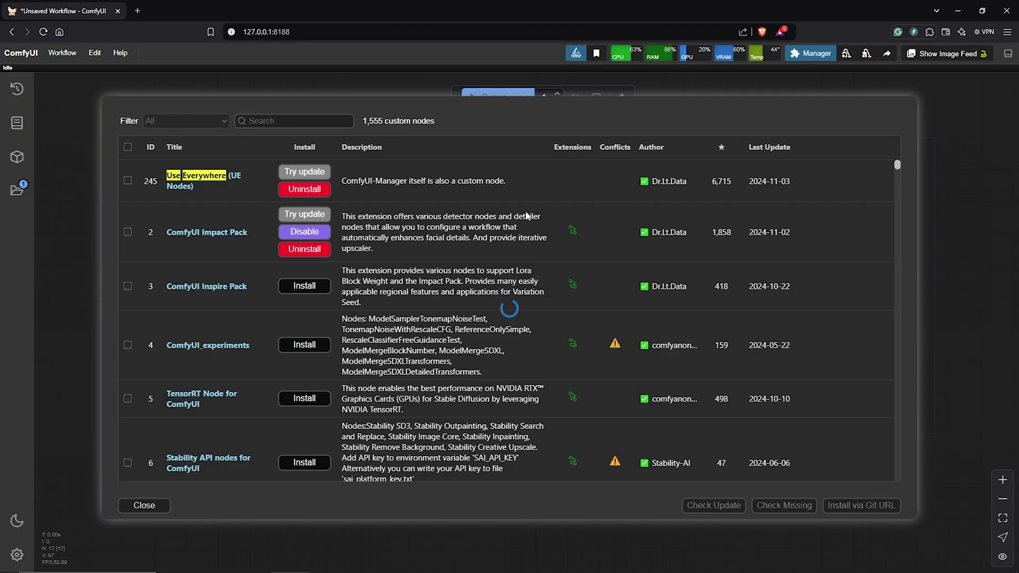
type("rgthree")
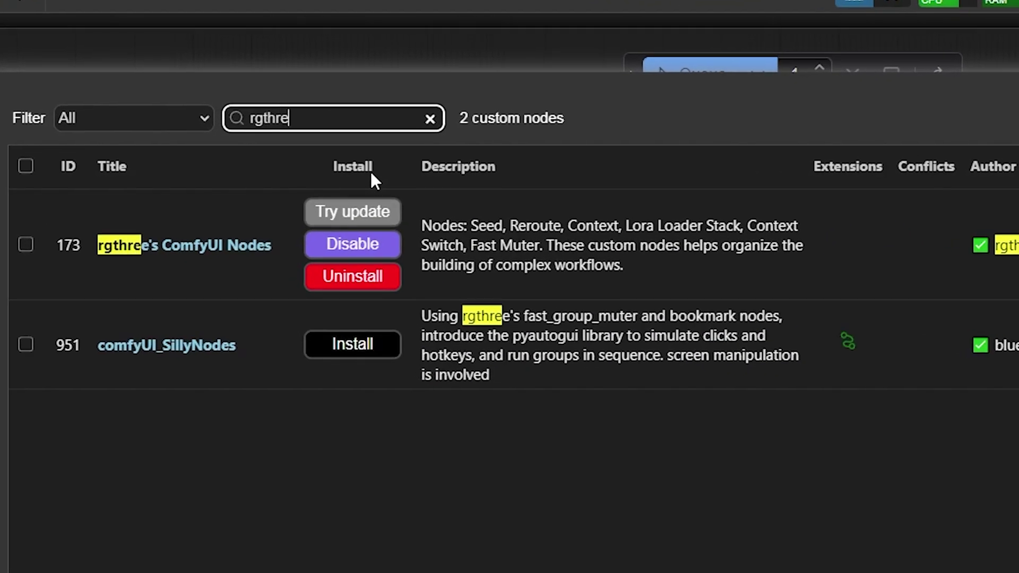